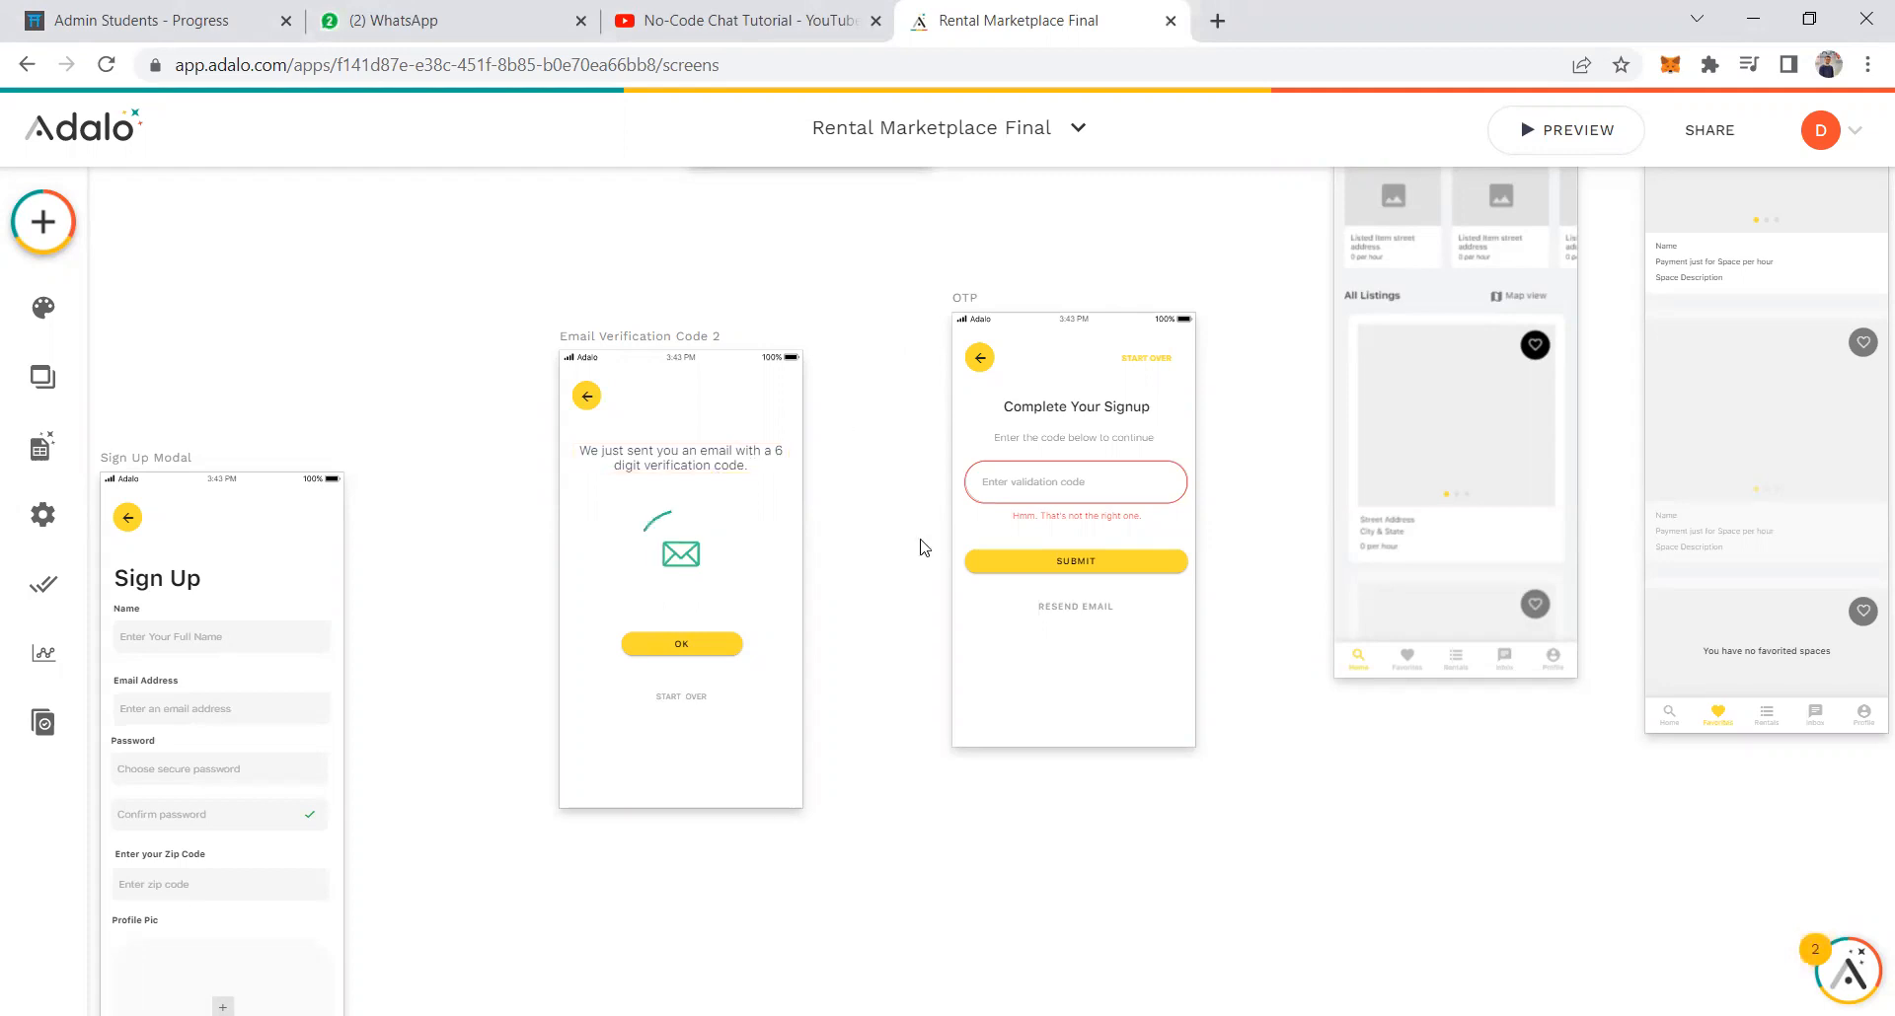
Examine the Validation ID text property in the Users database collection.
{"action": "left_click", "coordinate": [33, 449]}
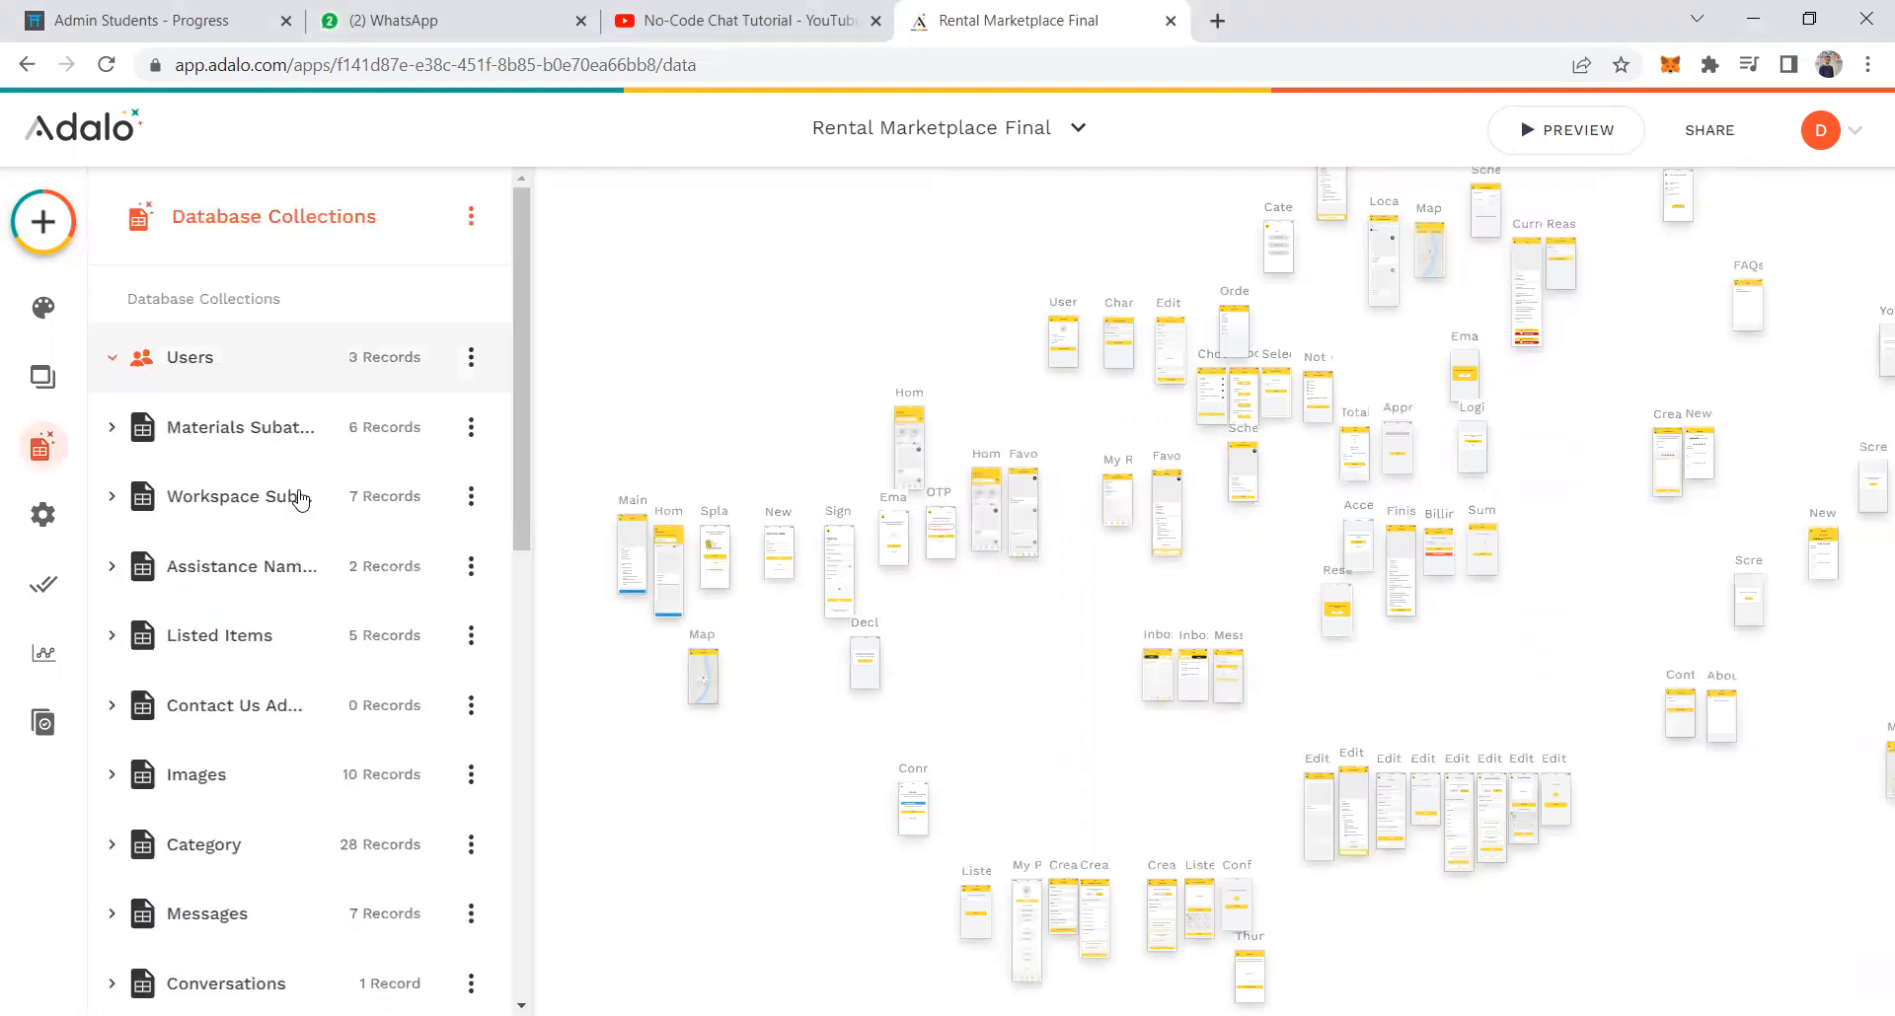
{"action": "scroll", "coordinate": [313, 484], "scroll_direction": "down", "scroll_amount": 2}
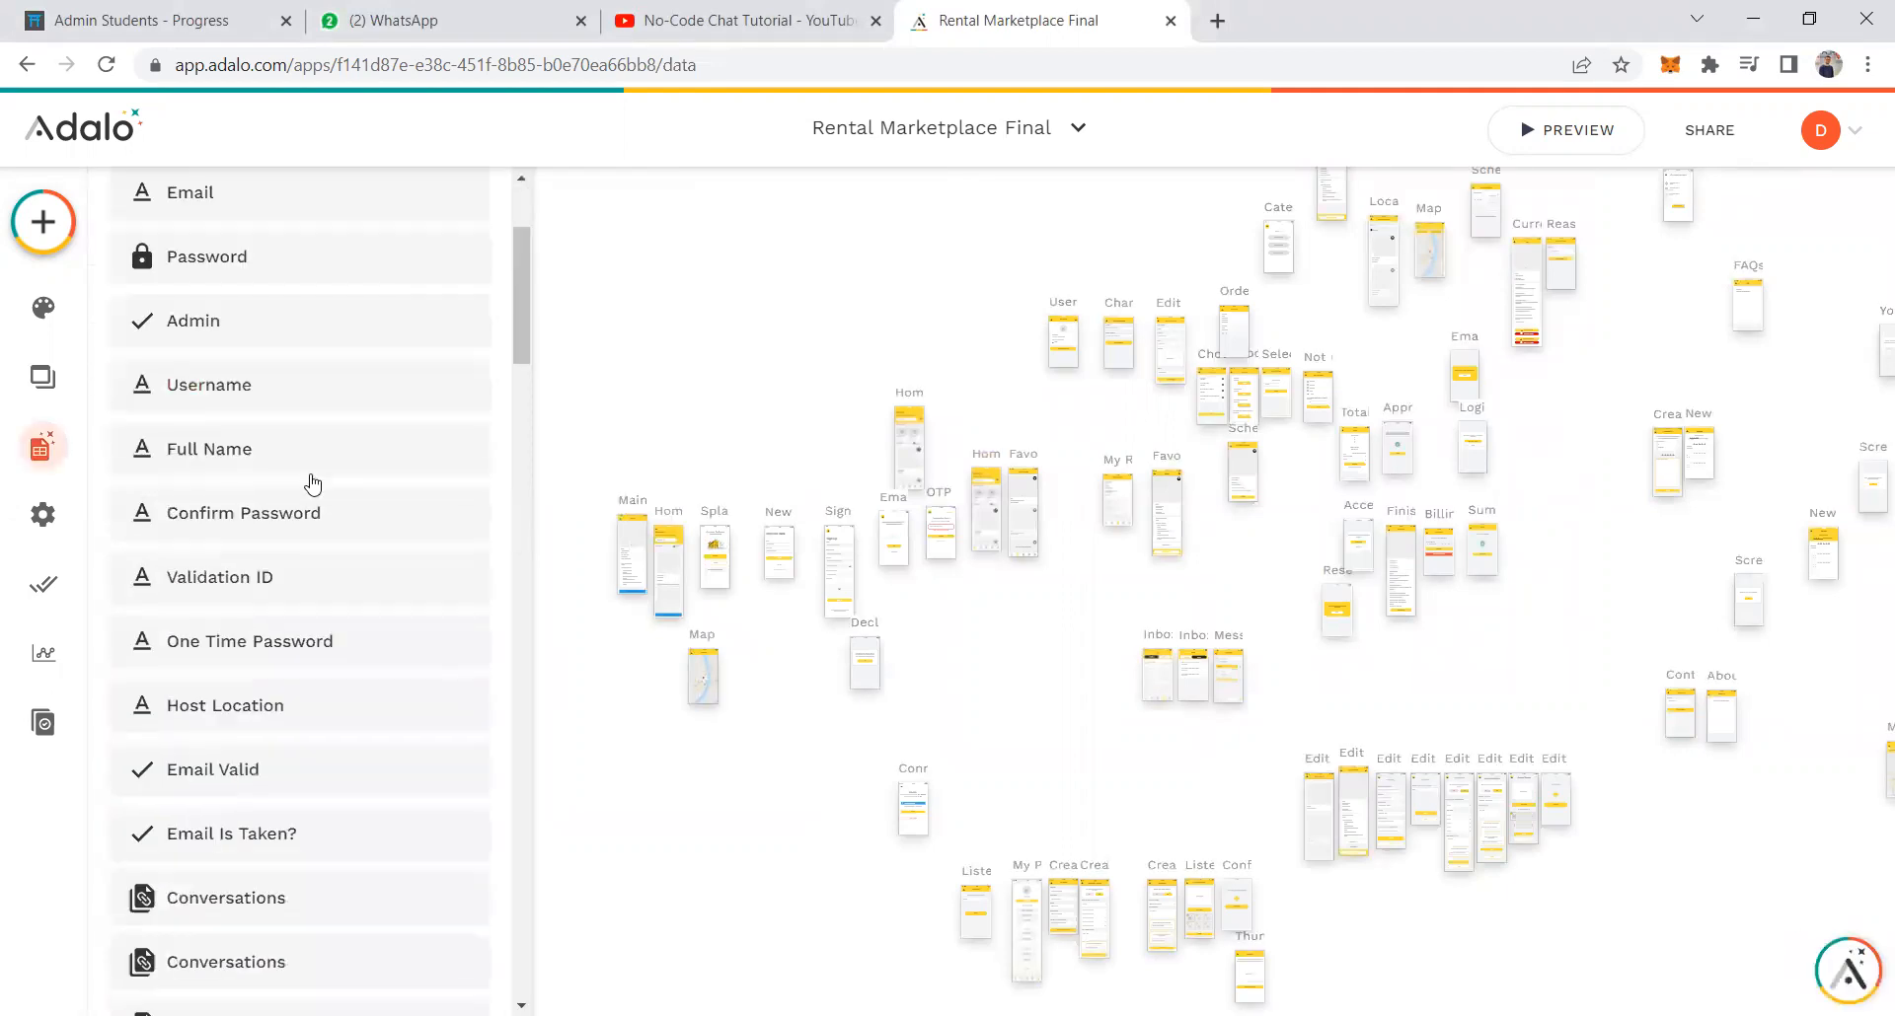
{"action": "scroll", "coordinate": [225, 348], "scroll_direction": "down", "scroll_amount": 4}
{"action": "scroll", "coordinate": [311, 291], "scroll_direction": "up", "scroll_amount": 1}
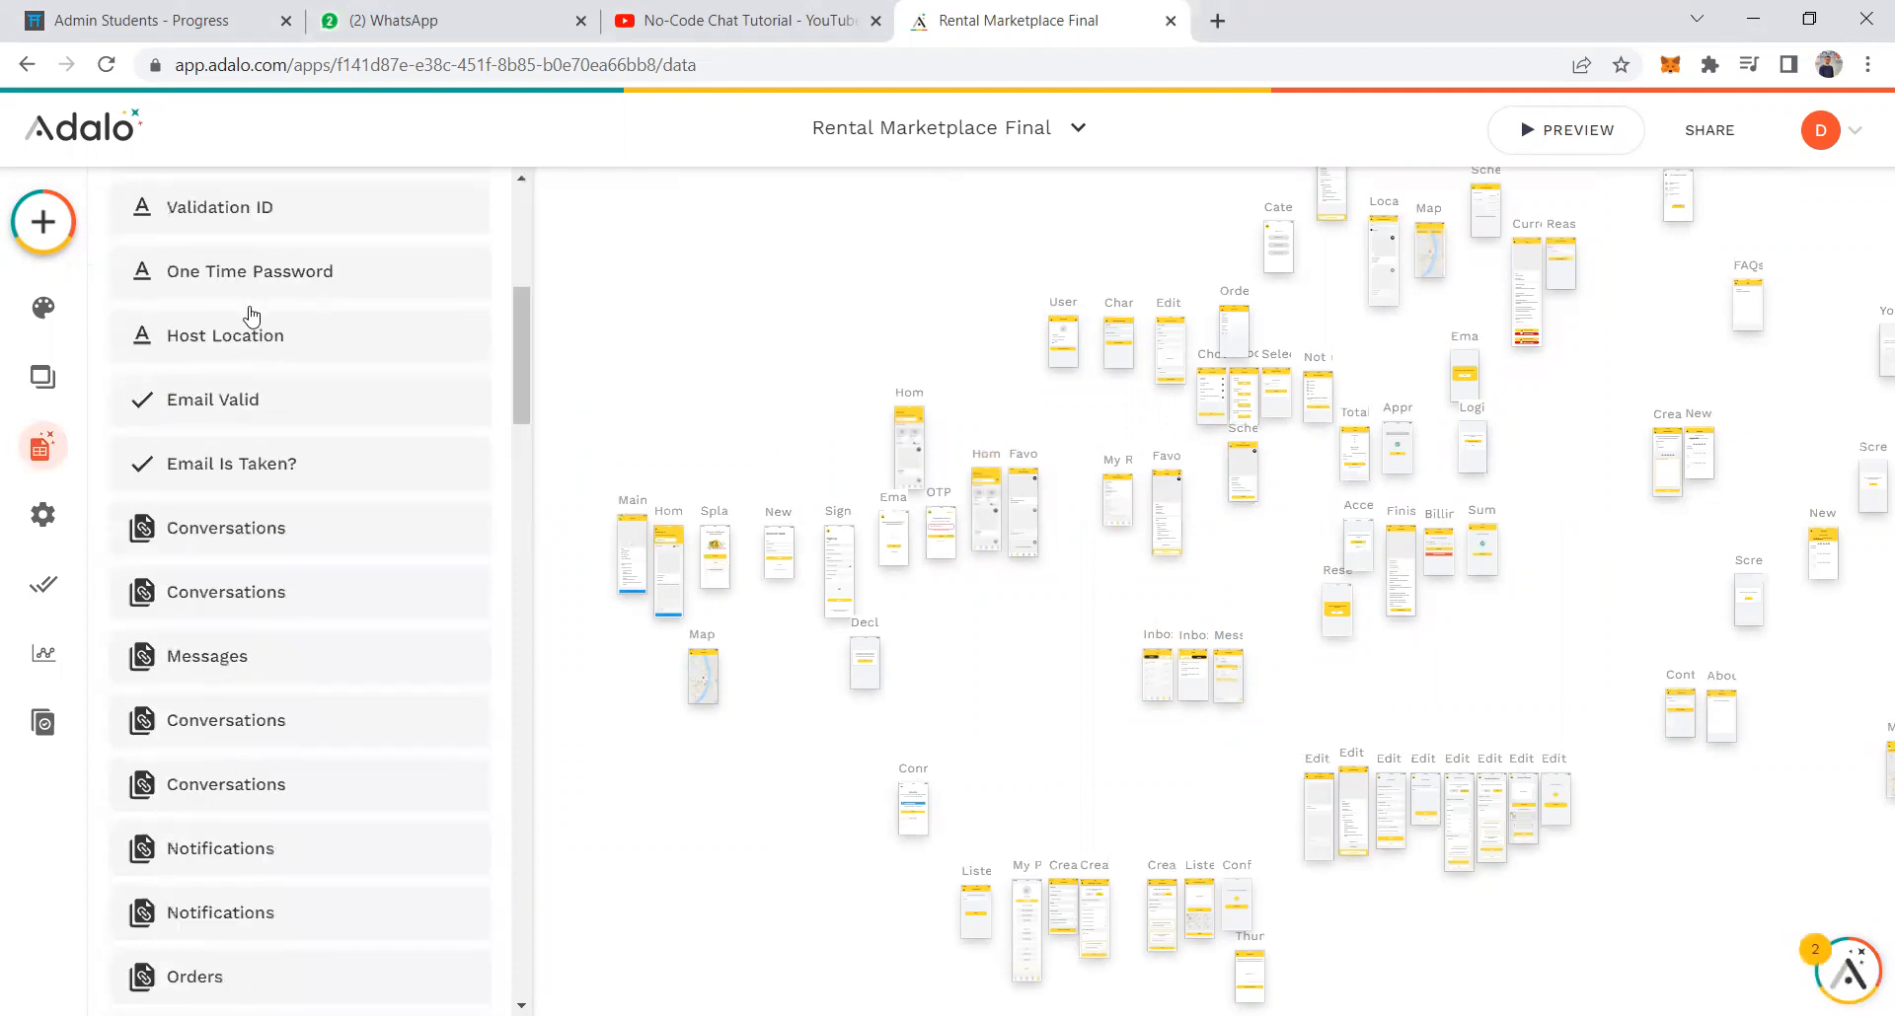
{"action": "scroll", "coordinate": [200, 349], "scroll_direction": "up", "scroll_amount": 2}
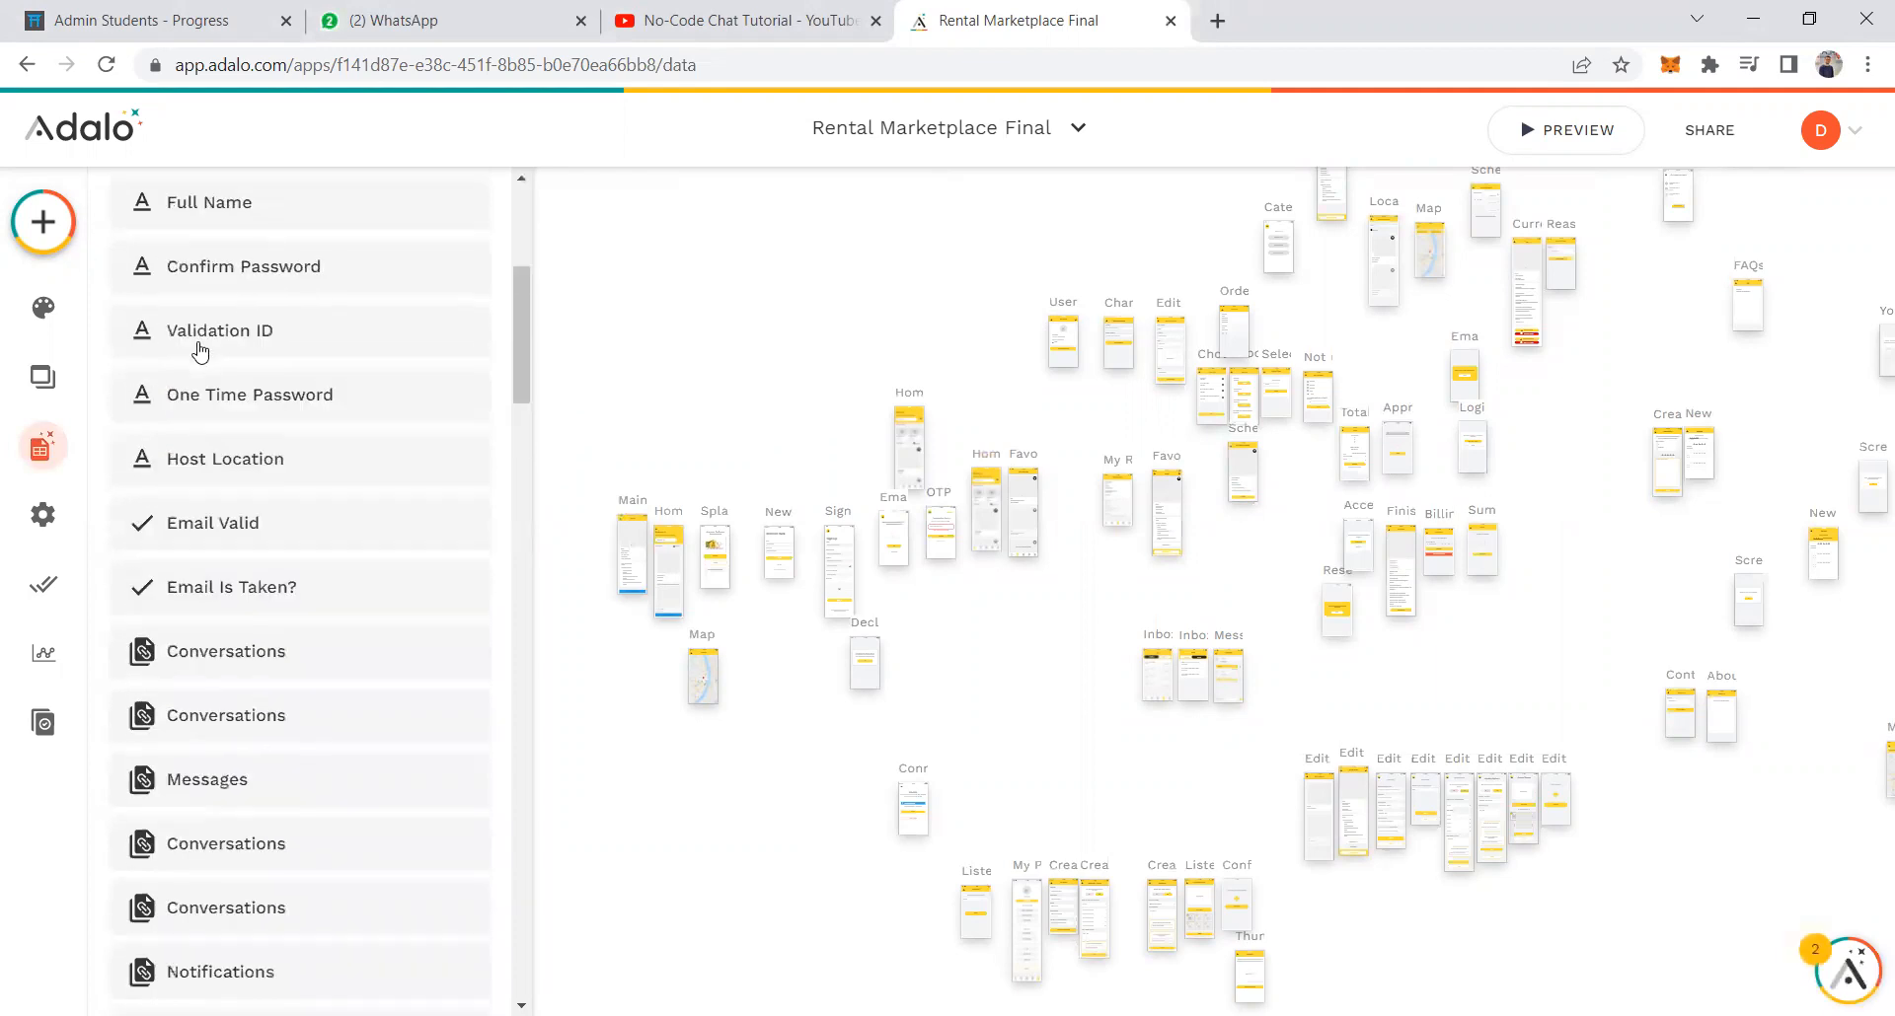
{"action": "left_click", "coordinate": [247, 340]}
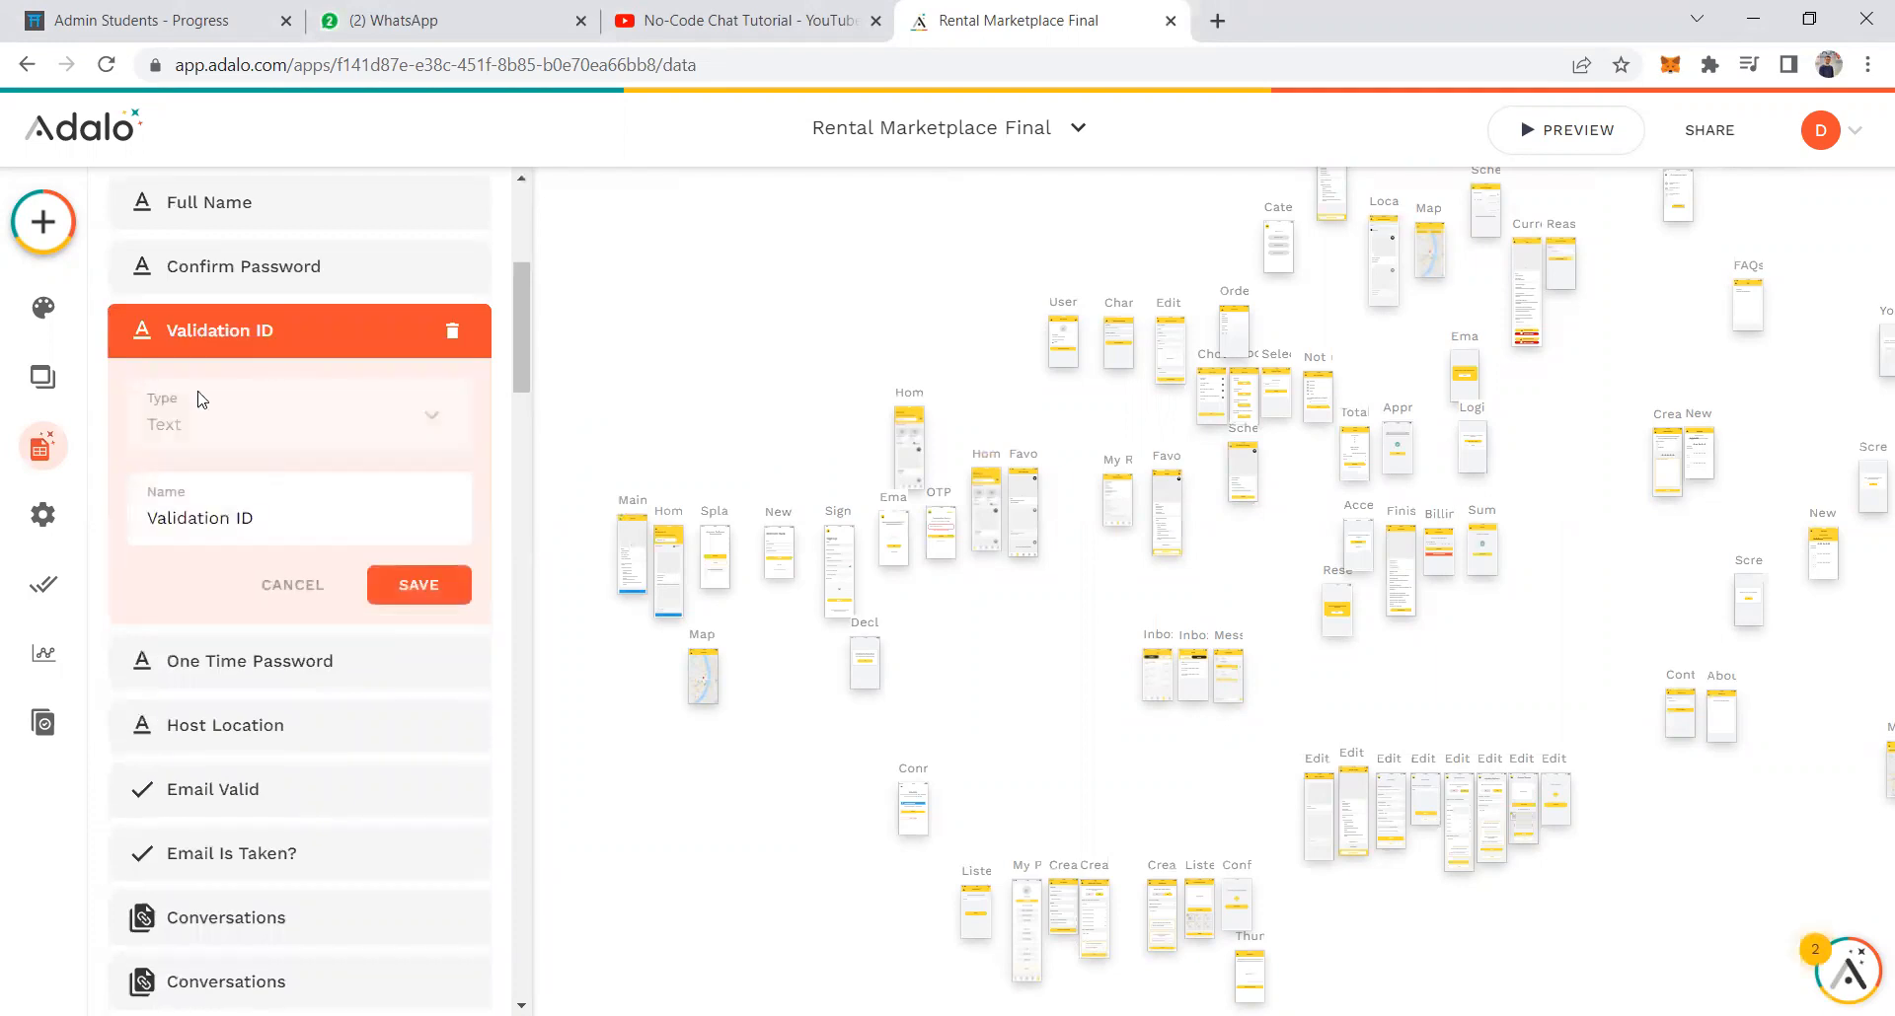
{"action": "left_click", "coordinate": [209, 340]}
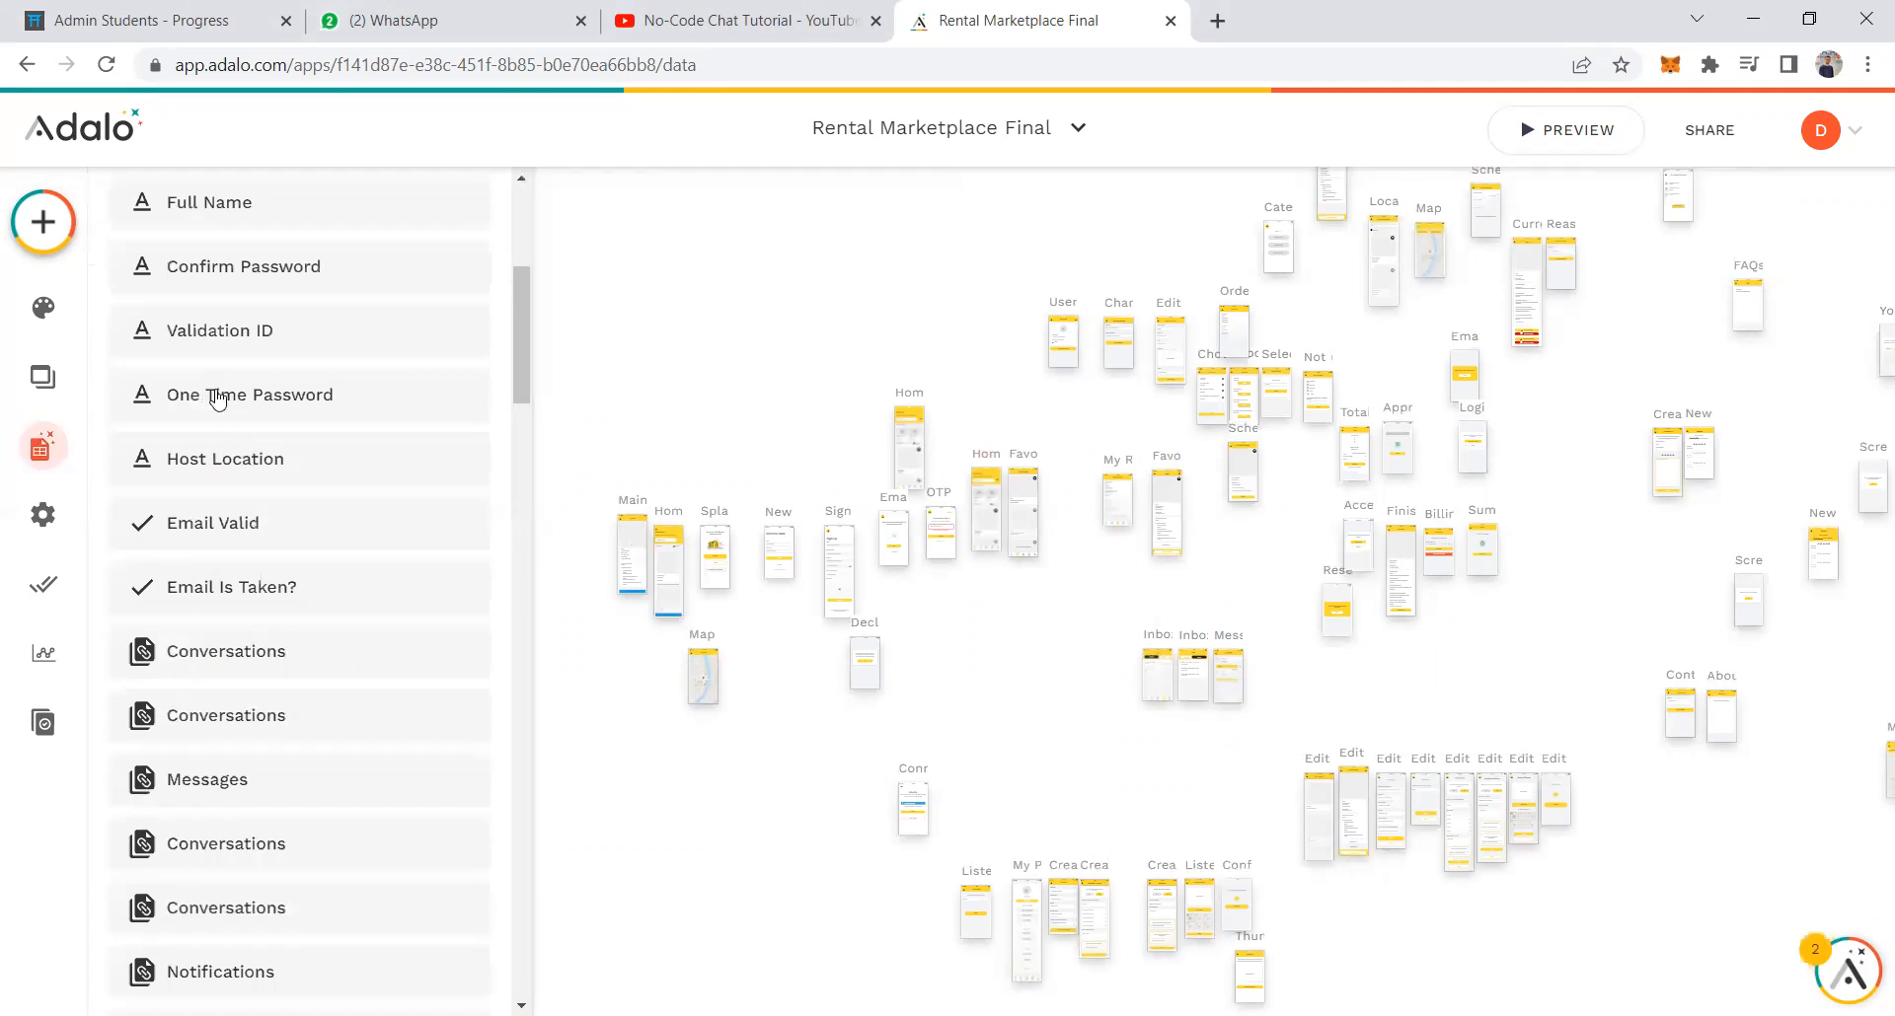
Open the Update User click action of the SIGN UP button on the Sign Up Modal screen.
{"action": "left_click", "coordinate": [707, 323]}
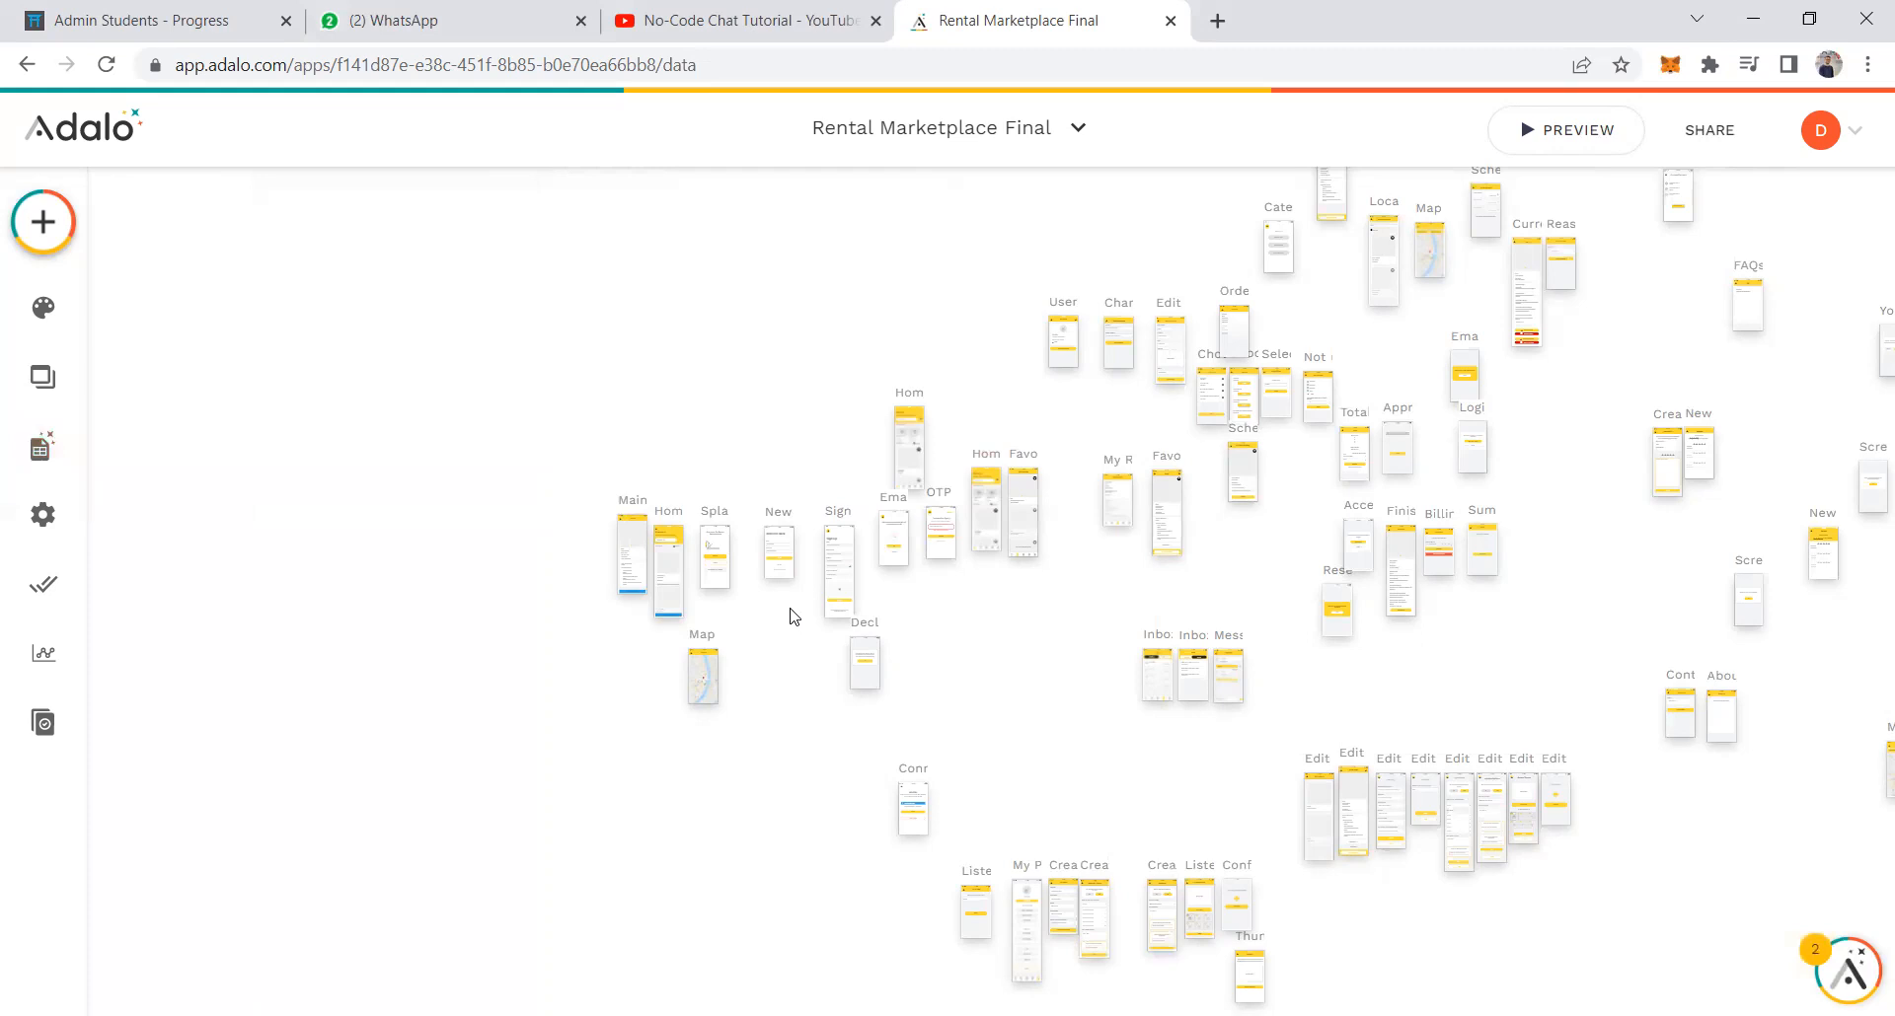
{"action": "scroll", "coordinate": [789, 616], "scroll_direction": "up", "scroll_amount": 3}
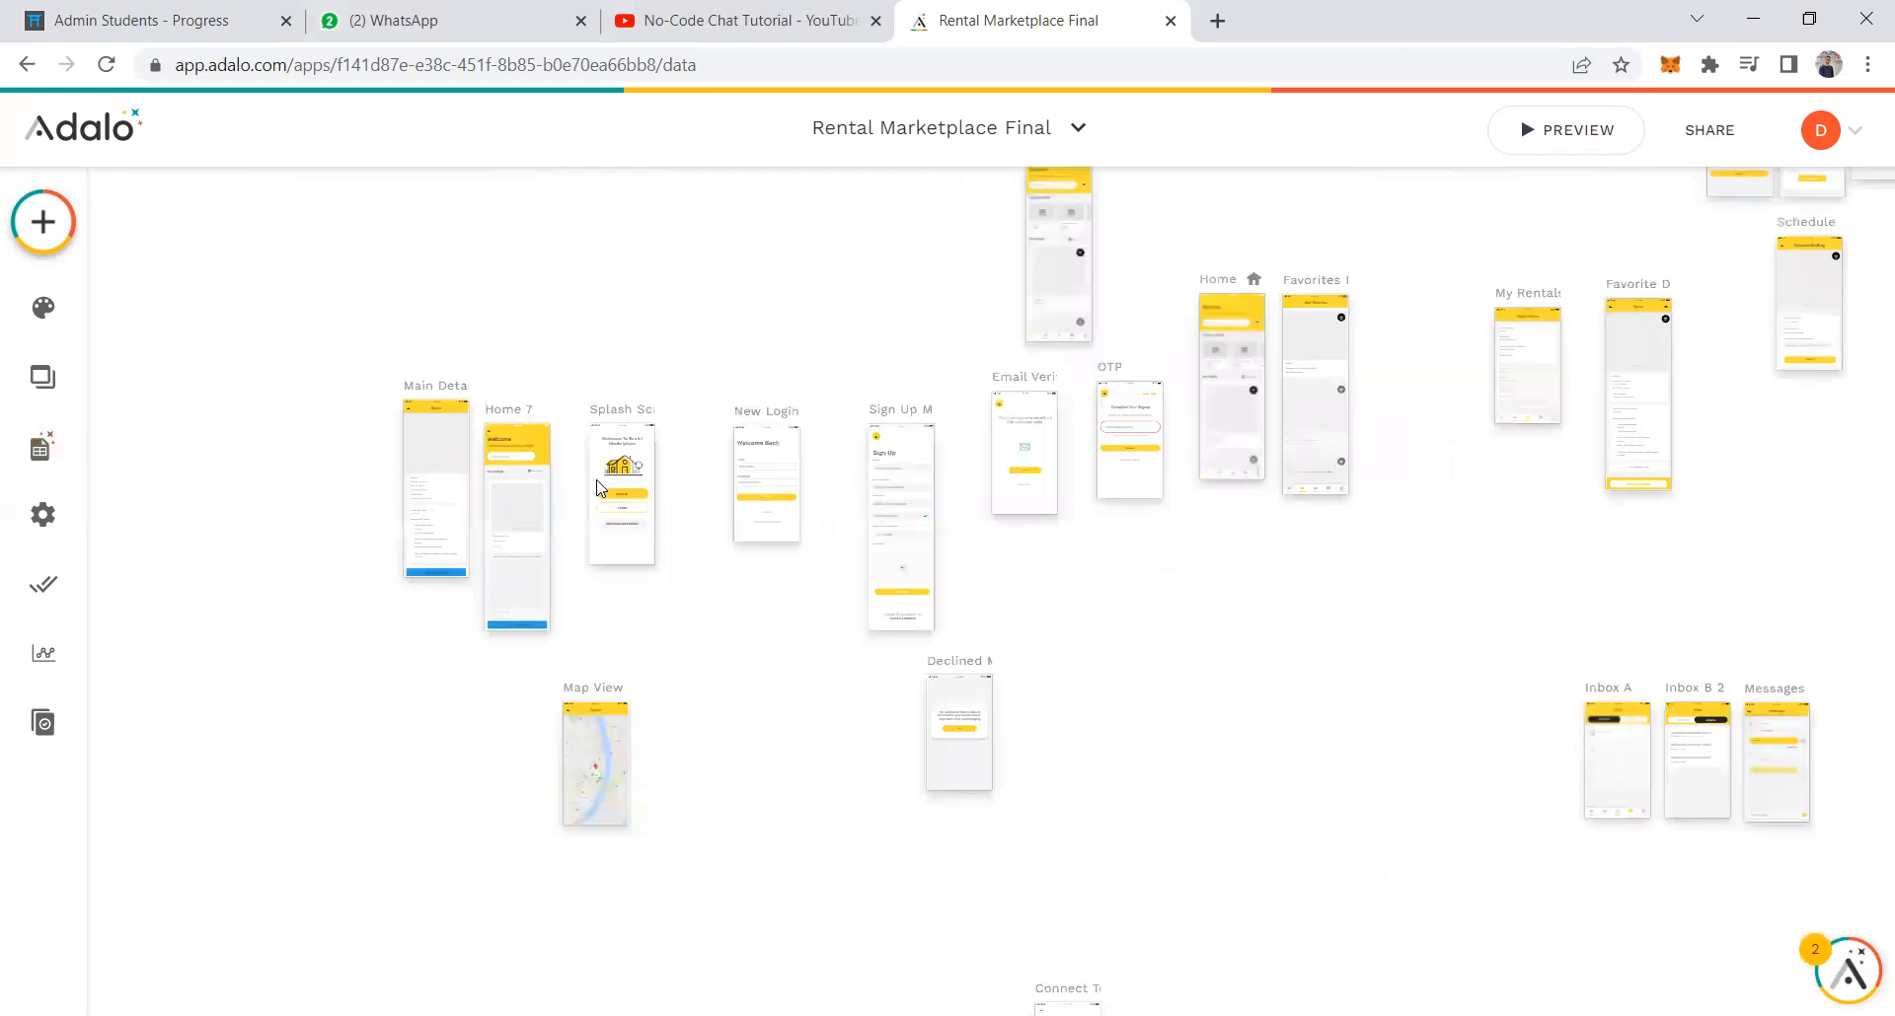
{"action": "scroll", "coordinate": [1076, 585], "scroll_direction": "up", "scroll_amount": 3}
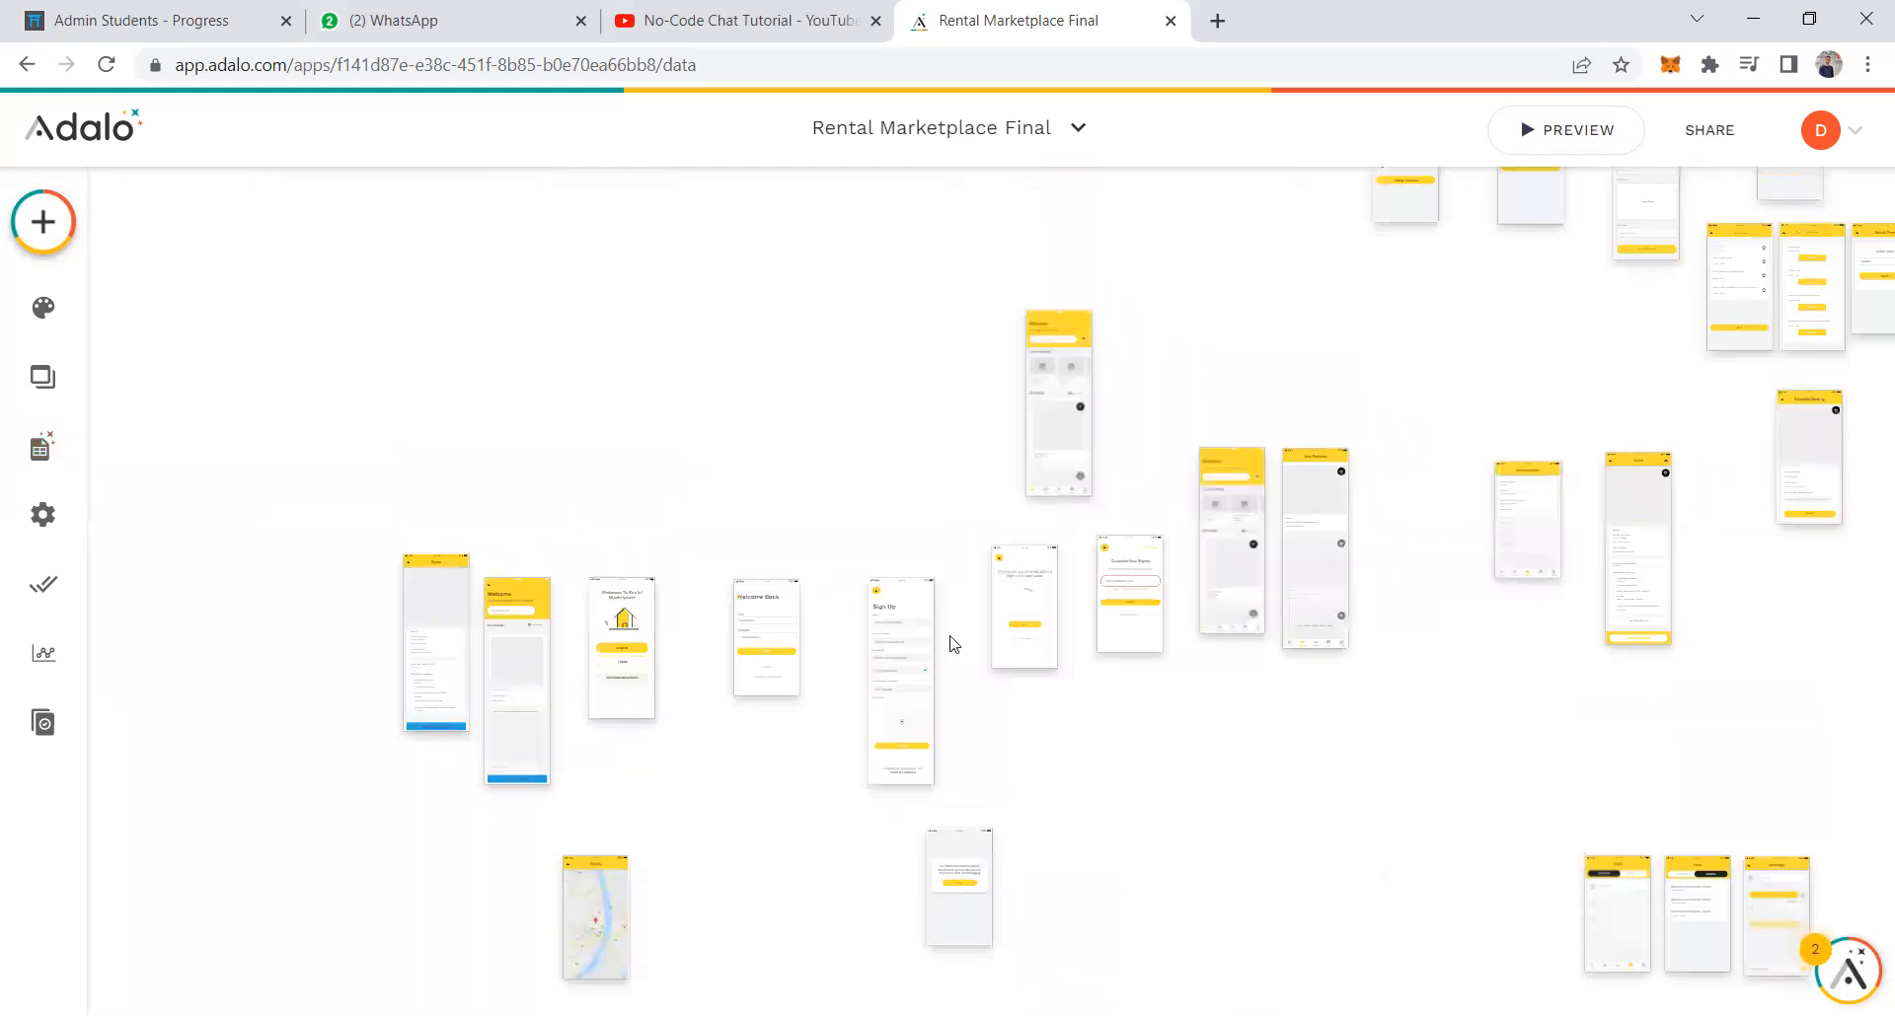
{"action": "scroll", "coordinate": [950, 644], "scroll_direction": "down", "scroll_amount": 3}
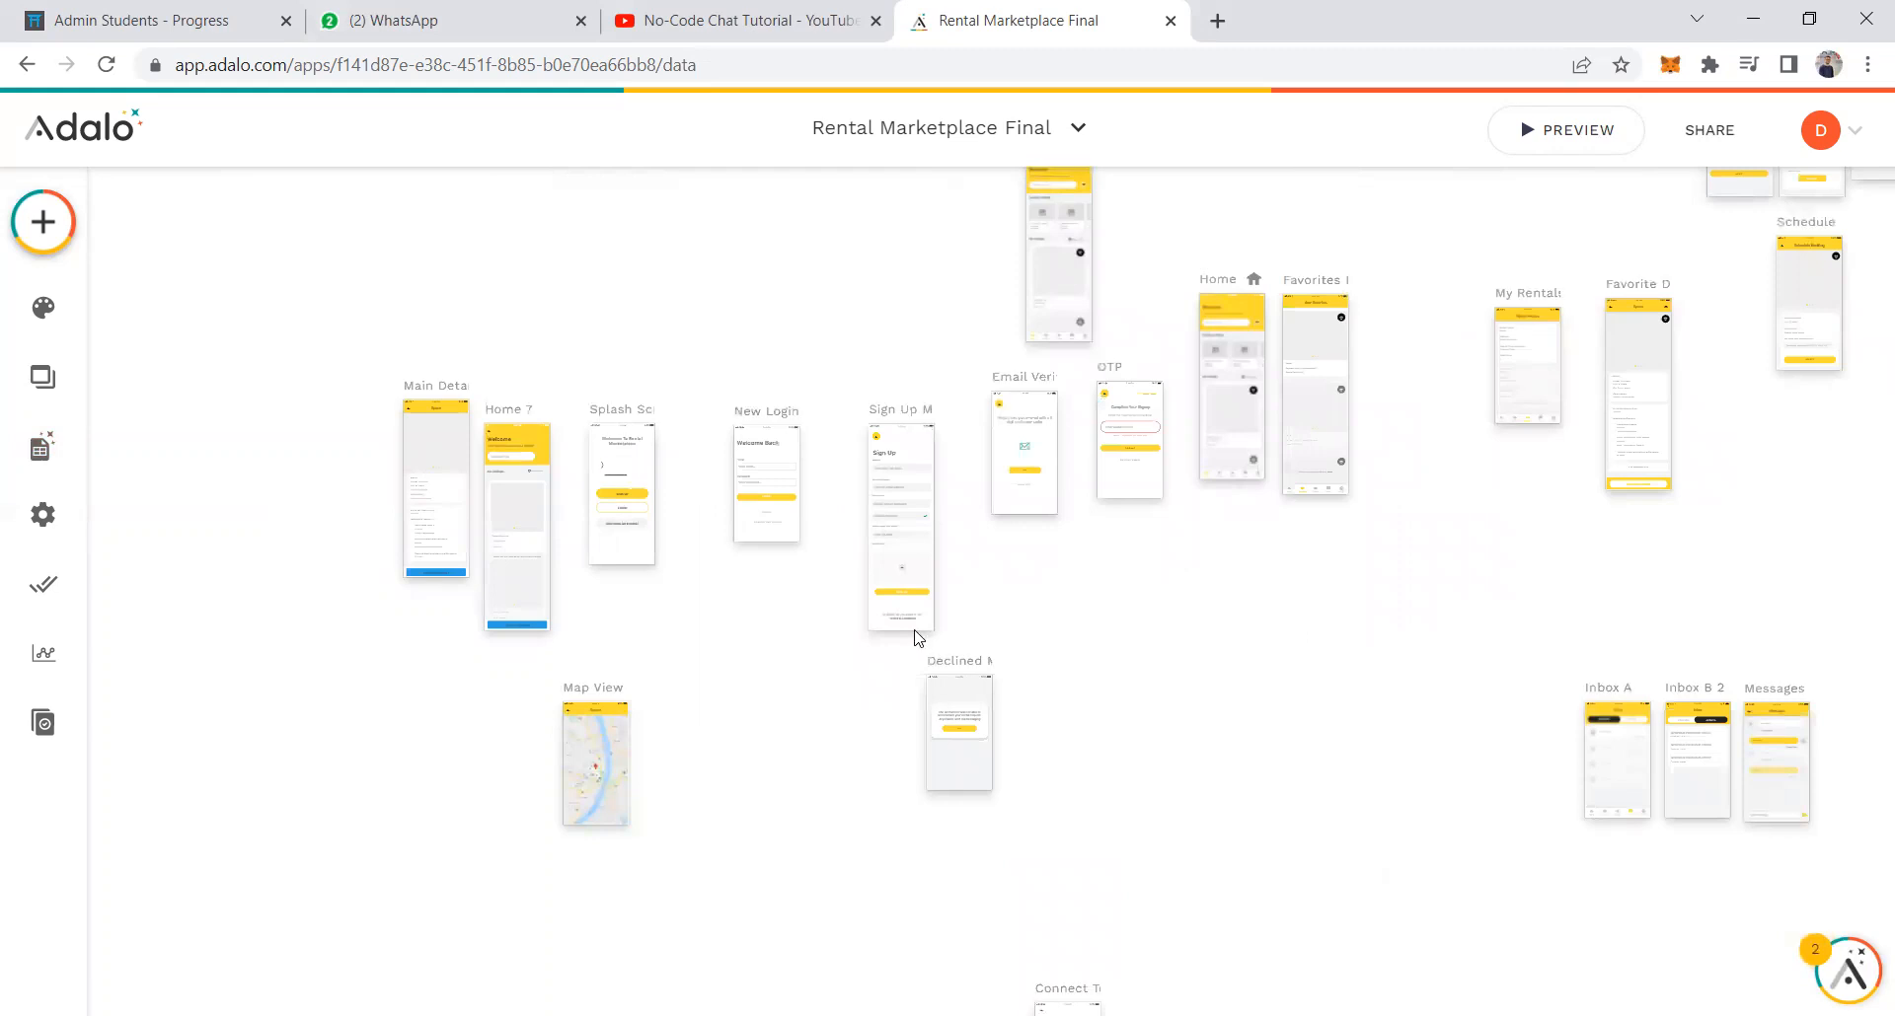
{"action": "scroll", "coordinate": [908, 555], "scroll_direction": "up", "scroll_amount": 5}
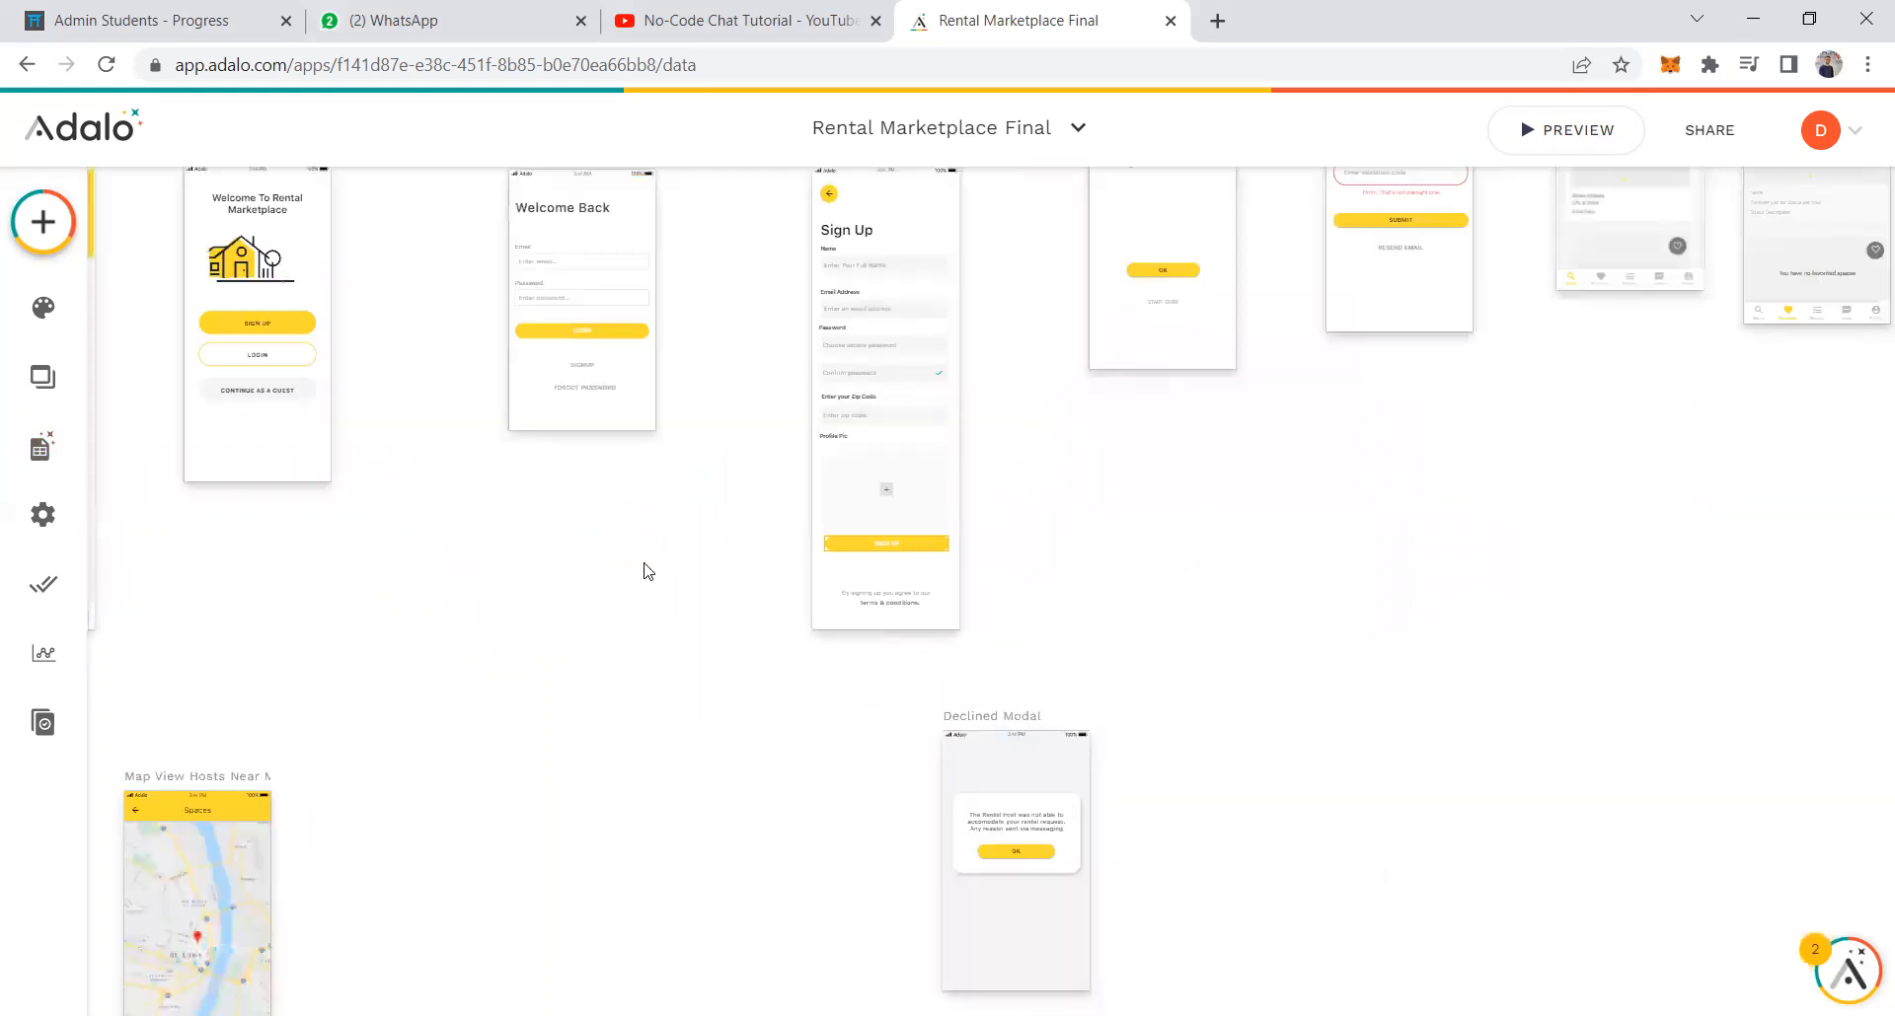
{"action": "left_click", "coordinate": [350, 462]}
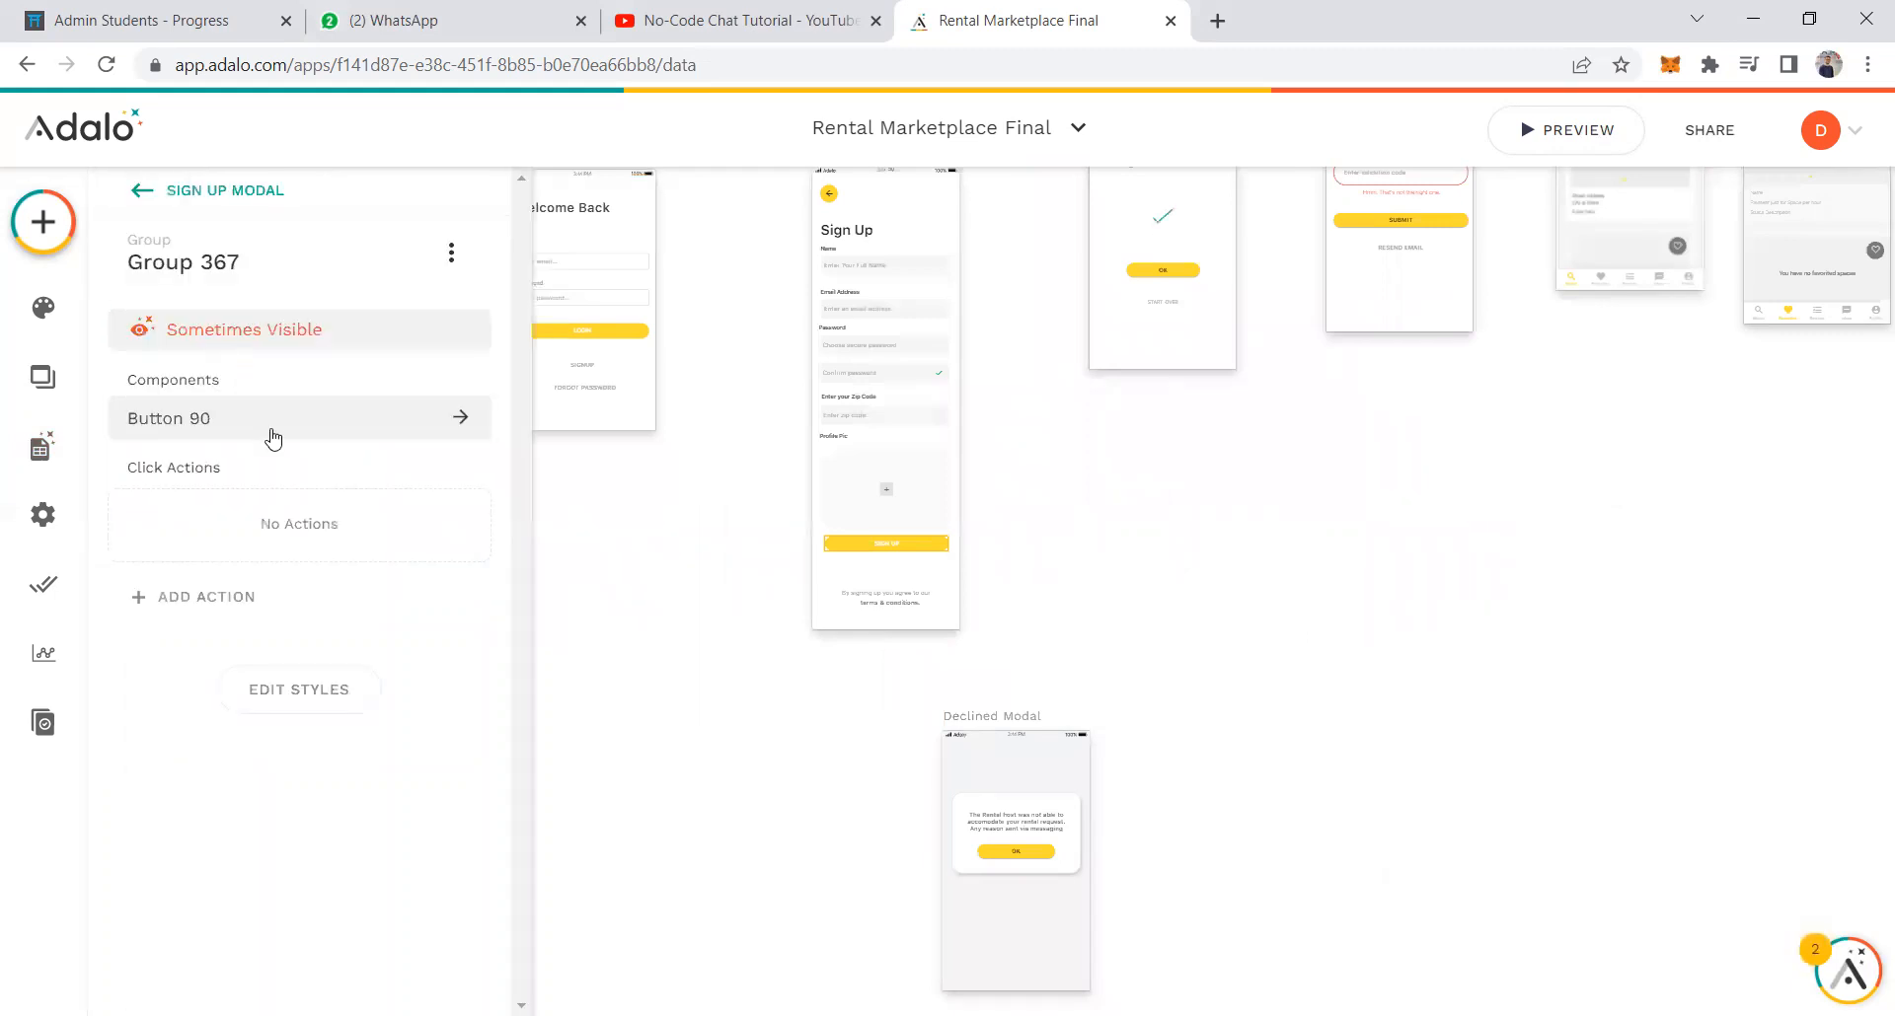
{"action": "left_click", "coordinate": [331, 421]}
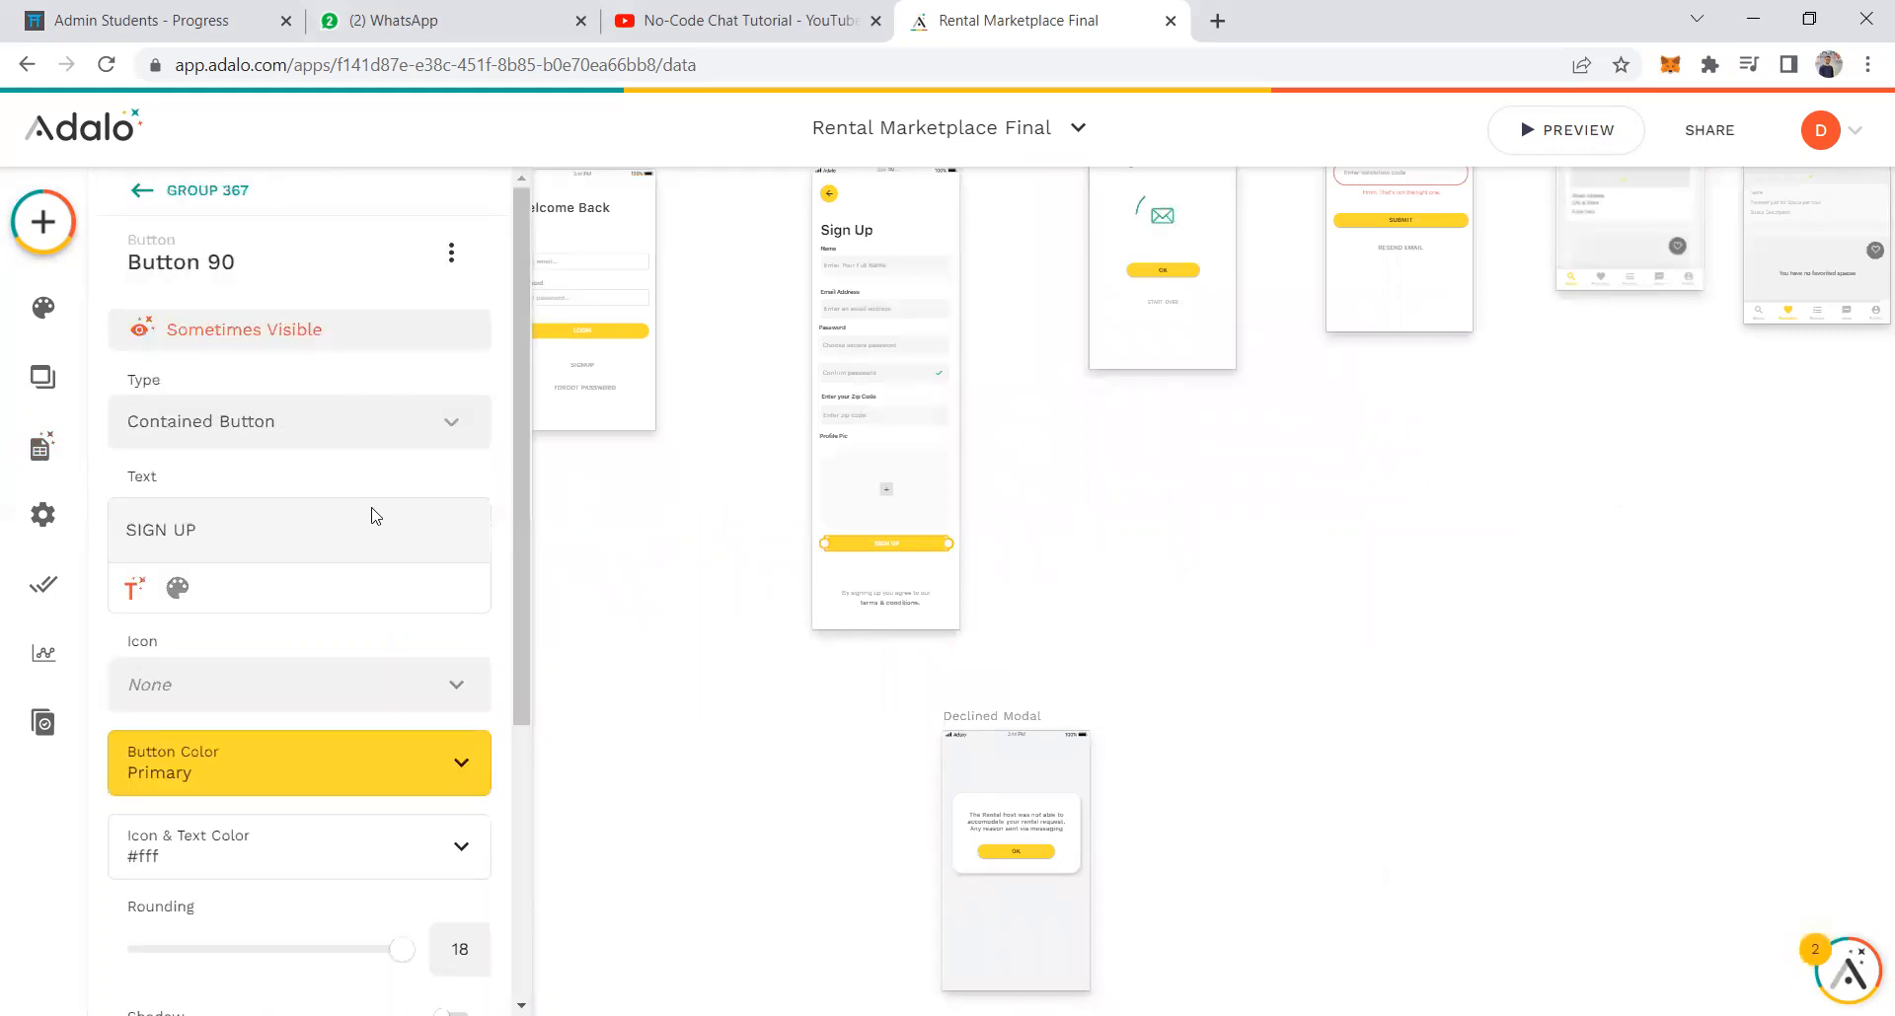
{"action": "scroll", "coordinate": [285, 866], "scroll_direction": "down", "scroll_amount": 5}
{"action": "left_click", "coordinate": [267, 797]}
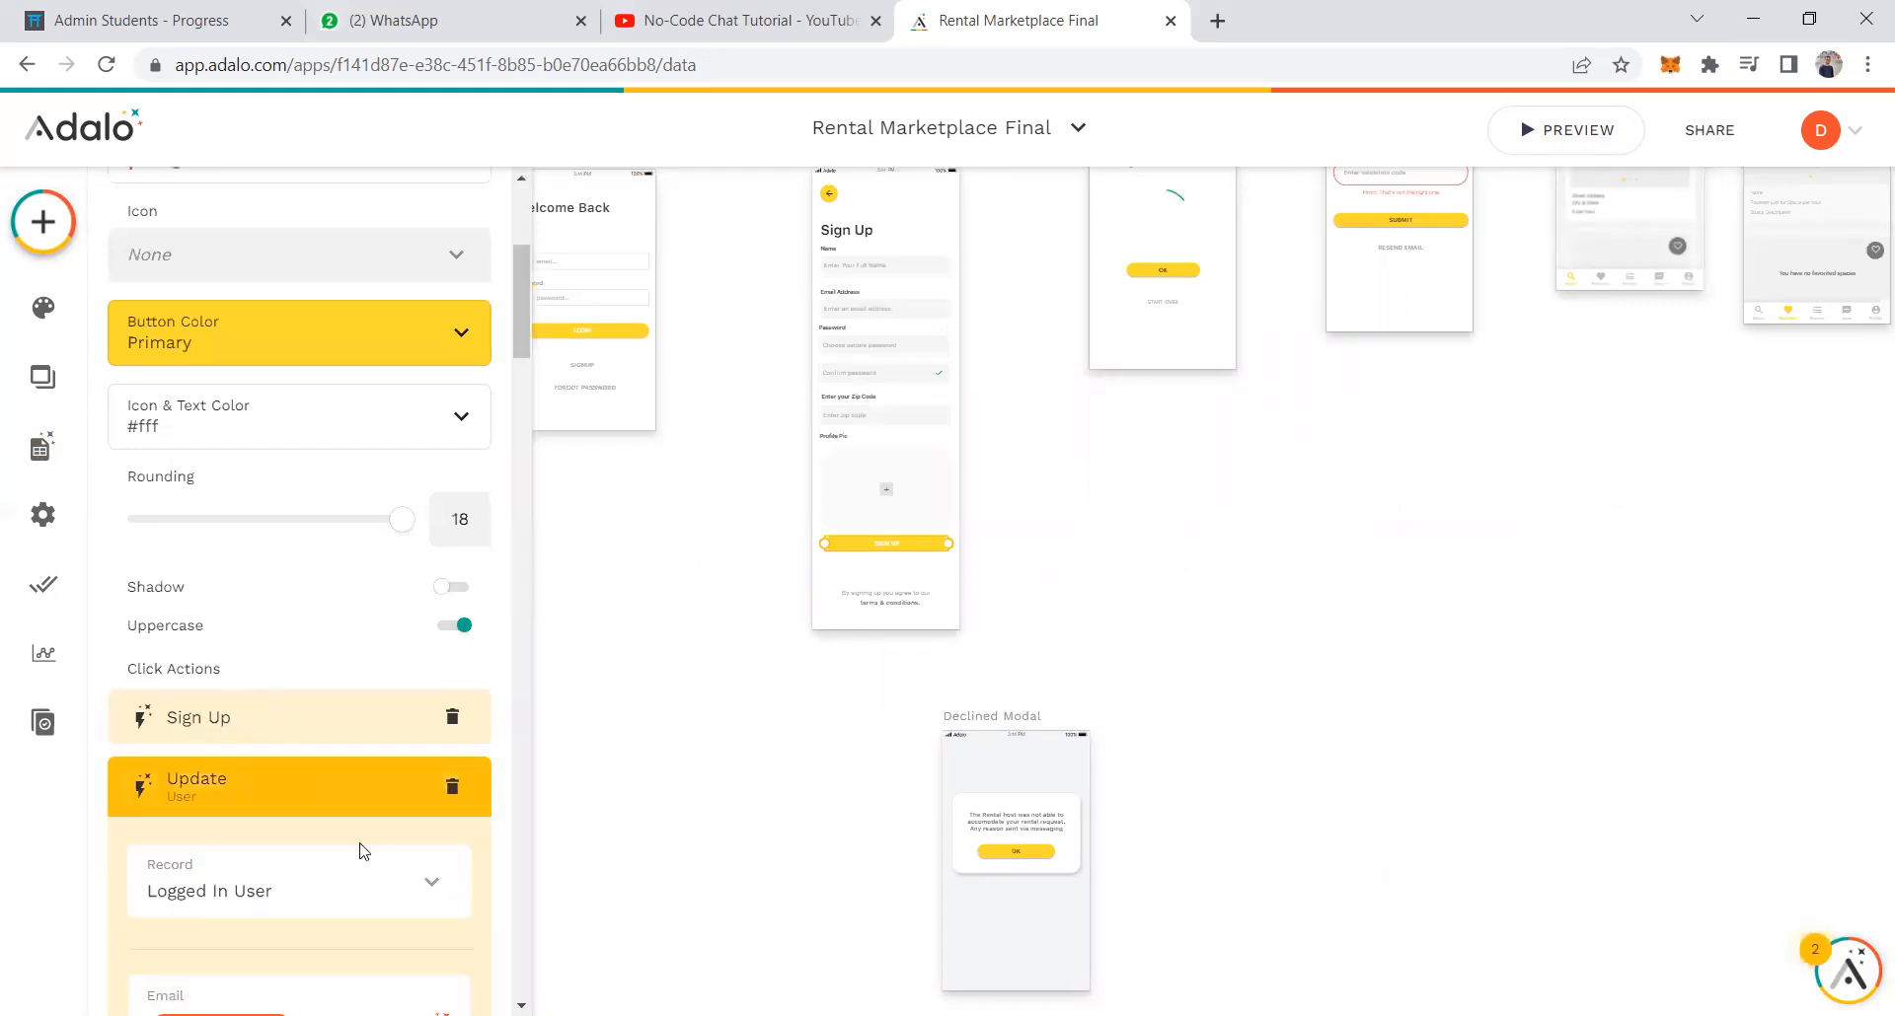
Inspect the custom formula assigned to Validation ID and the functions available for it.
{"action": "scroll", "coordinate": [345, 799], "scroll_direction": "down", "scroll_amount": 5}
{"action": "scroll", "coordinate": [341, 745], "scroll_direction": "down", "scroll_amount": 4}
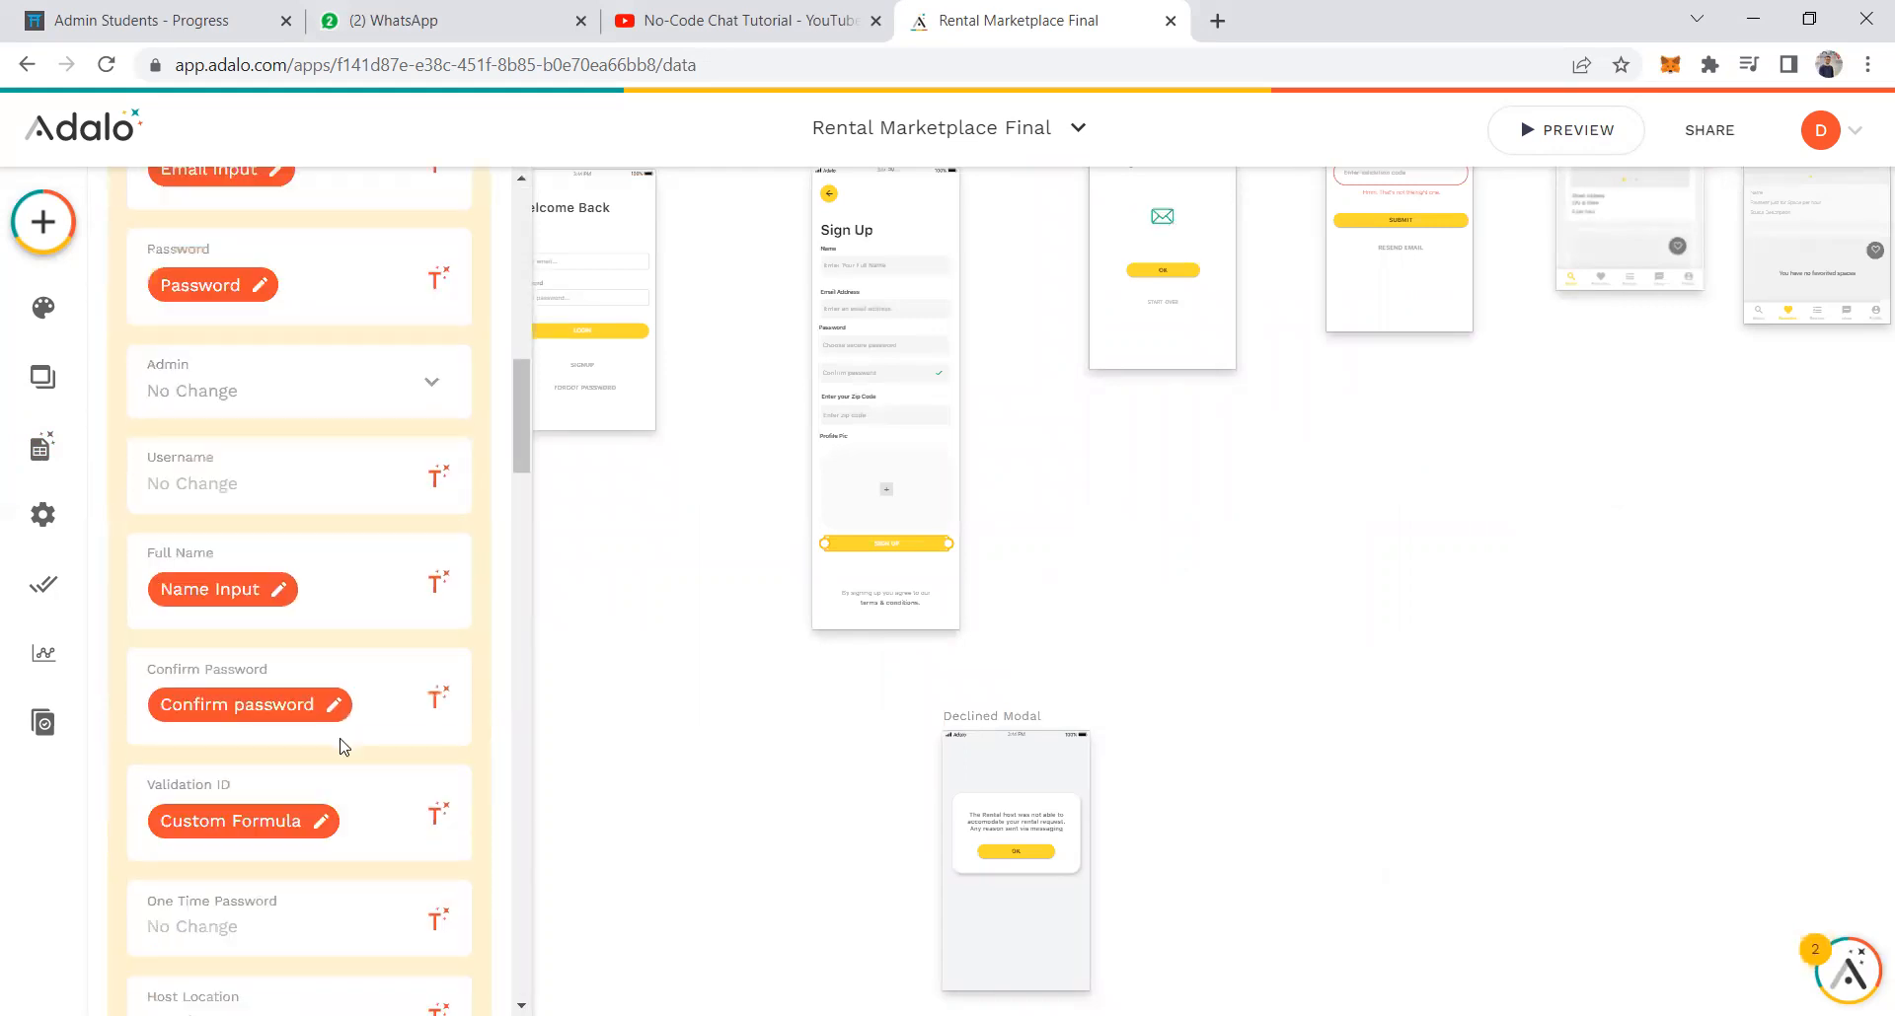
{"action": "scroll", "coordinate": [192, 695], "scroll_direction": "down", "scroll_amount": 1}
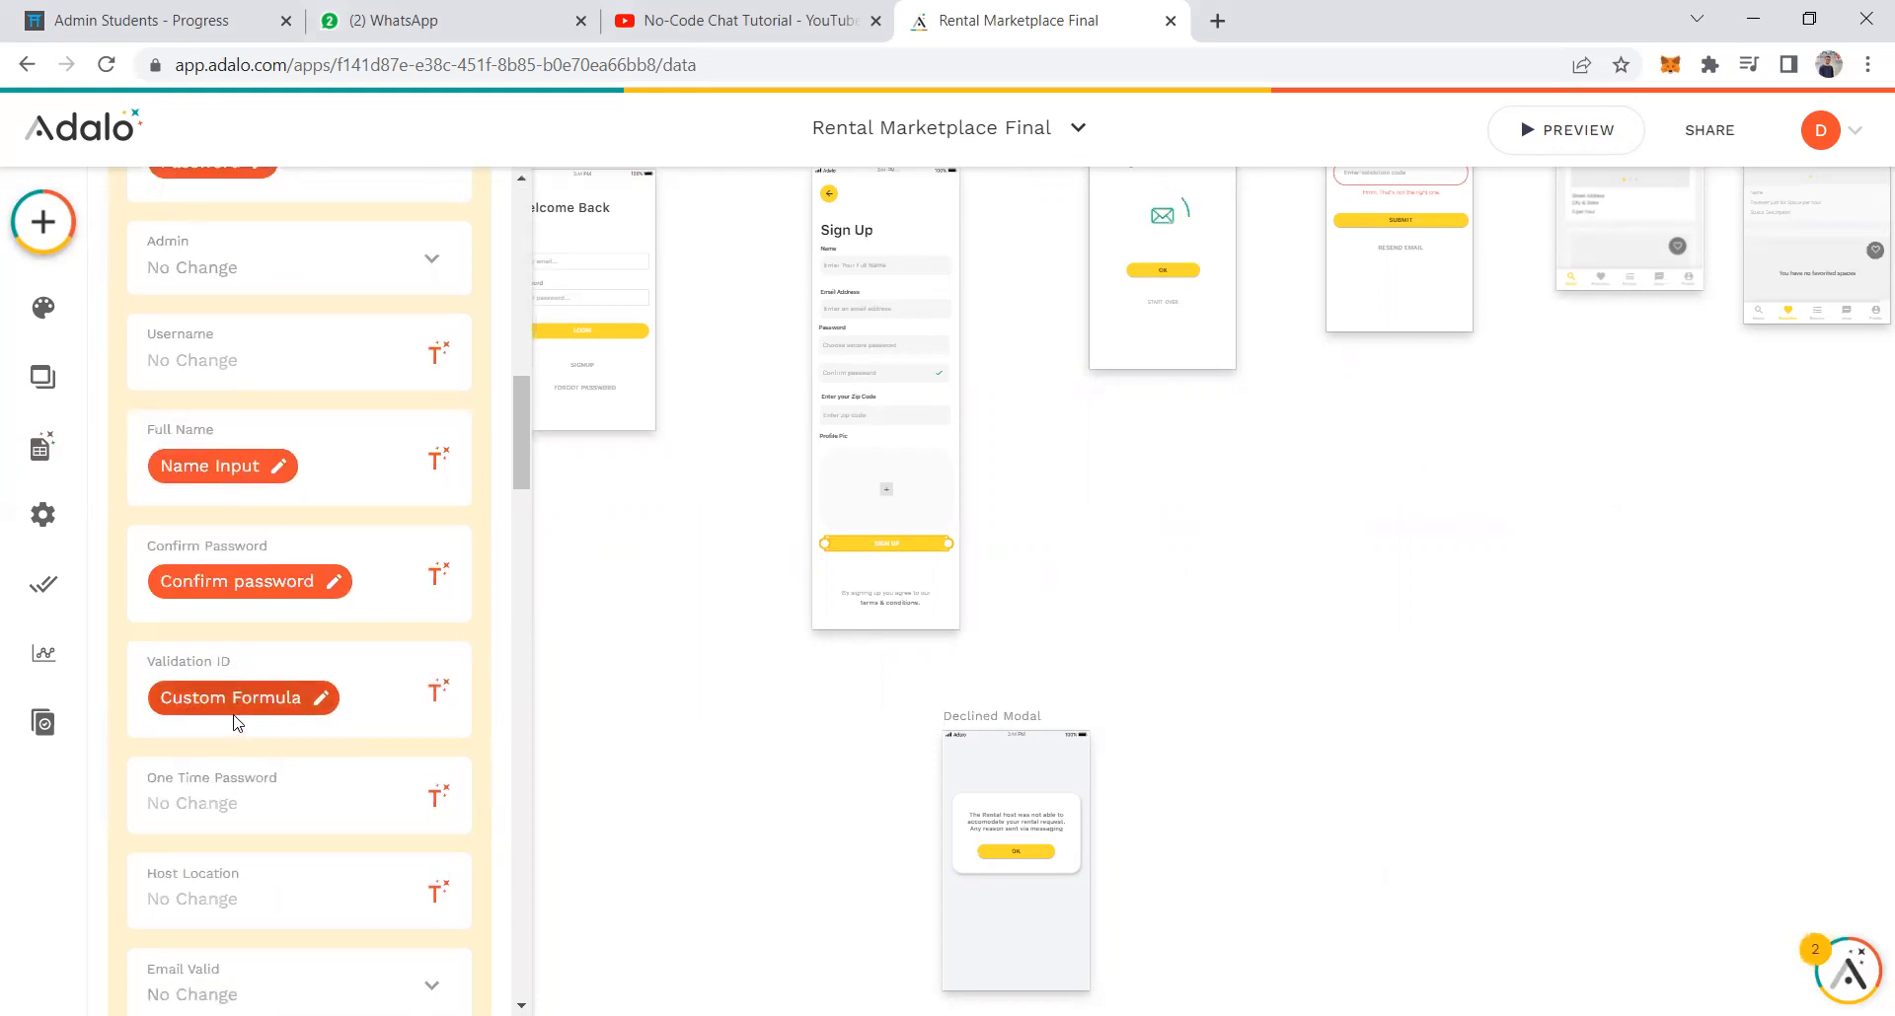
{"action": "left_click", "coordinate": [221, 697]}
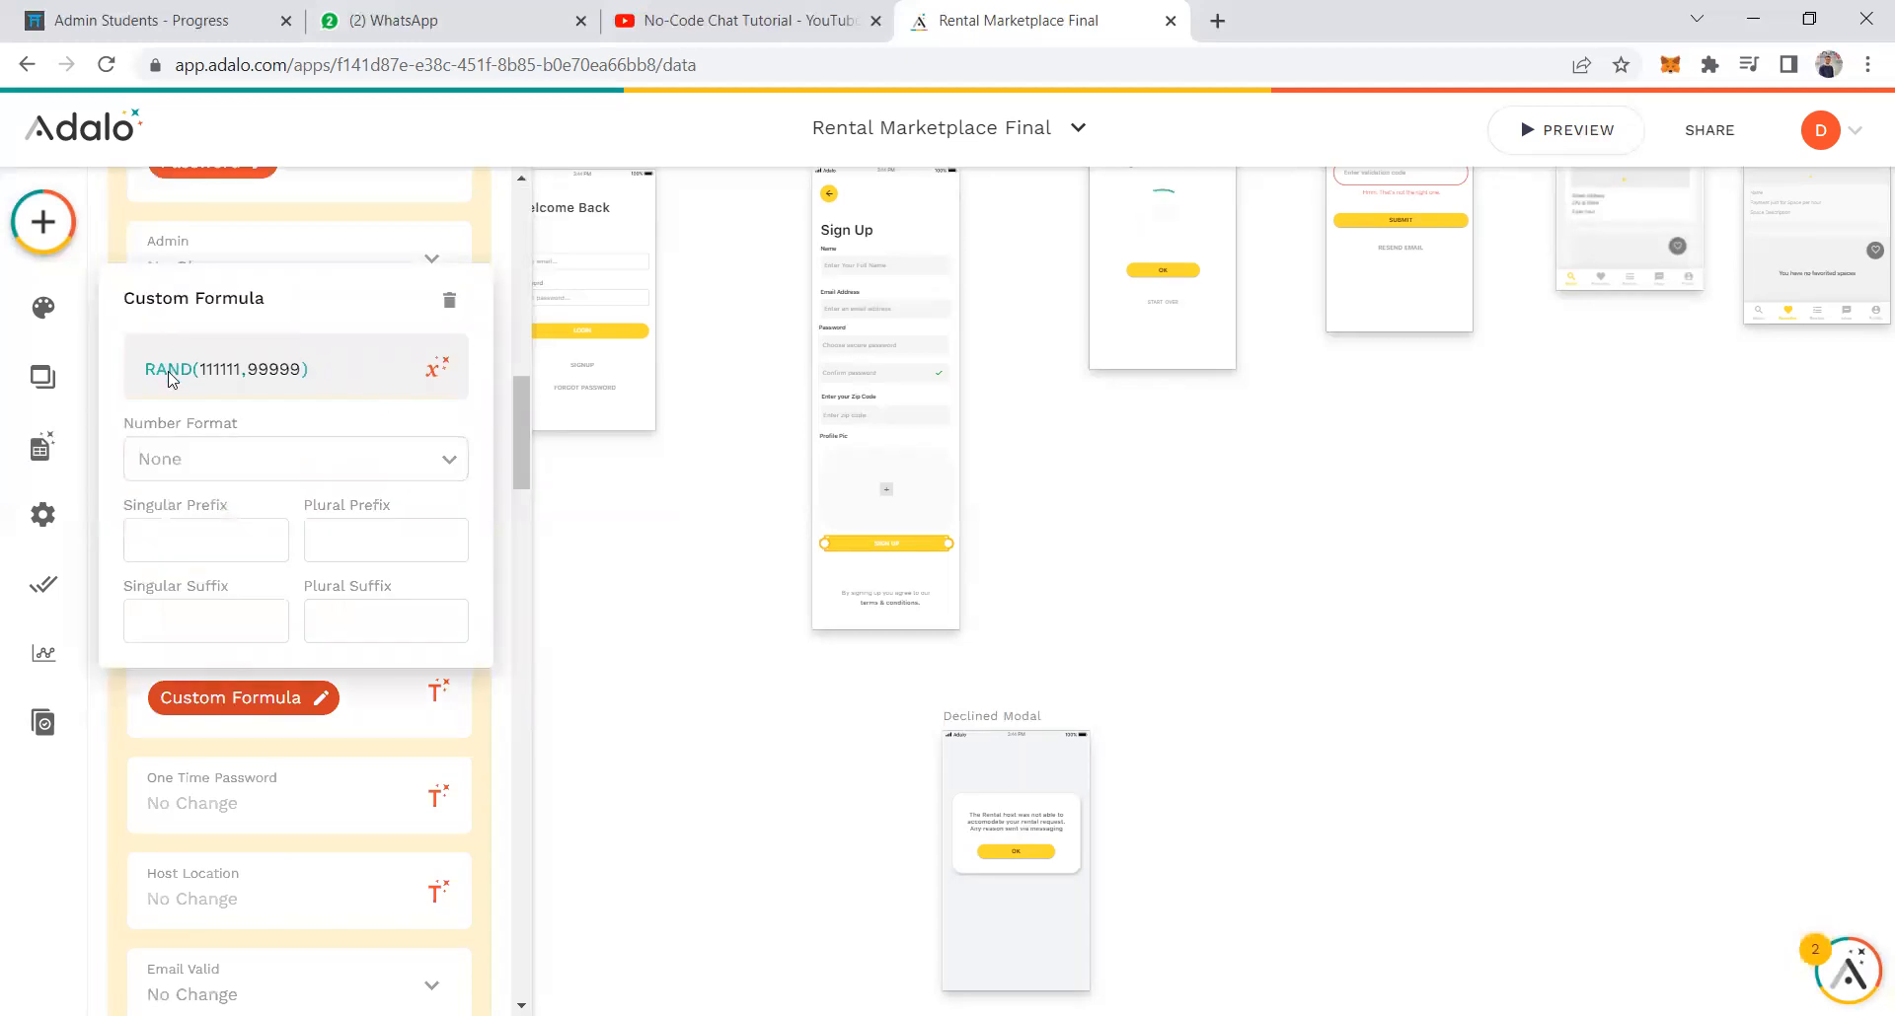
{"action": "left_click", "coordinate": [435, 371]}
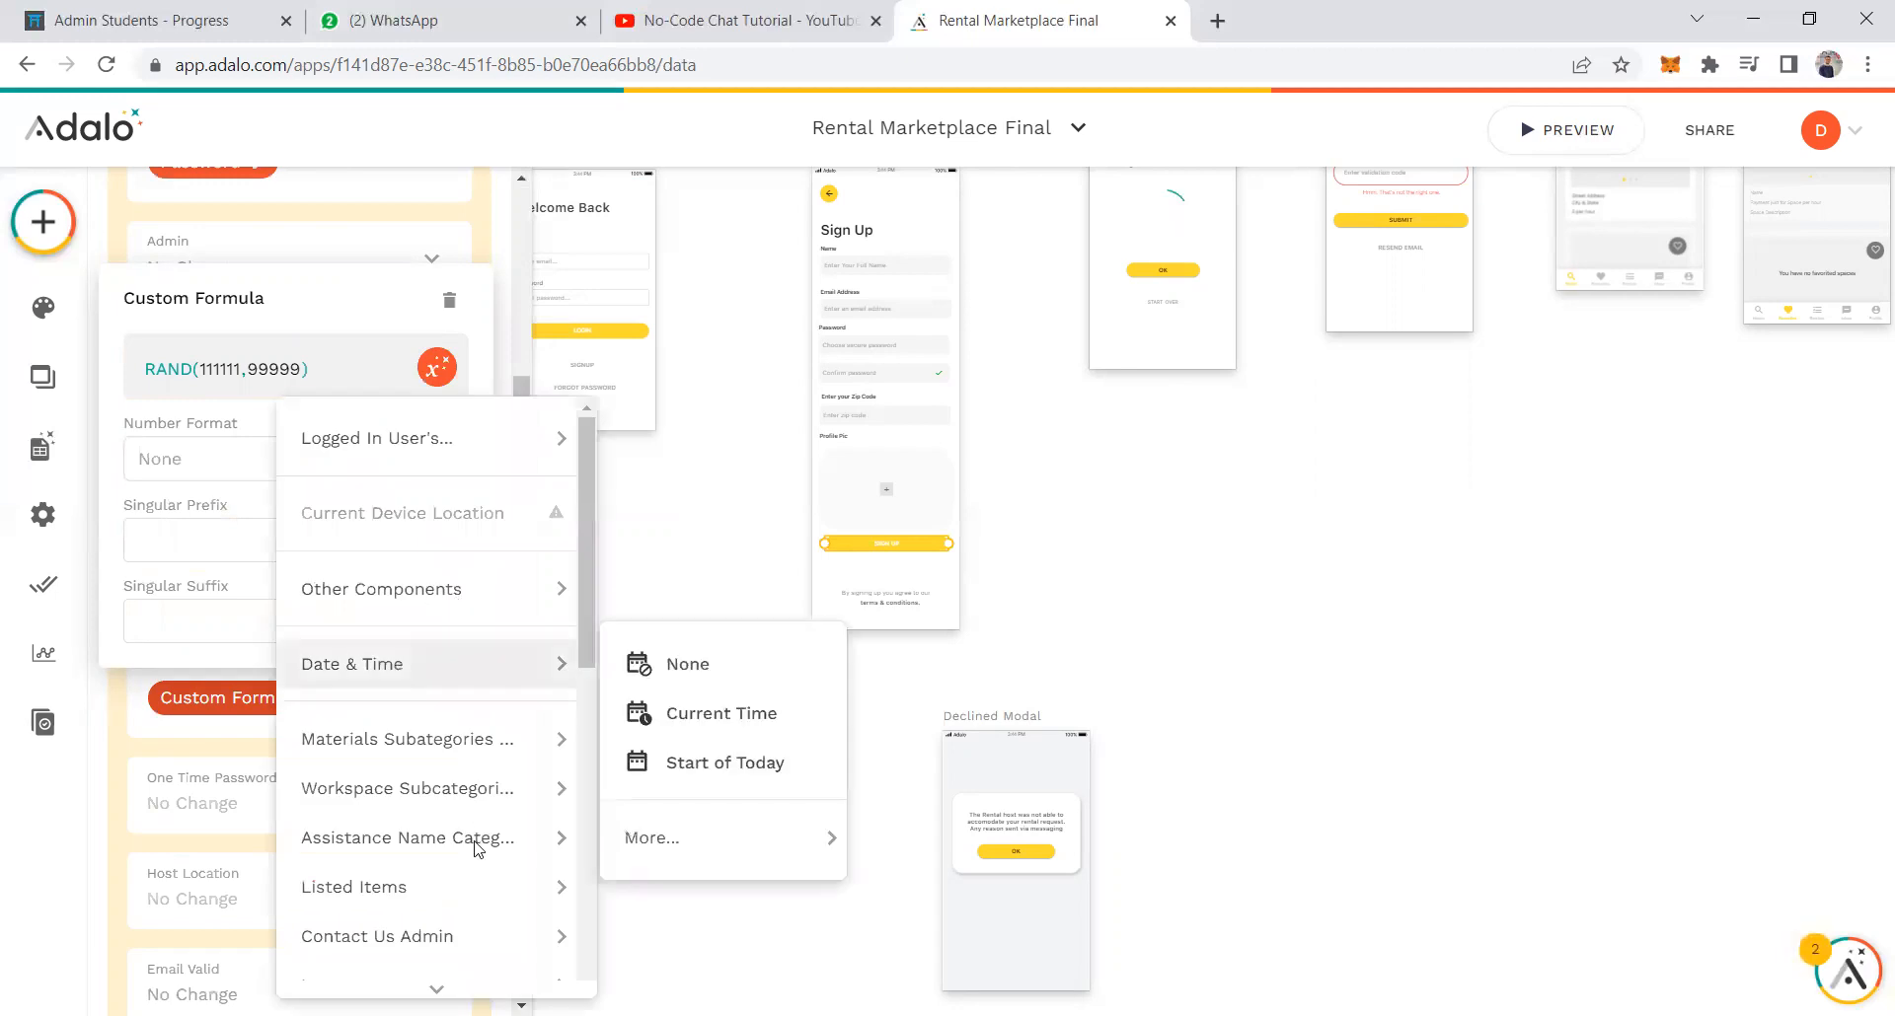
{"action": "scroll", "coordinate": [464, 932], "scroll_direction": "down", "scroll_amount": 5}
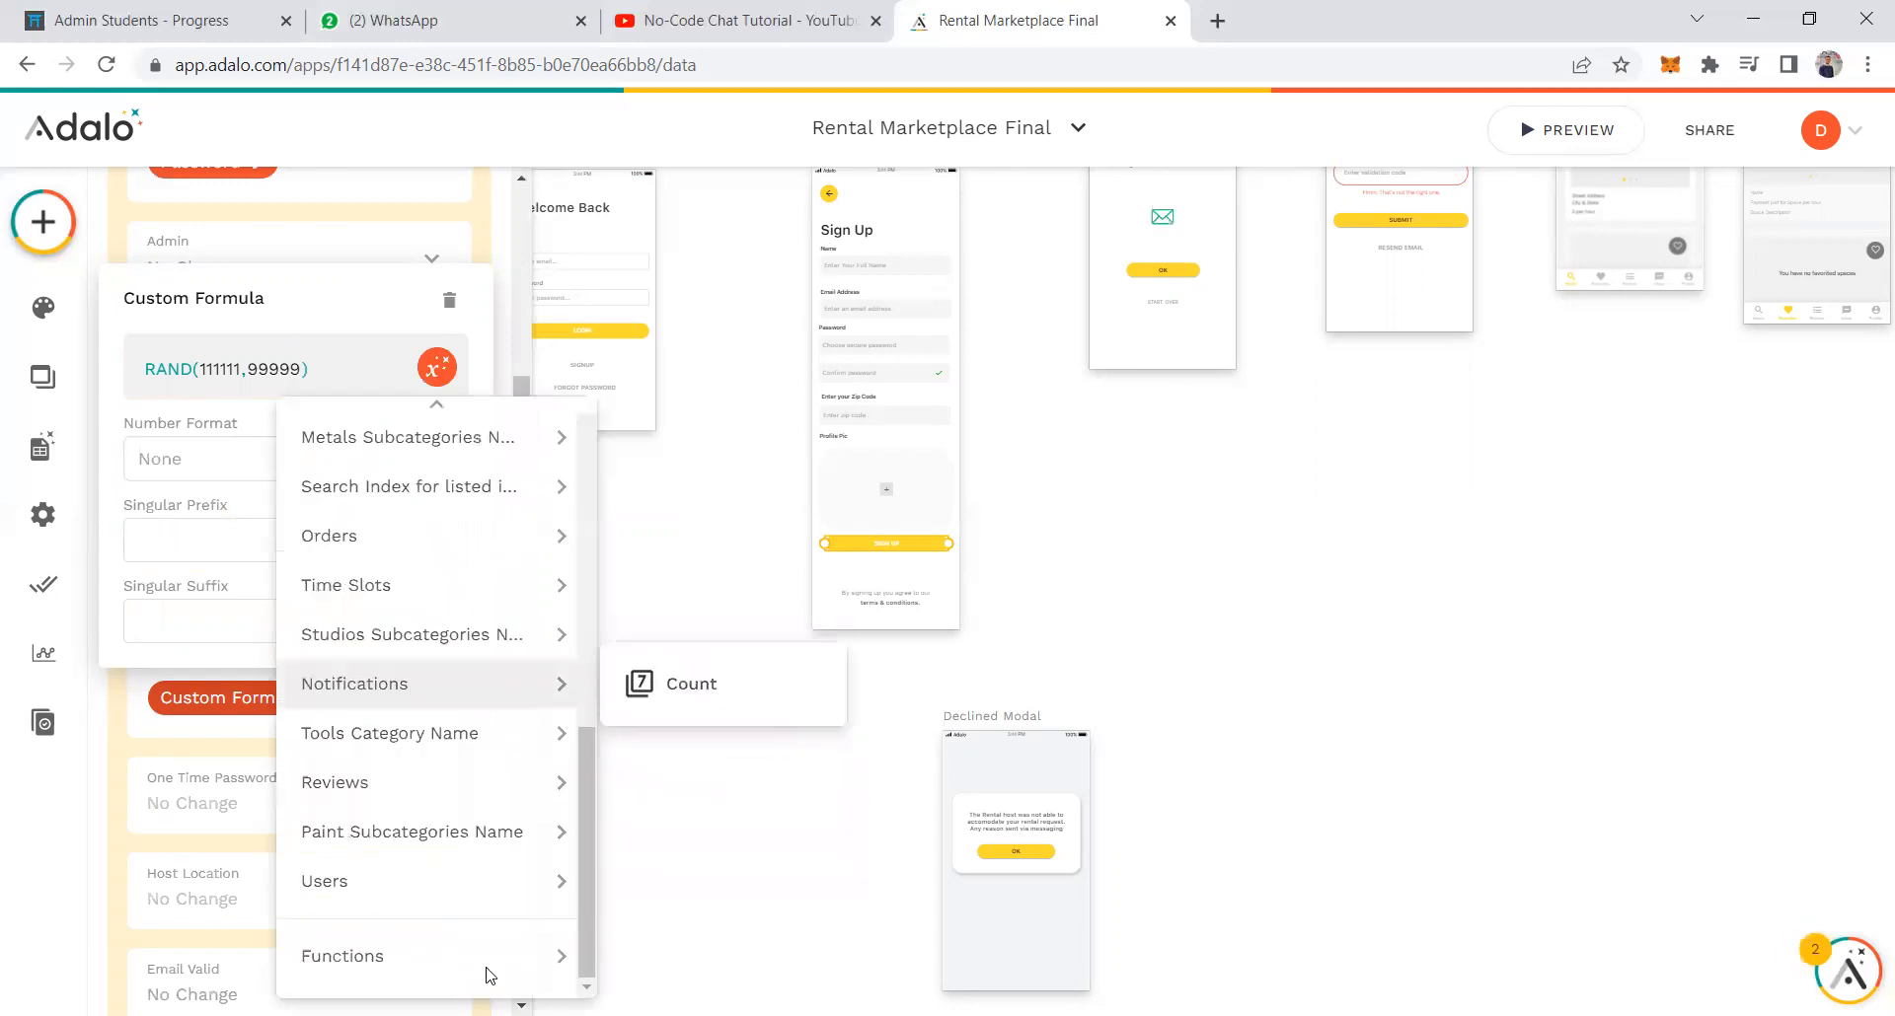
{"action": "mouse_move", "coordinate": [559, 959]}
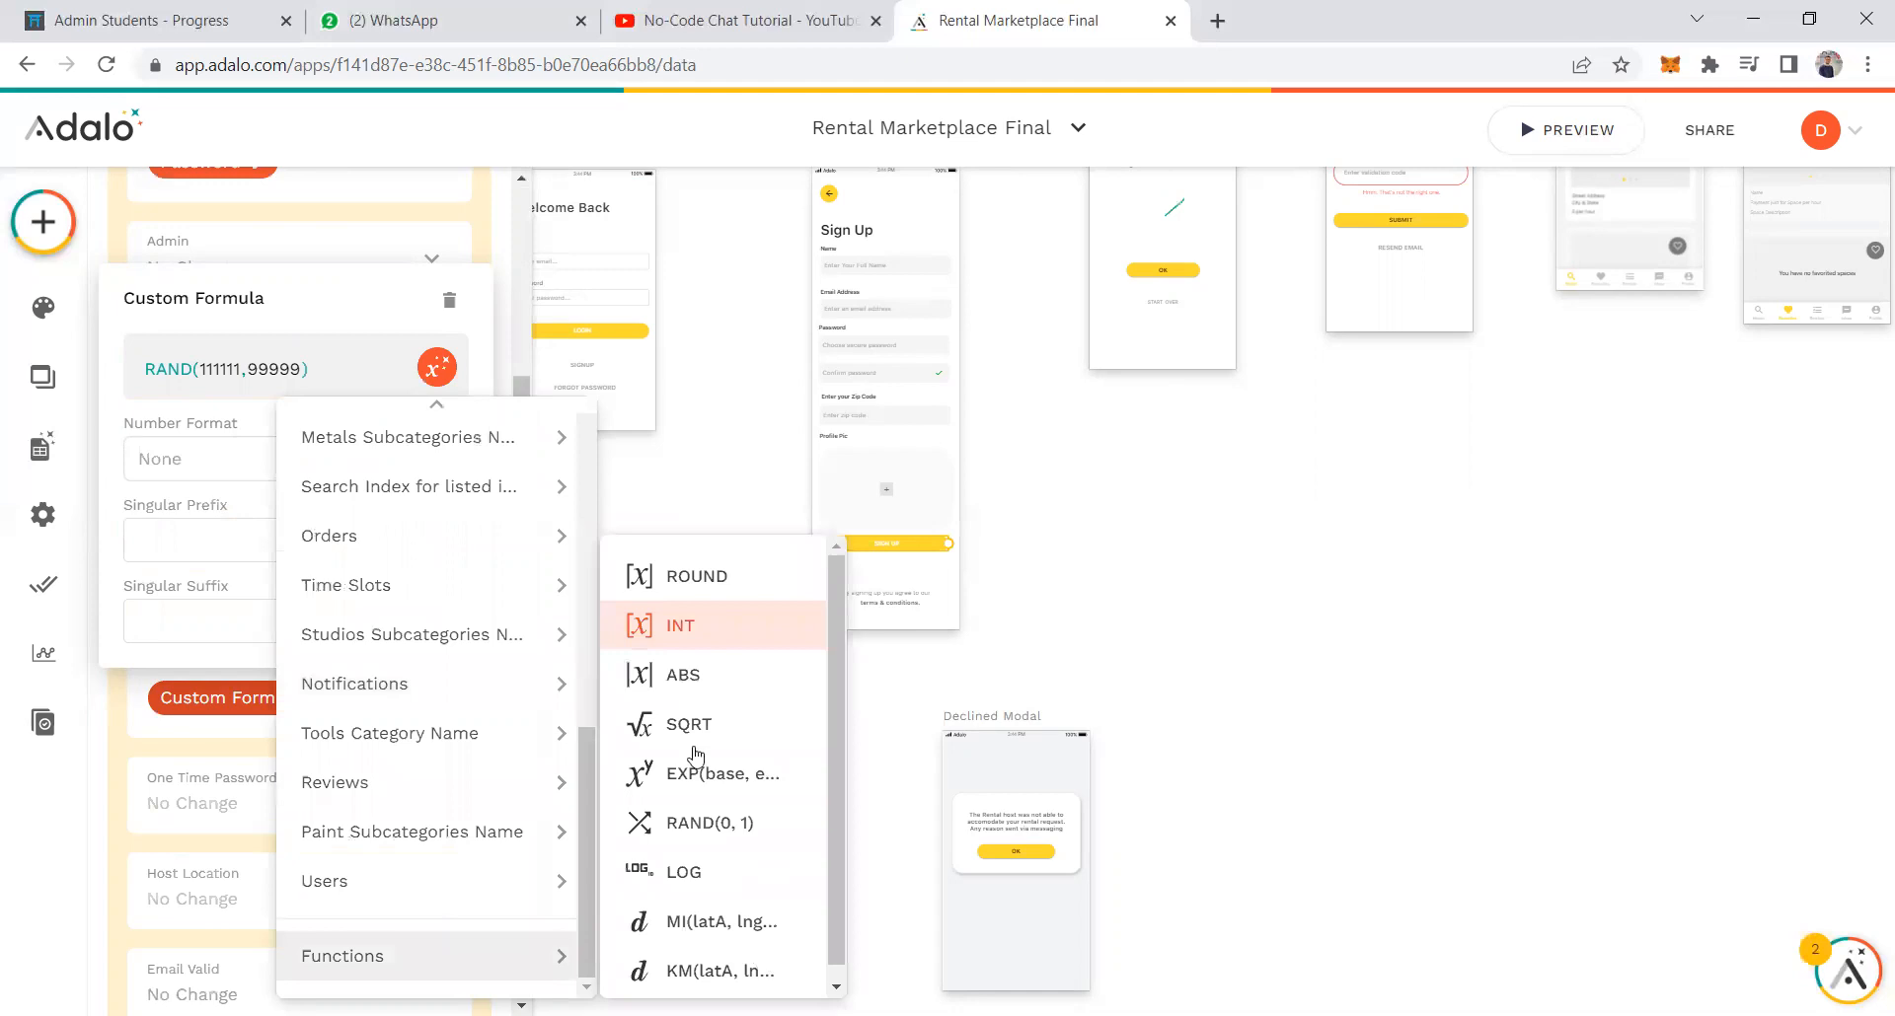
{"action": "left_click", "coordinate": [205, 381]}
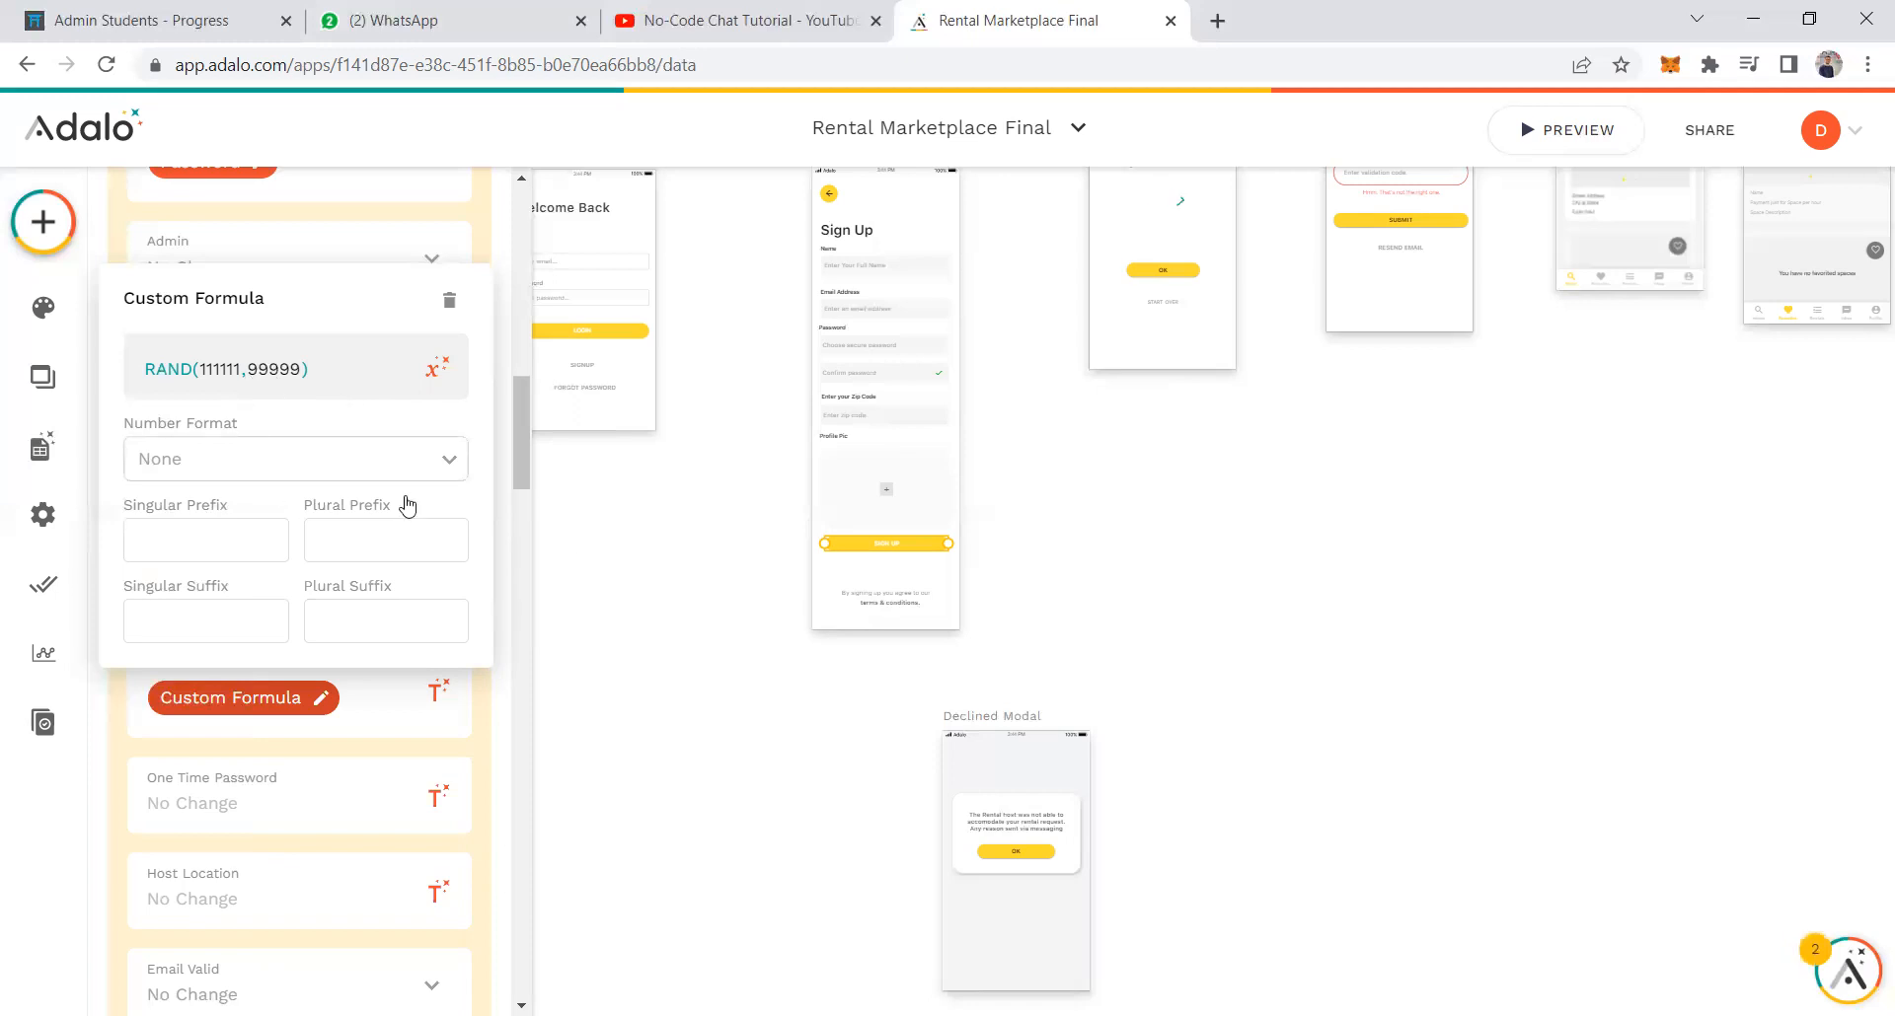
{"action": "left_click", "coordinate": [6, 481]}
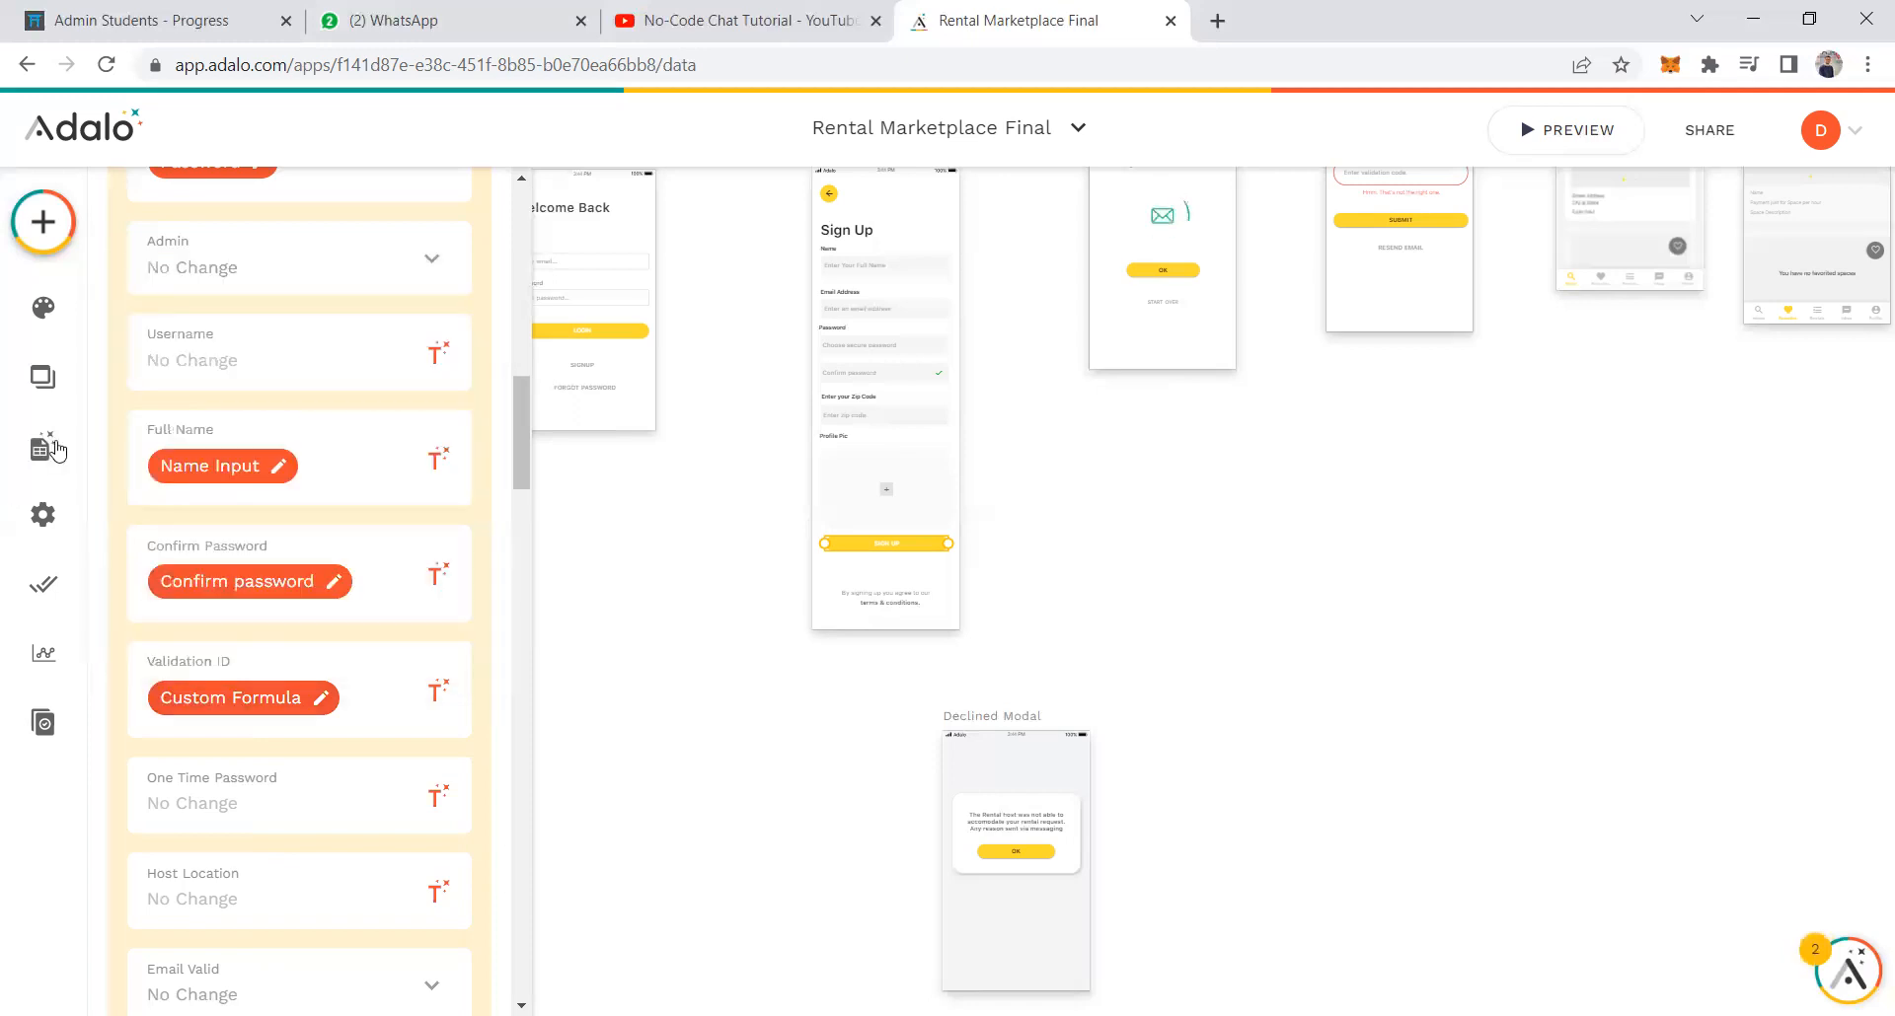
View the Users collection's records, check the Validation ID column, and close the table.
{"action": "left_click", "coordinate": [54, 447]}
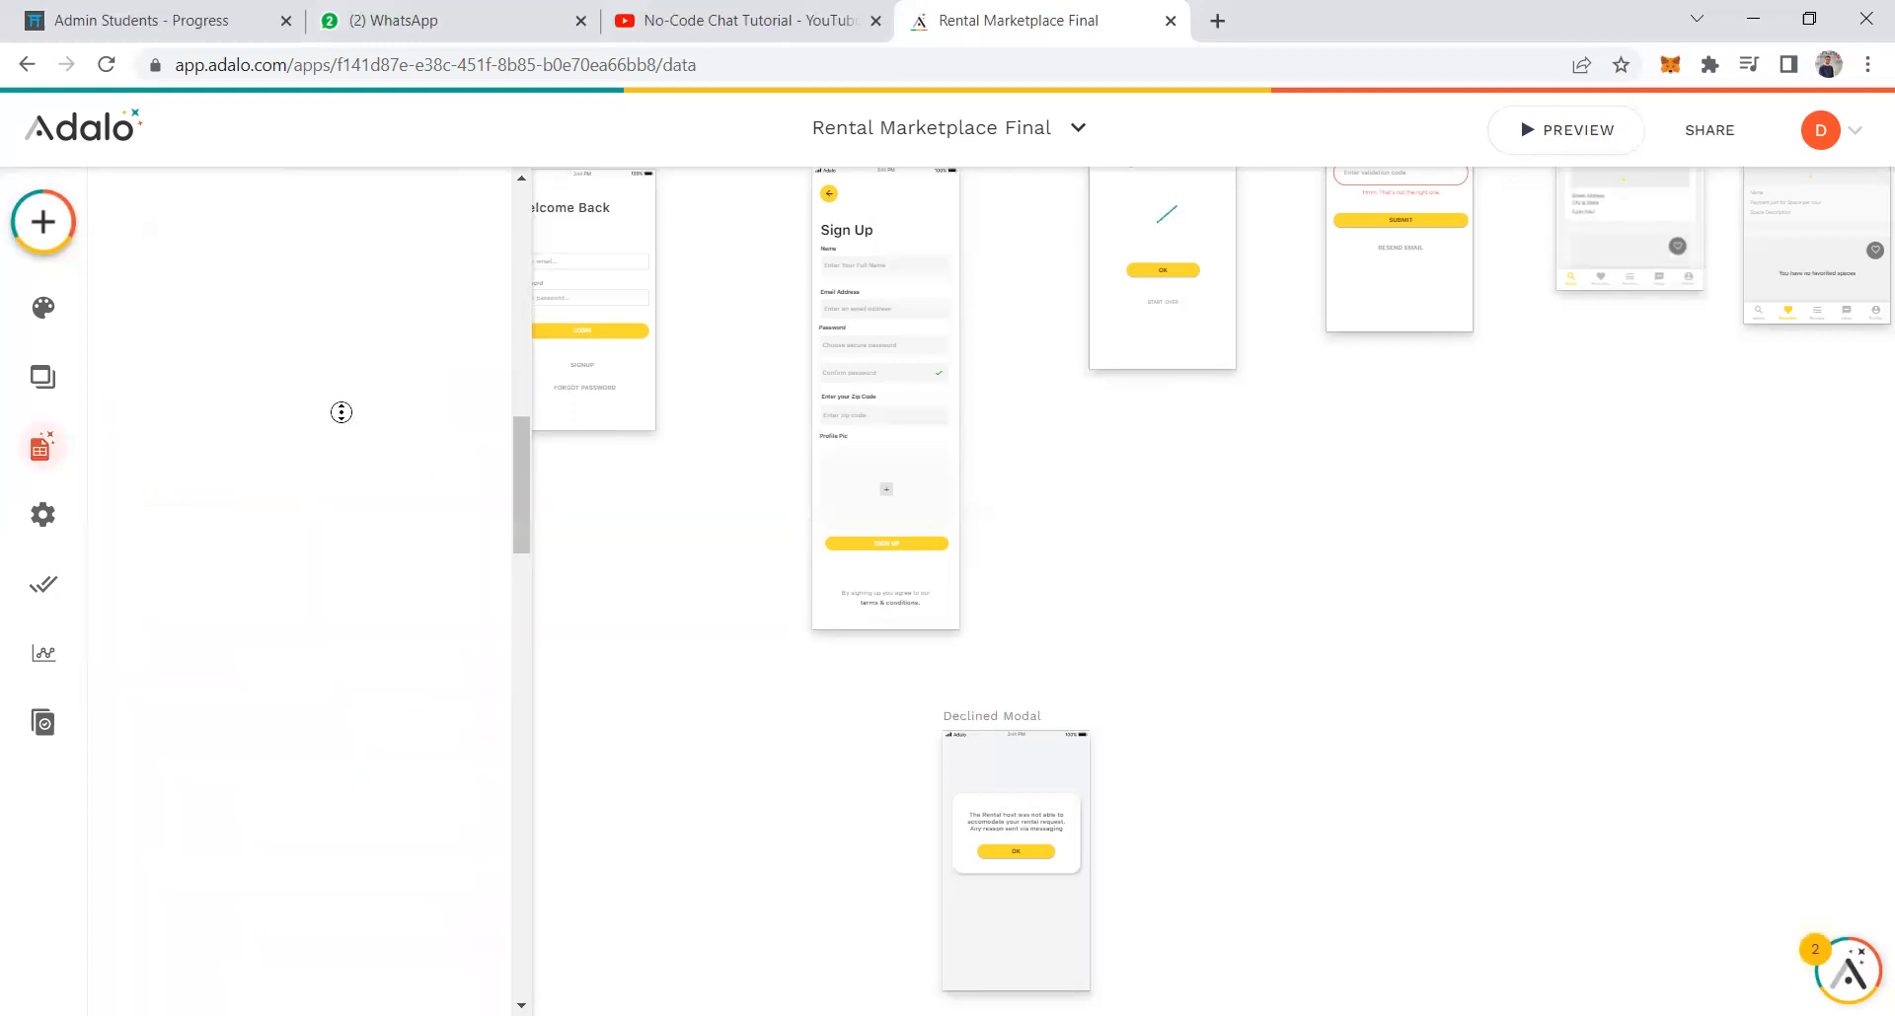
{"action": "scroll", "coordinate": [375, 336], "scroll_direction": "up", "scroll_amount": 5}
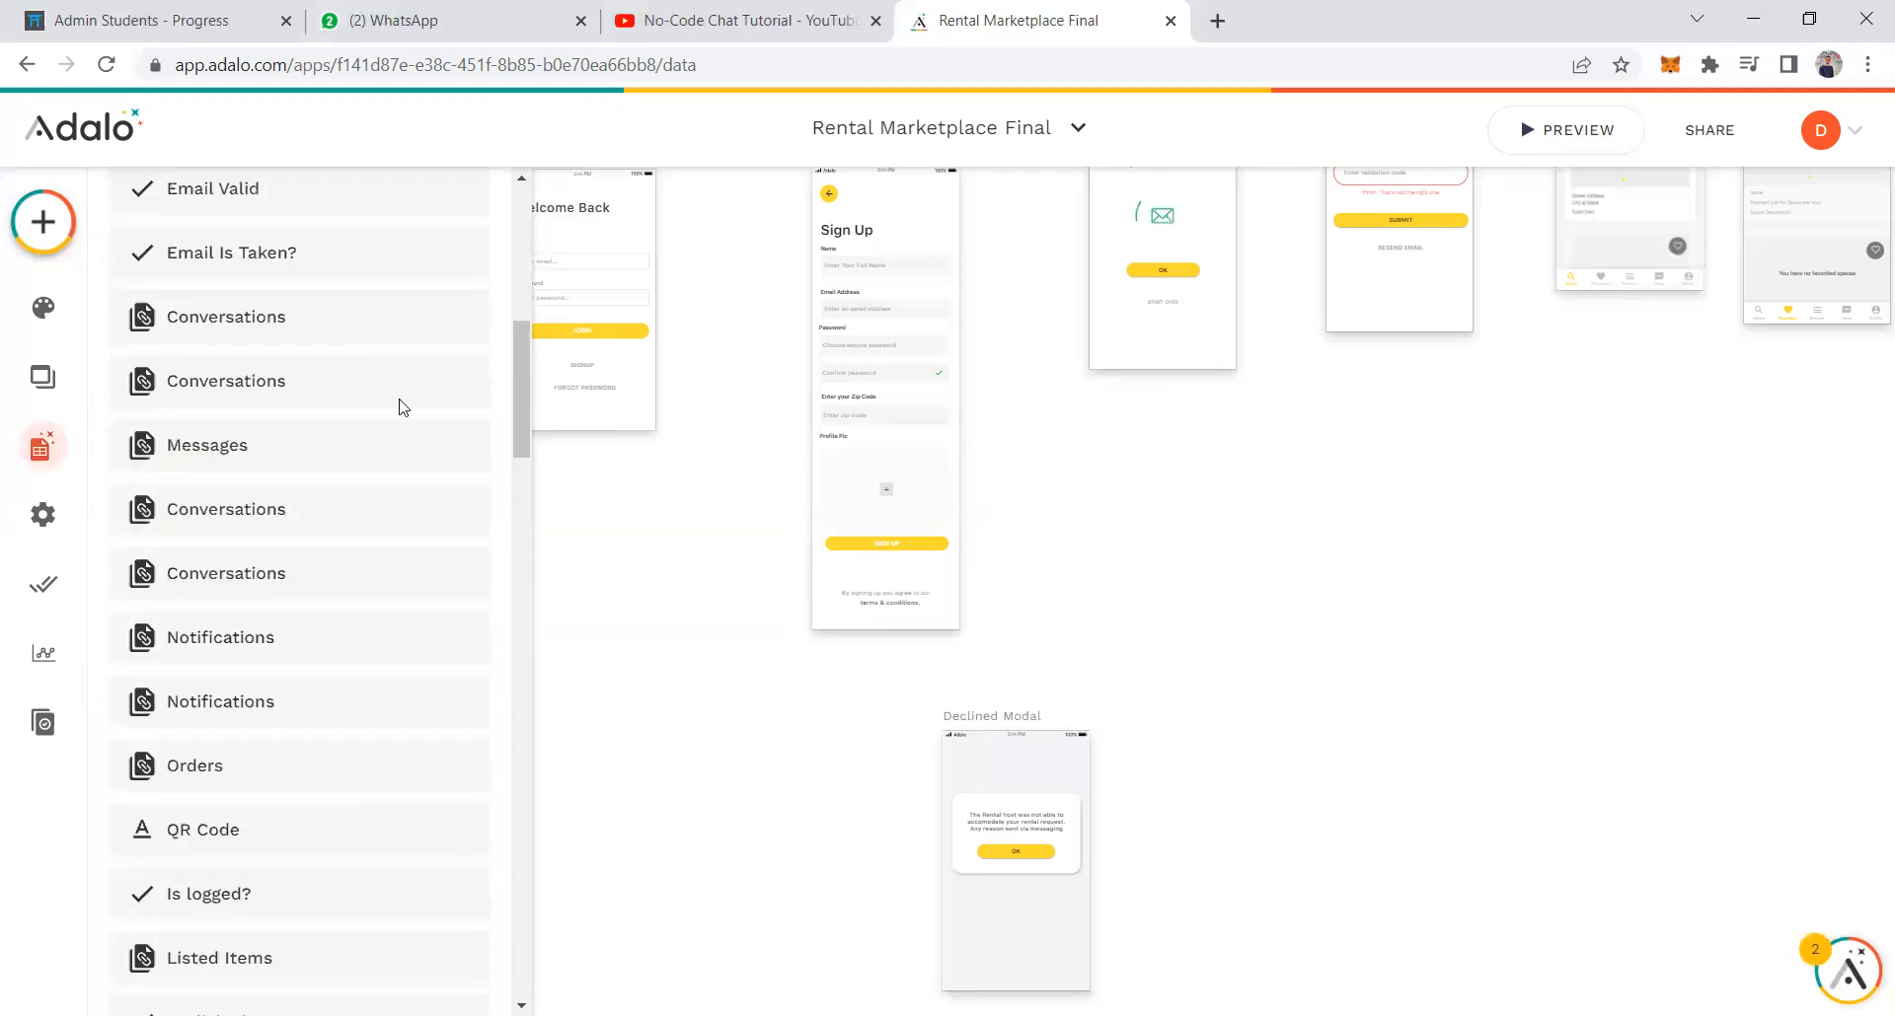
{"action": "scroll", "coordinate": [425, 444], "scroll_direction": "up", "scroll_amount": 8}
{"action": "left_click", "coordinate": [373, 368]}
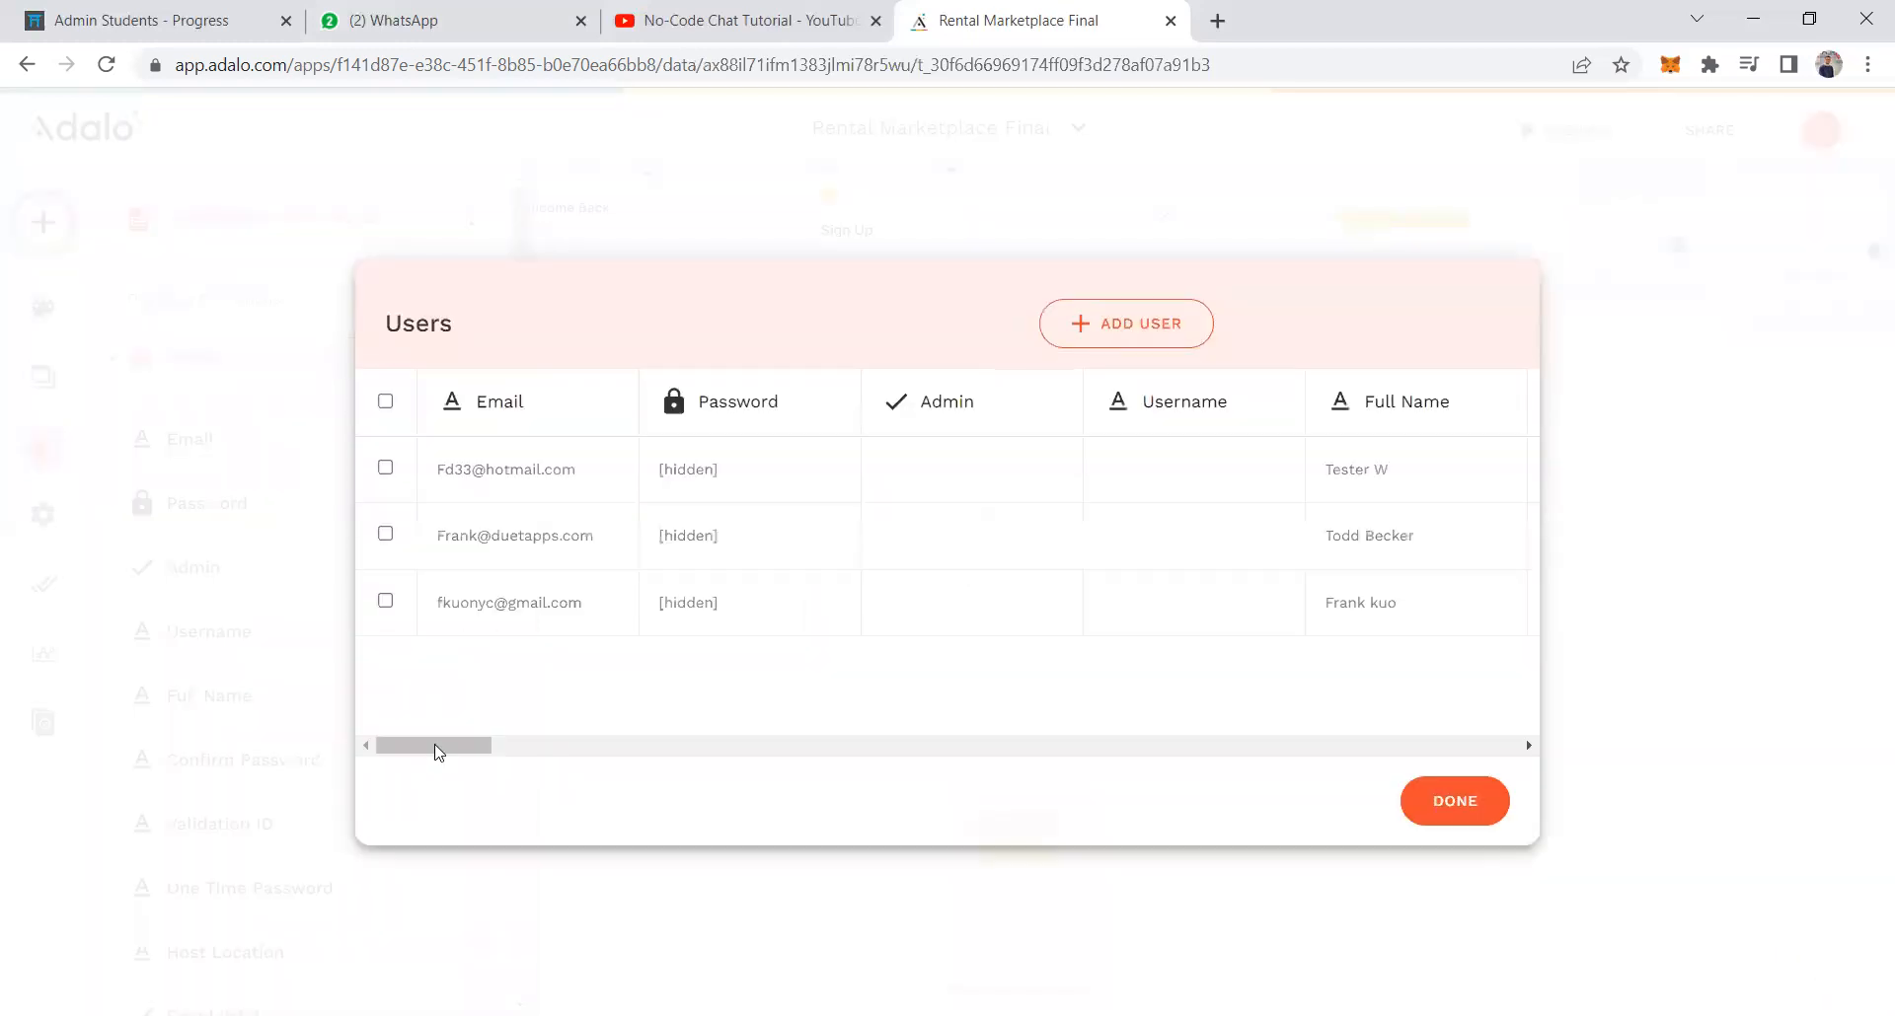
{"action": "scroll", "coordinate": [643, 767], "scroll_direction": "right", "scroll_amount": 3}
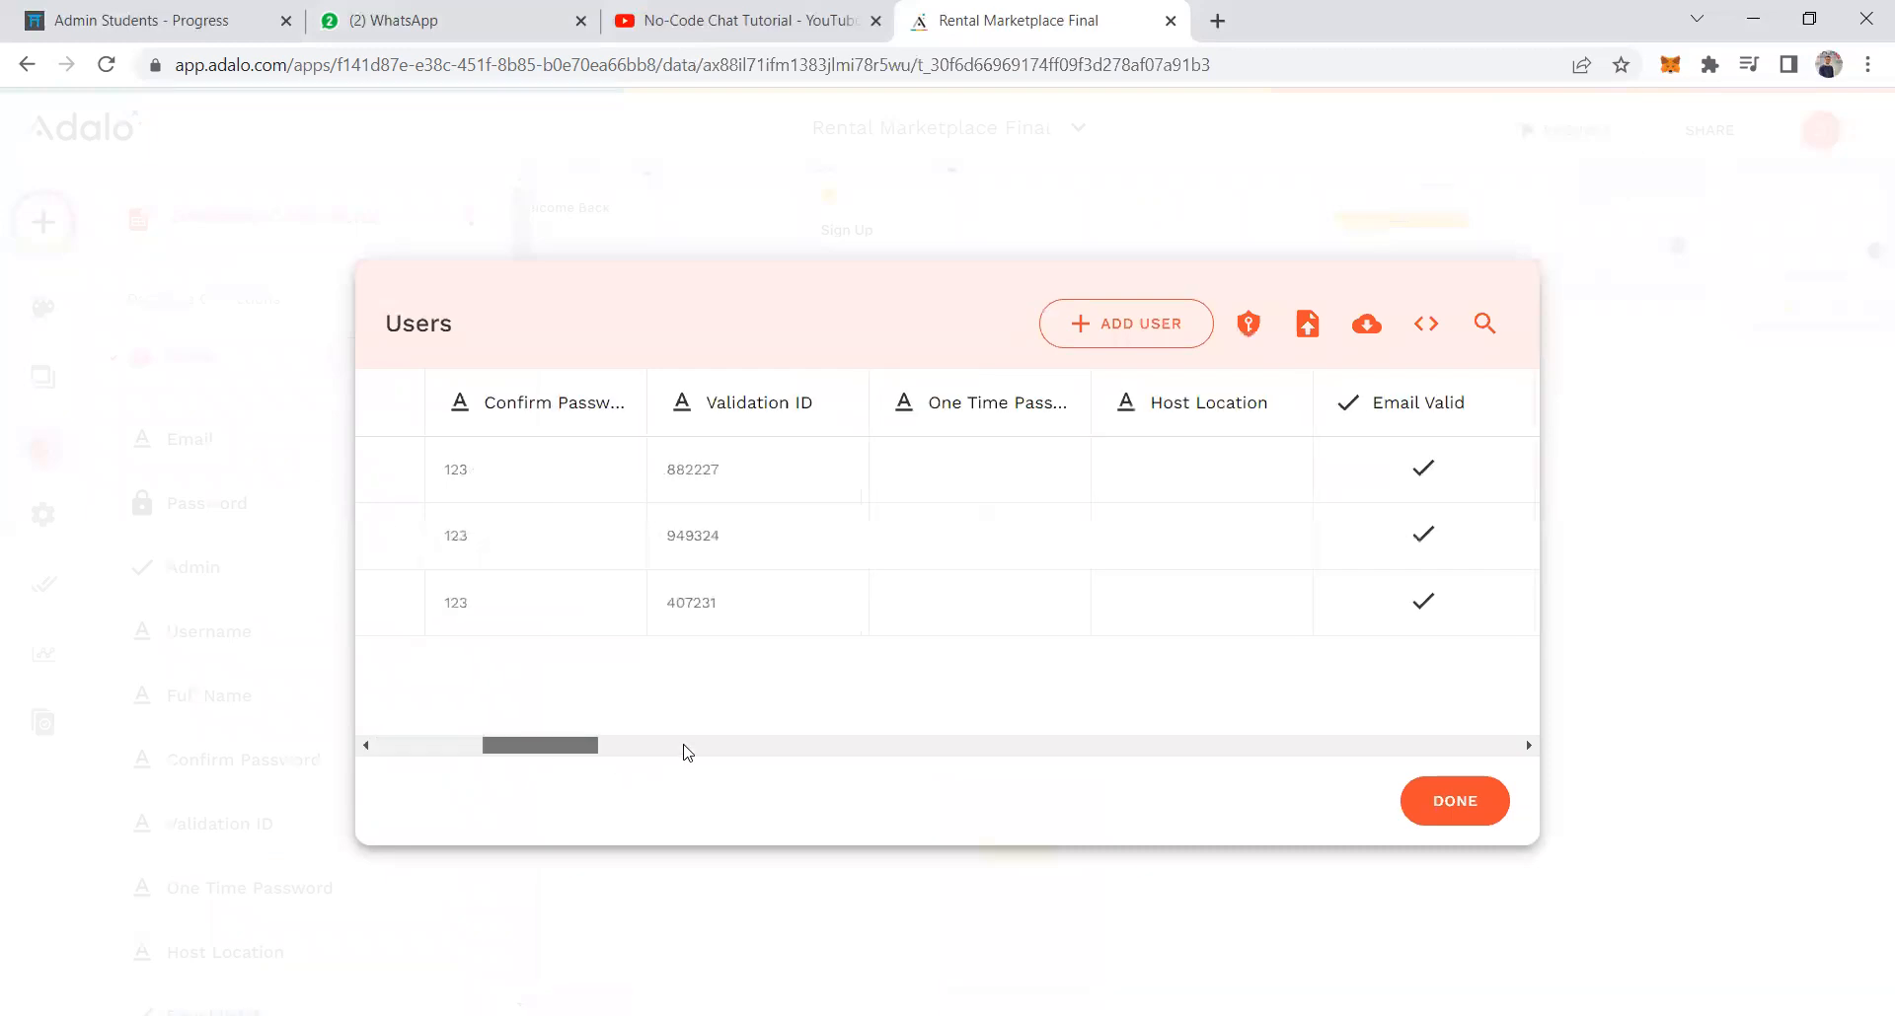
{"action": "left_click", "coordinate": [658, 745]}
{"action": "scroll", "coordinate": [602, 767], "scroll_direction": "left", "scroll_amount": 2}
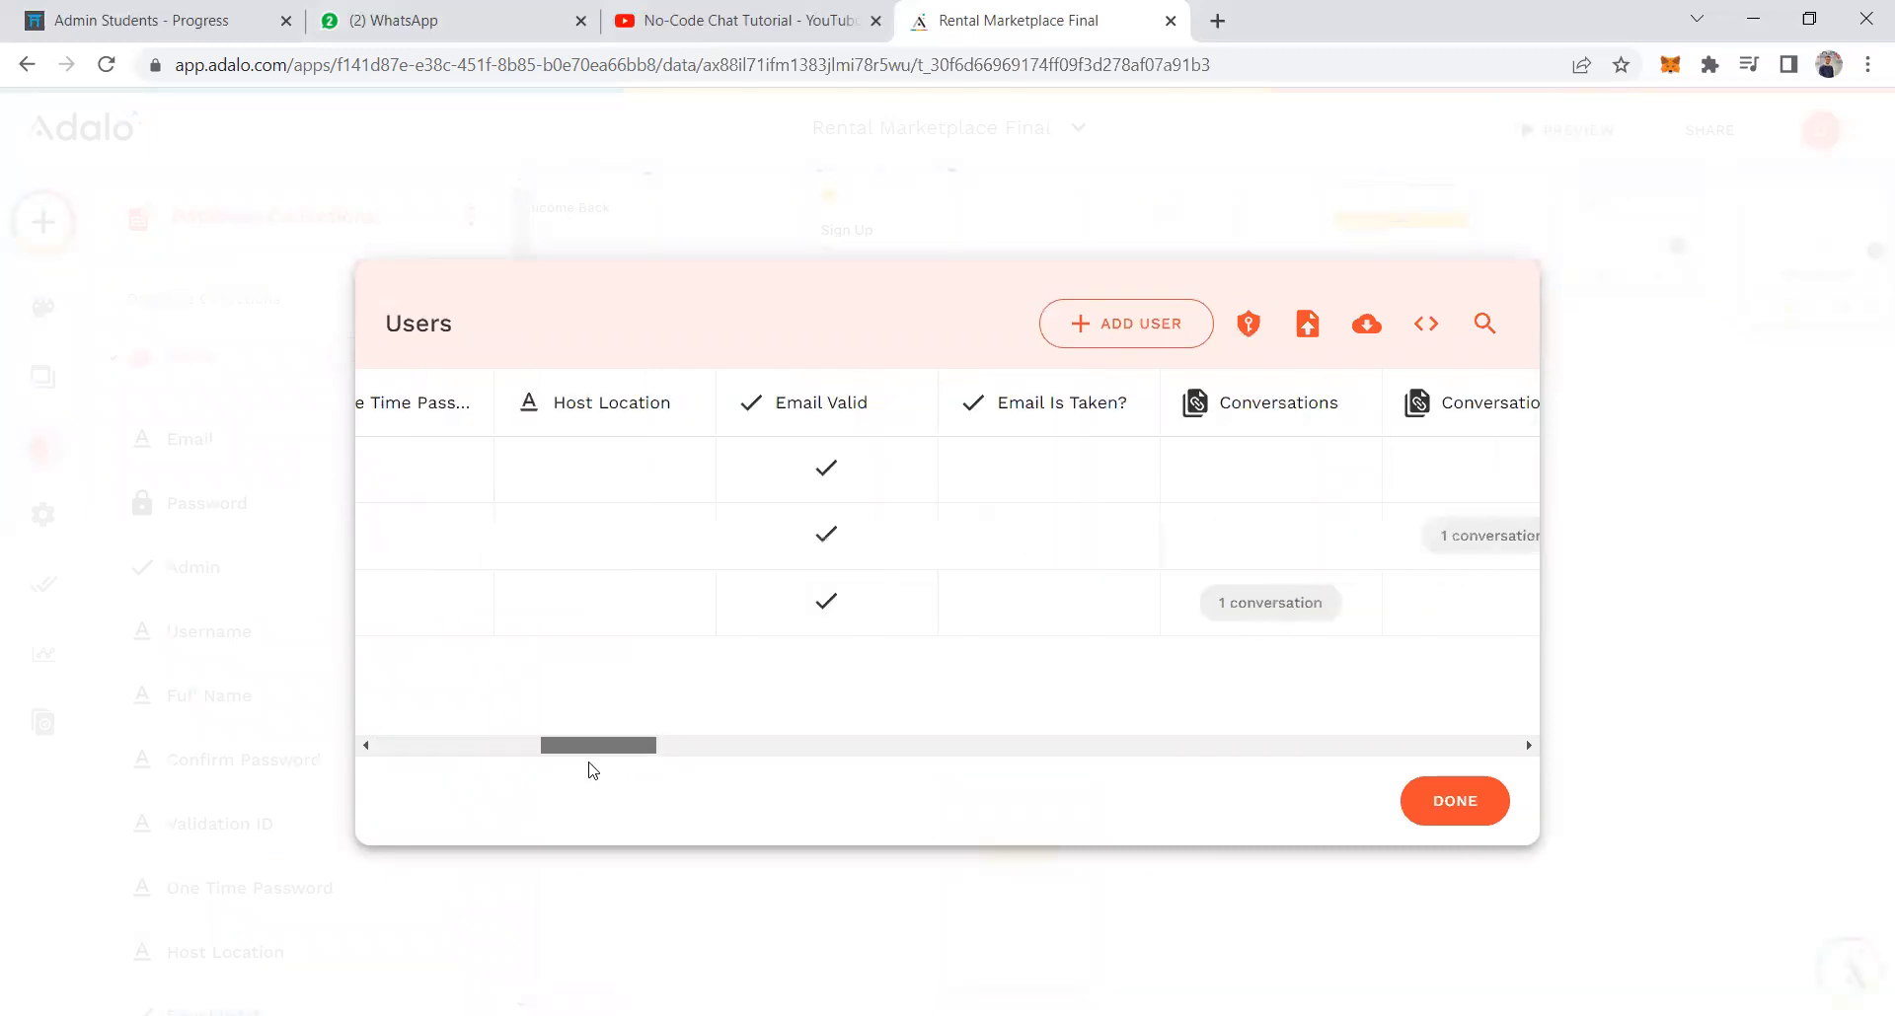
{"action": "scroll", "coordinate": [576, 778], "scroll_direction": "left", "scroll_amount": 2}
{"action": "scroll", "coordinate": [699, 538], "scroll_direction": "left", "scroll_amount": 1}
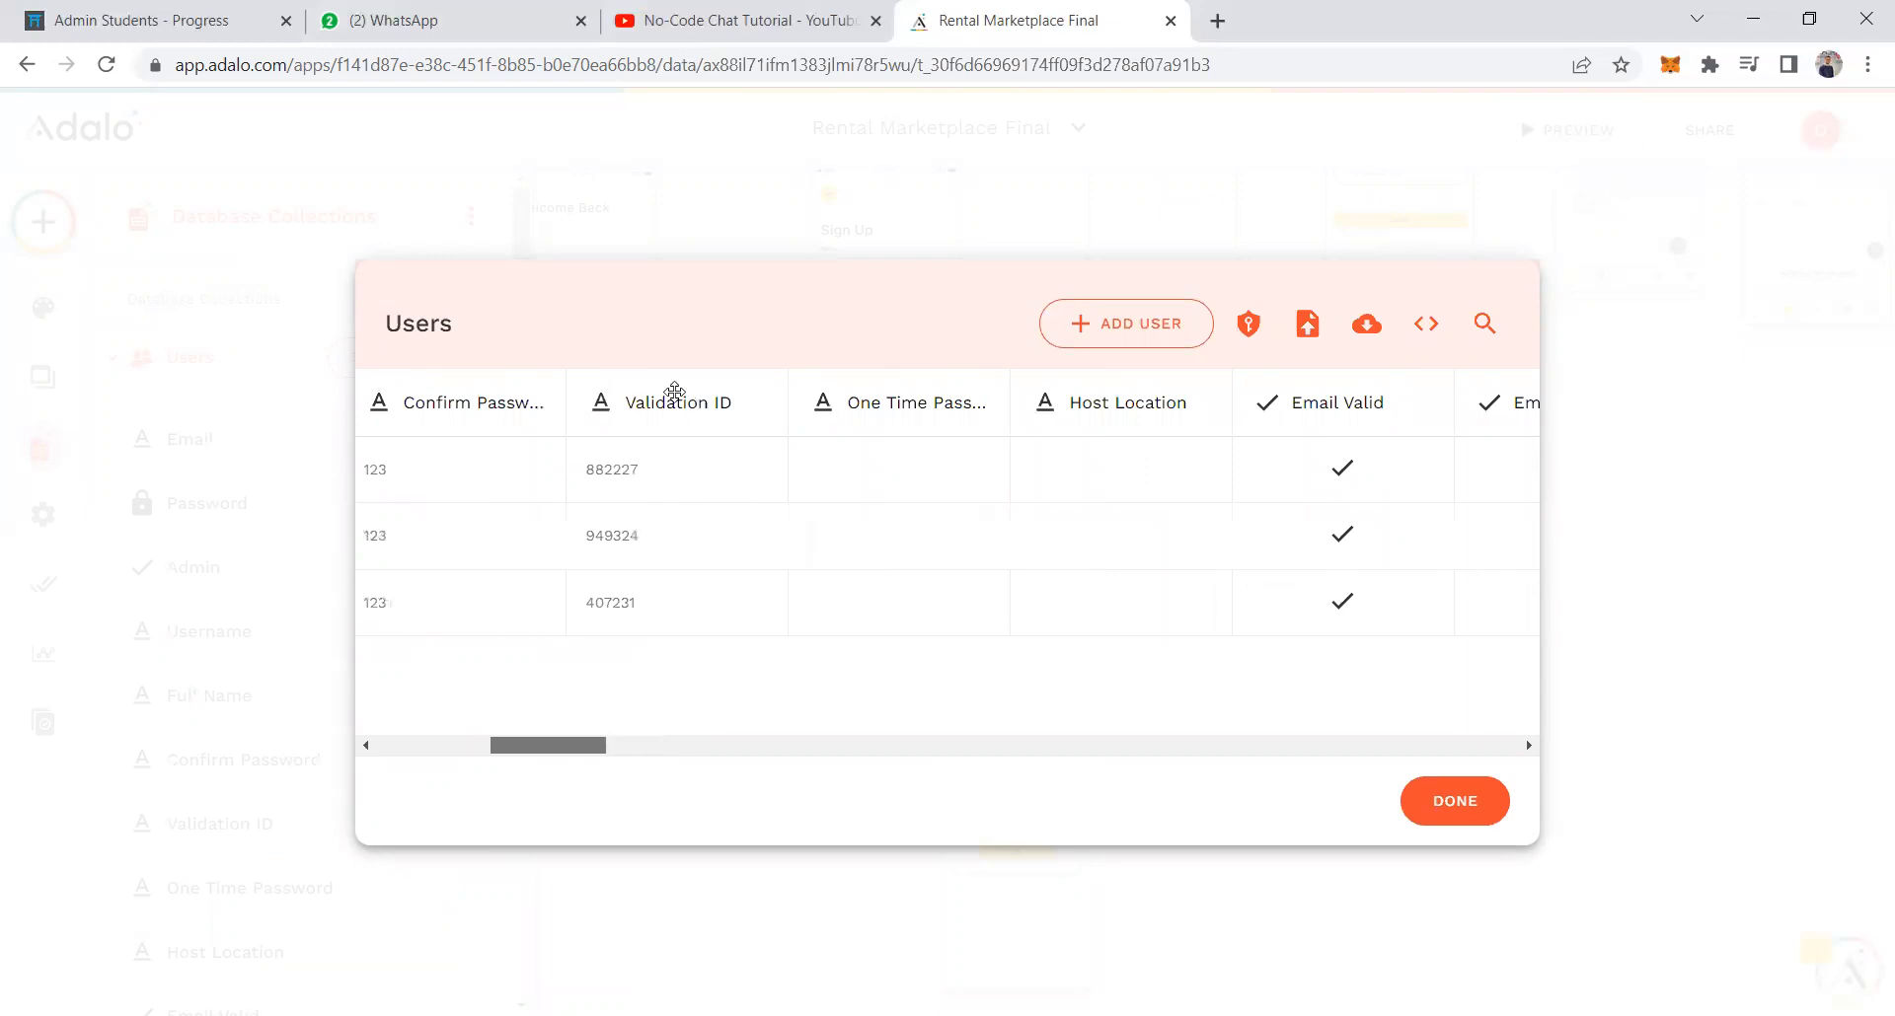
{"action": "scroll", "coordinate": [719, 605], "scroll_direction": "left", "scroll_amount": 1}
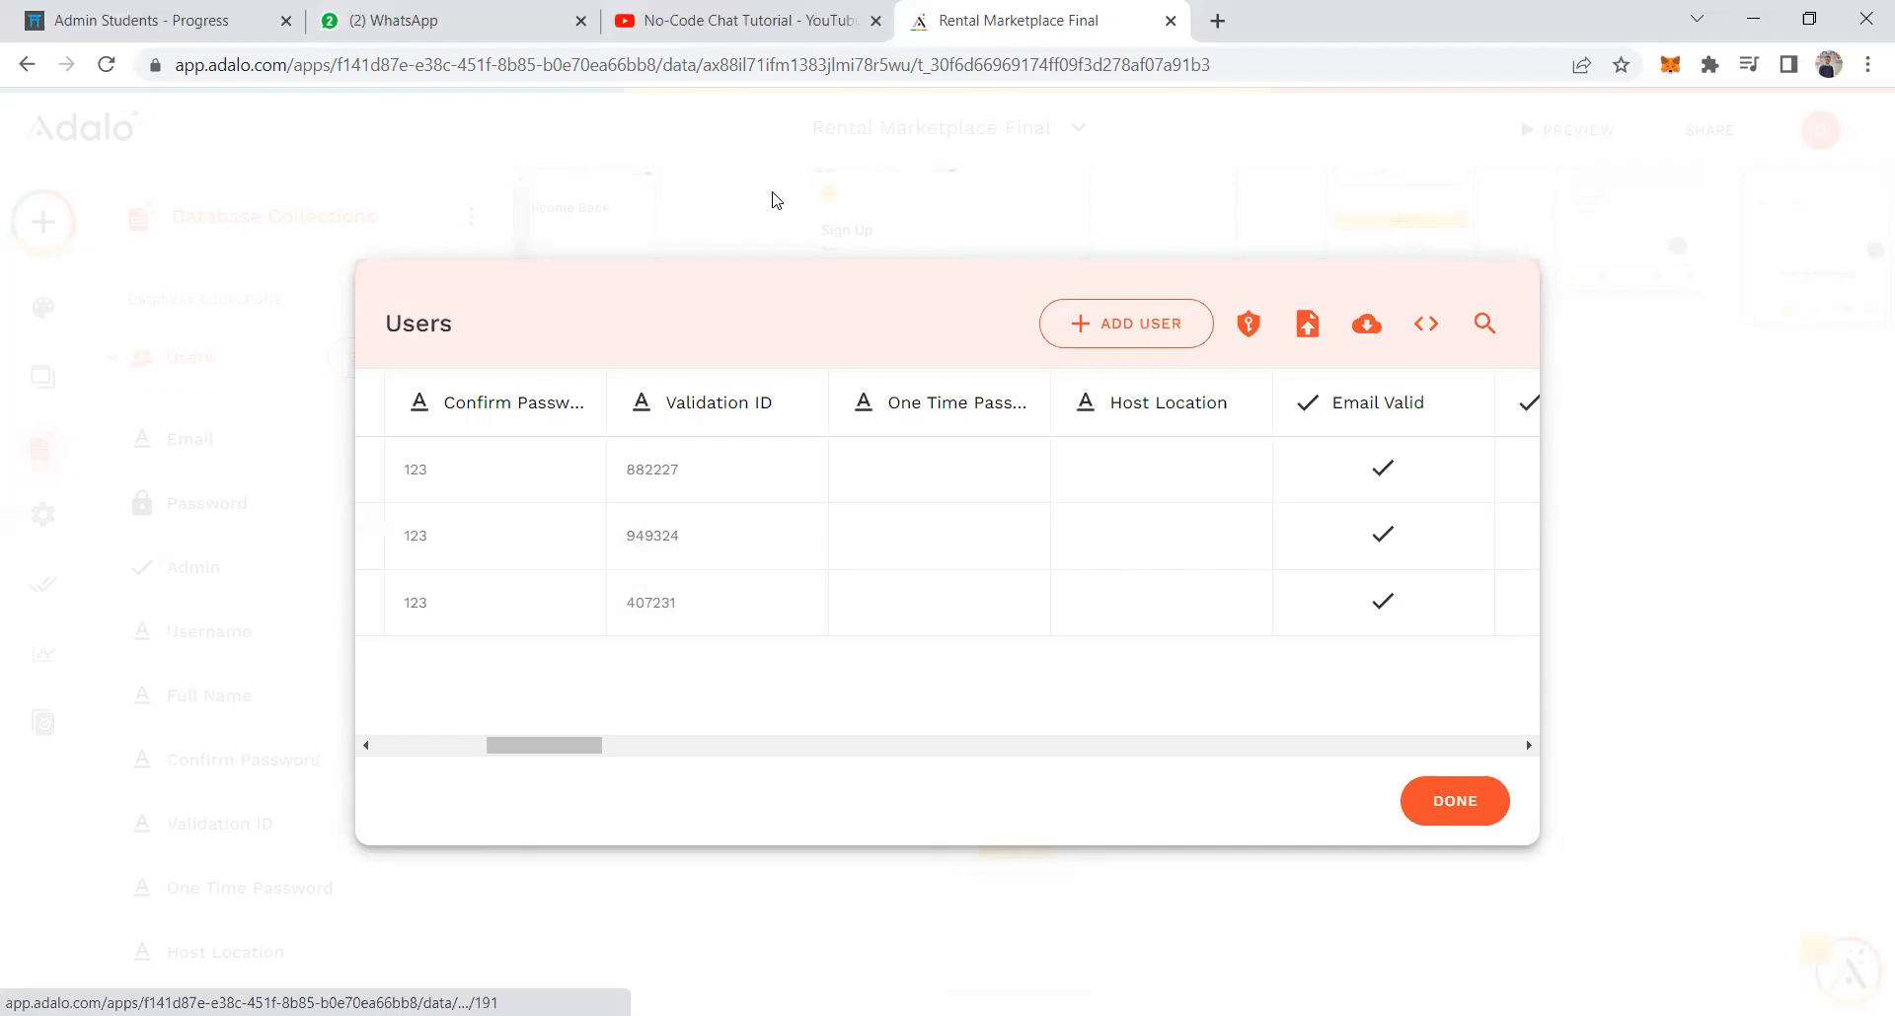
{"action": "key", "text": "Escape"}
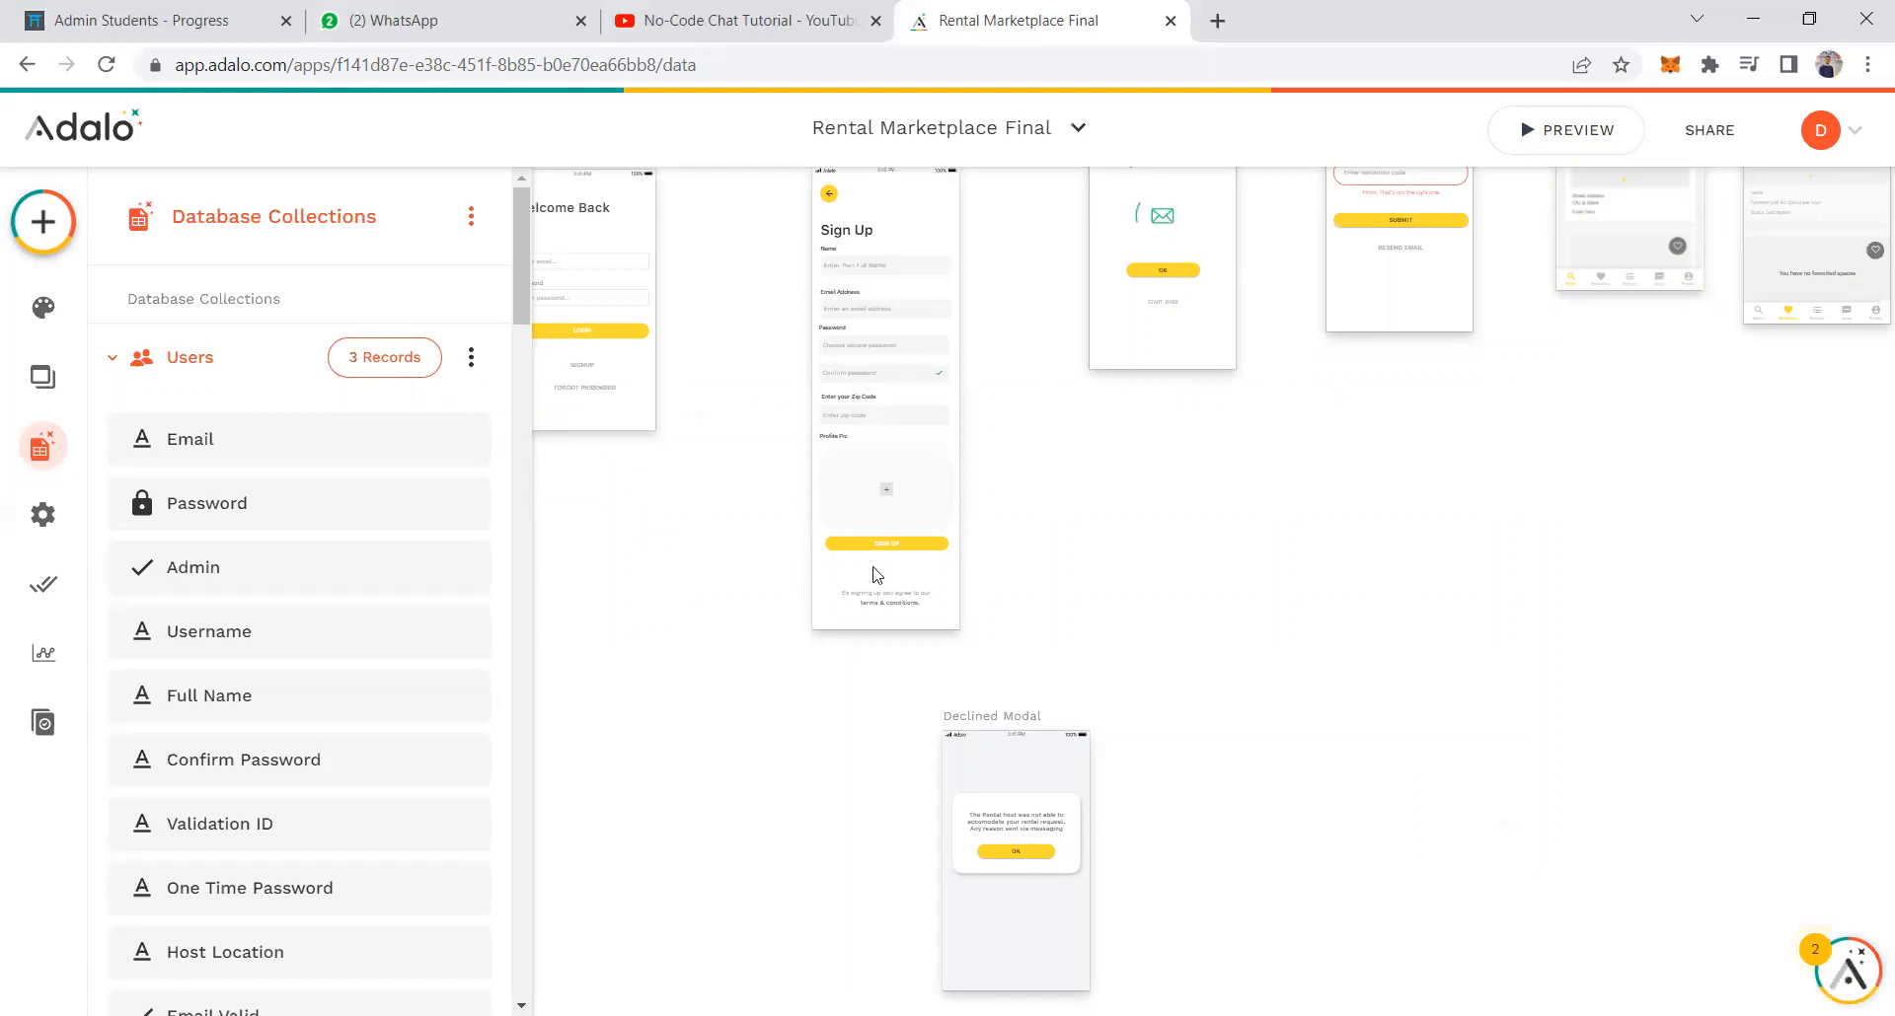
Review the remaining fields of the sign-up button's Update User action through to the link action, and finish the update settings.
{"action": "left_click", "coordinate": [898, 548]}
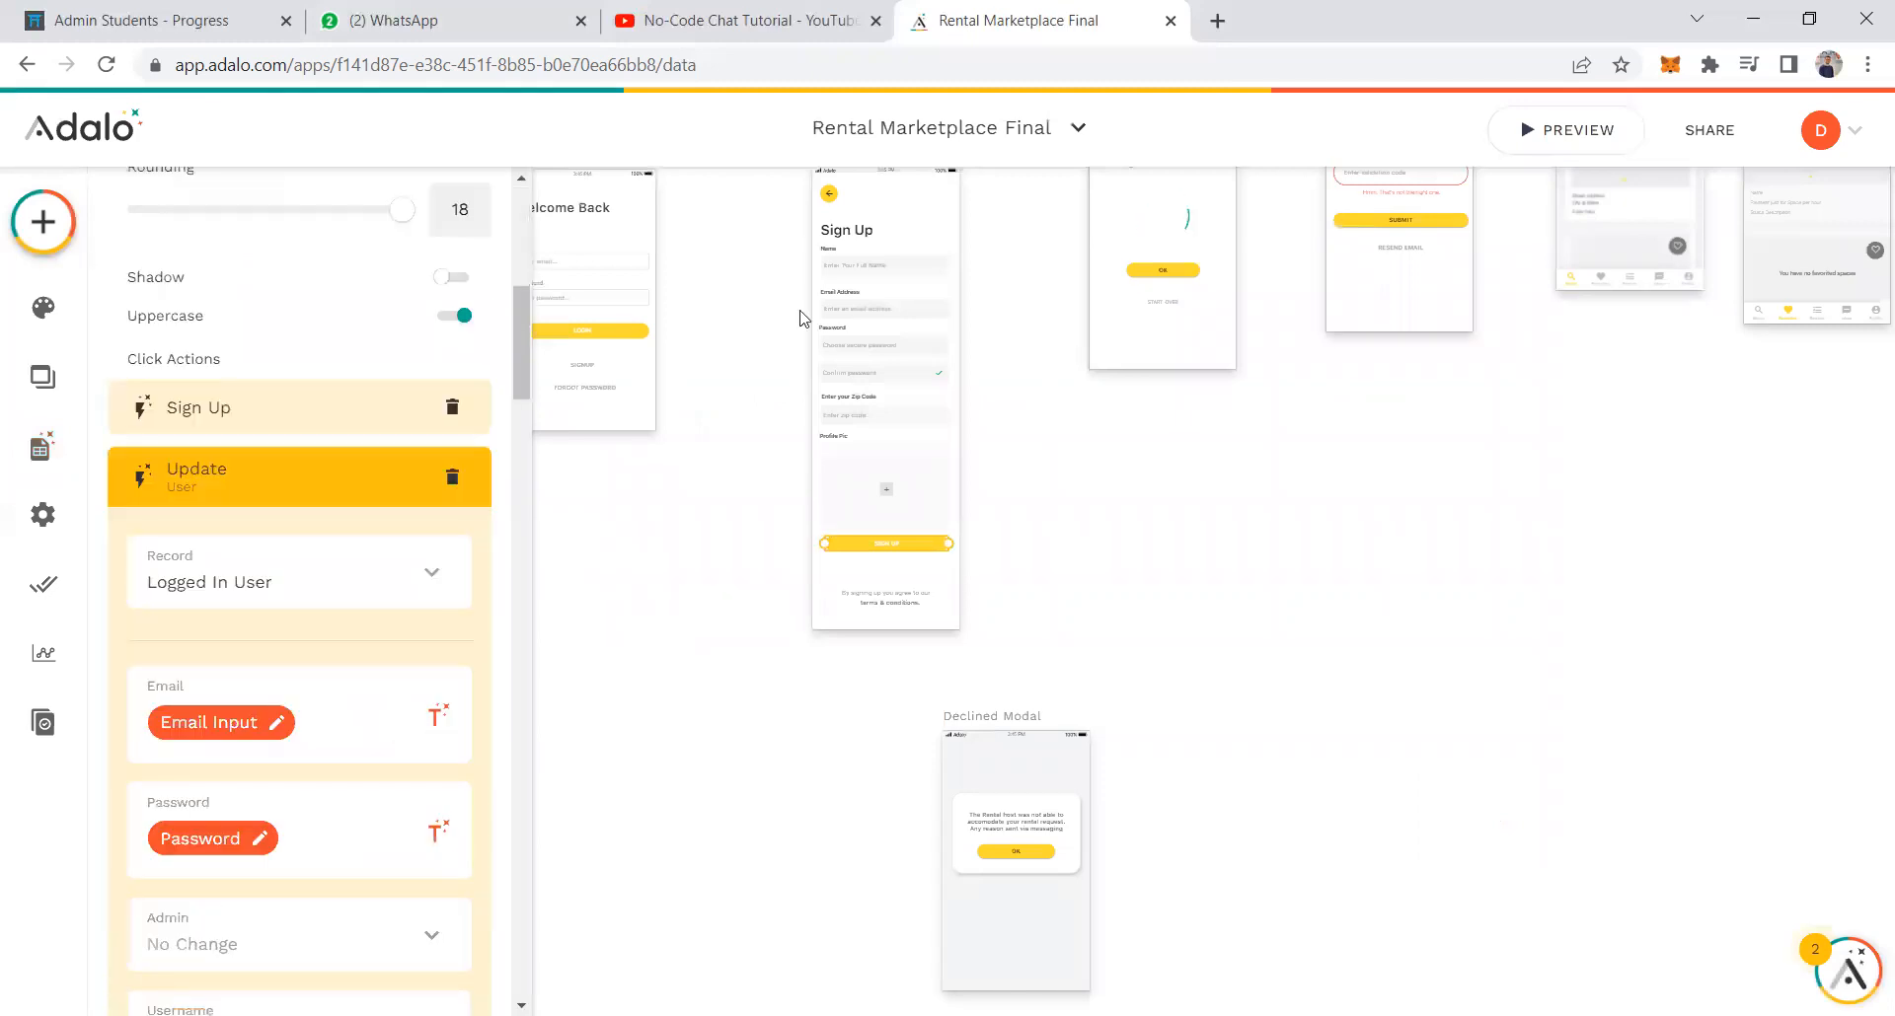
{"action": "scroll", "coordinate": [364, 600], "scroll_direction": "down", "scroll_amount": 5}
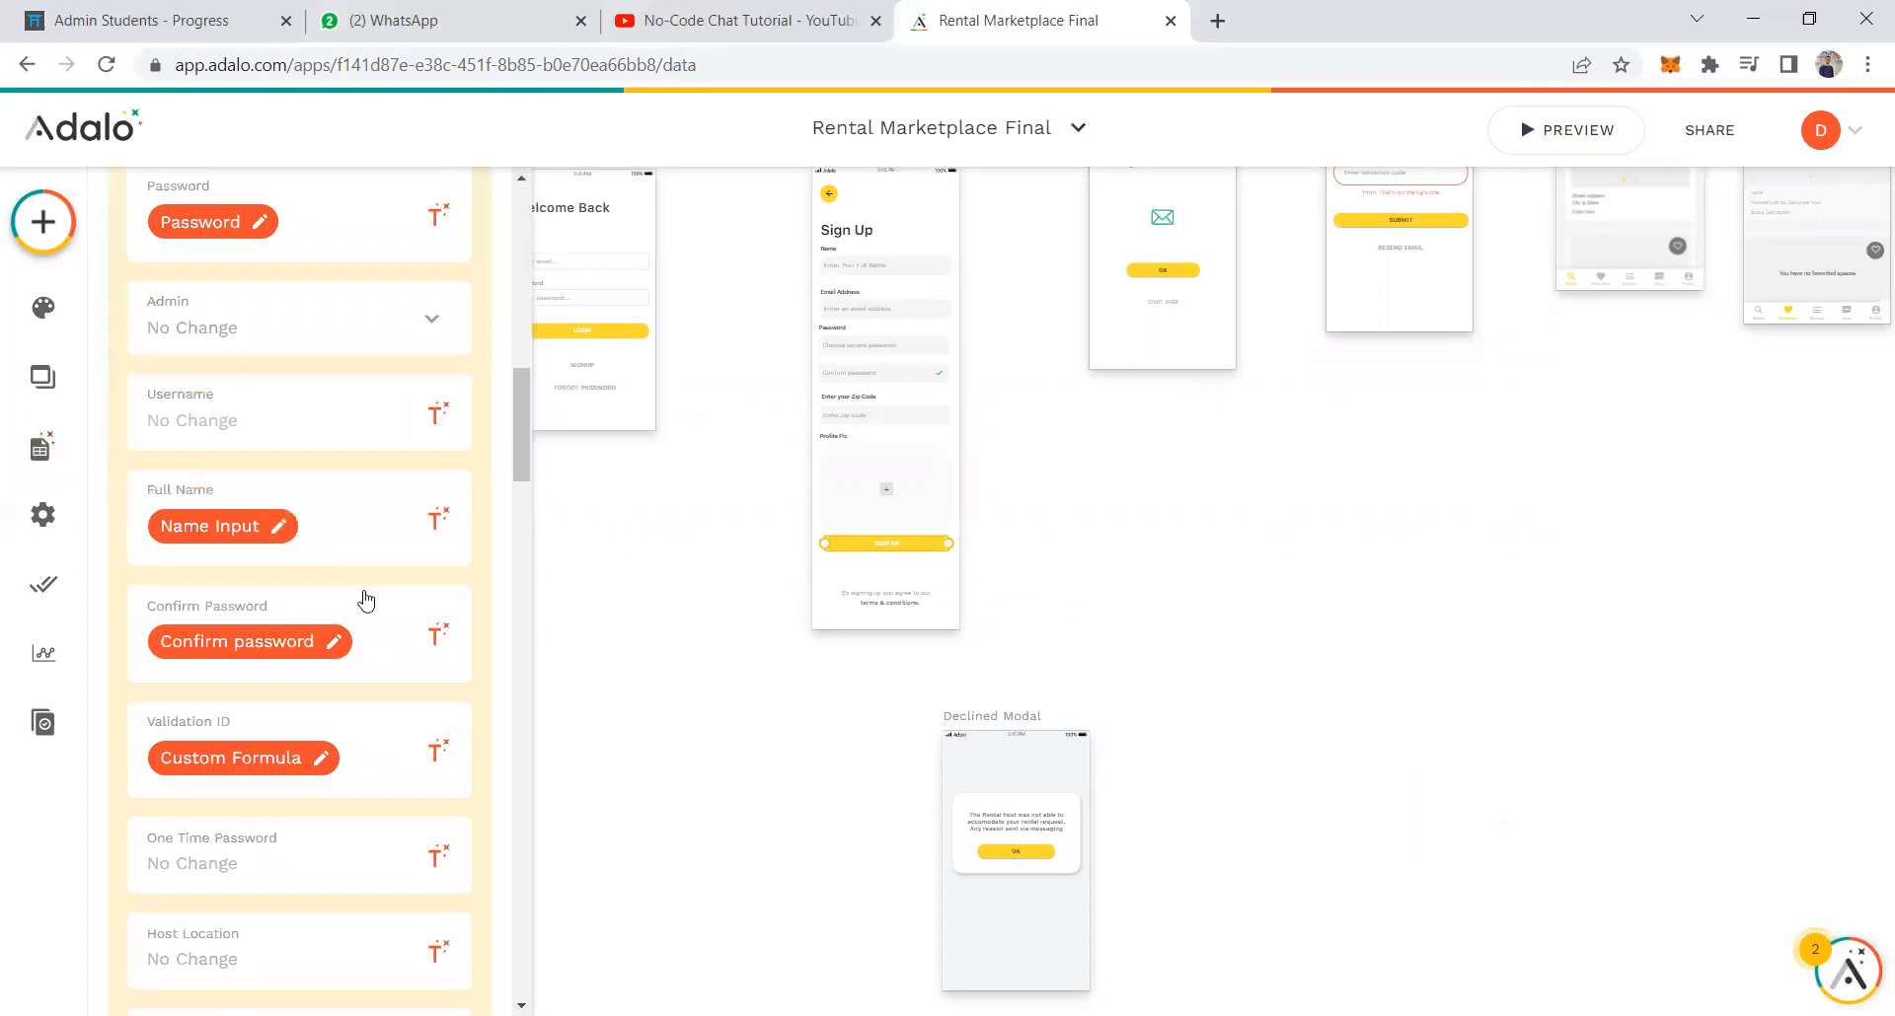
{"action": "scroll", "coordinate": [373, 608], "scroll_direction": "down", "scroll_amount": 5}
{"action": "scroll", "coordinate": [372, 610], "scroll_direction": "down", "scroll_amount": 10}
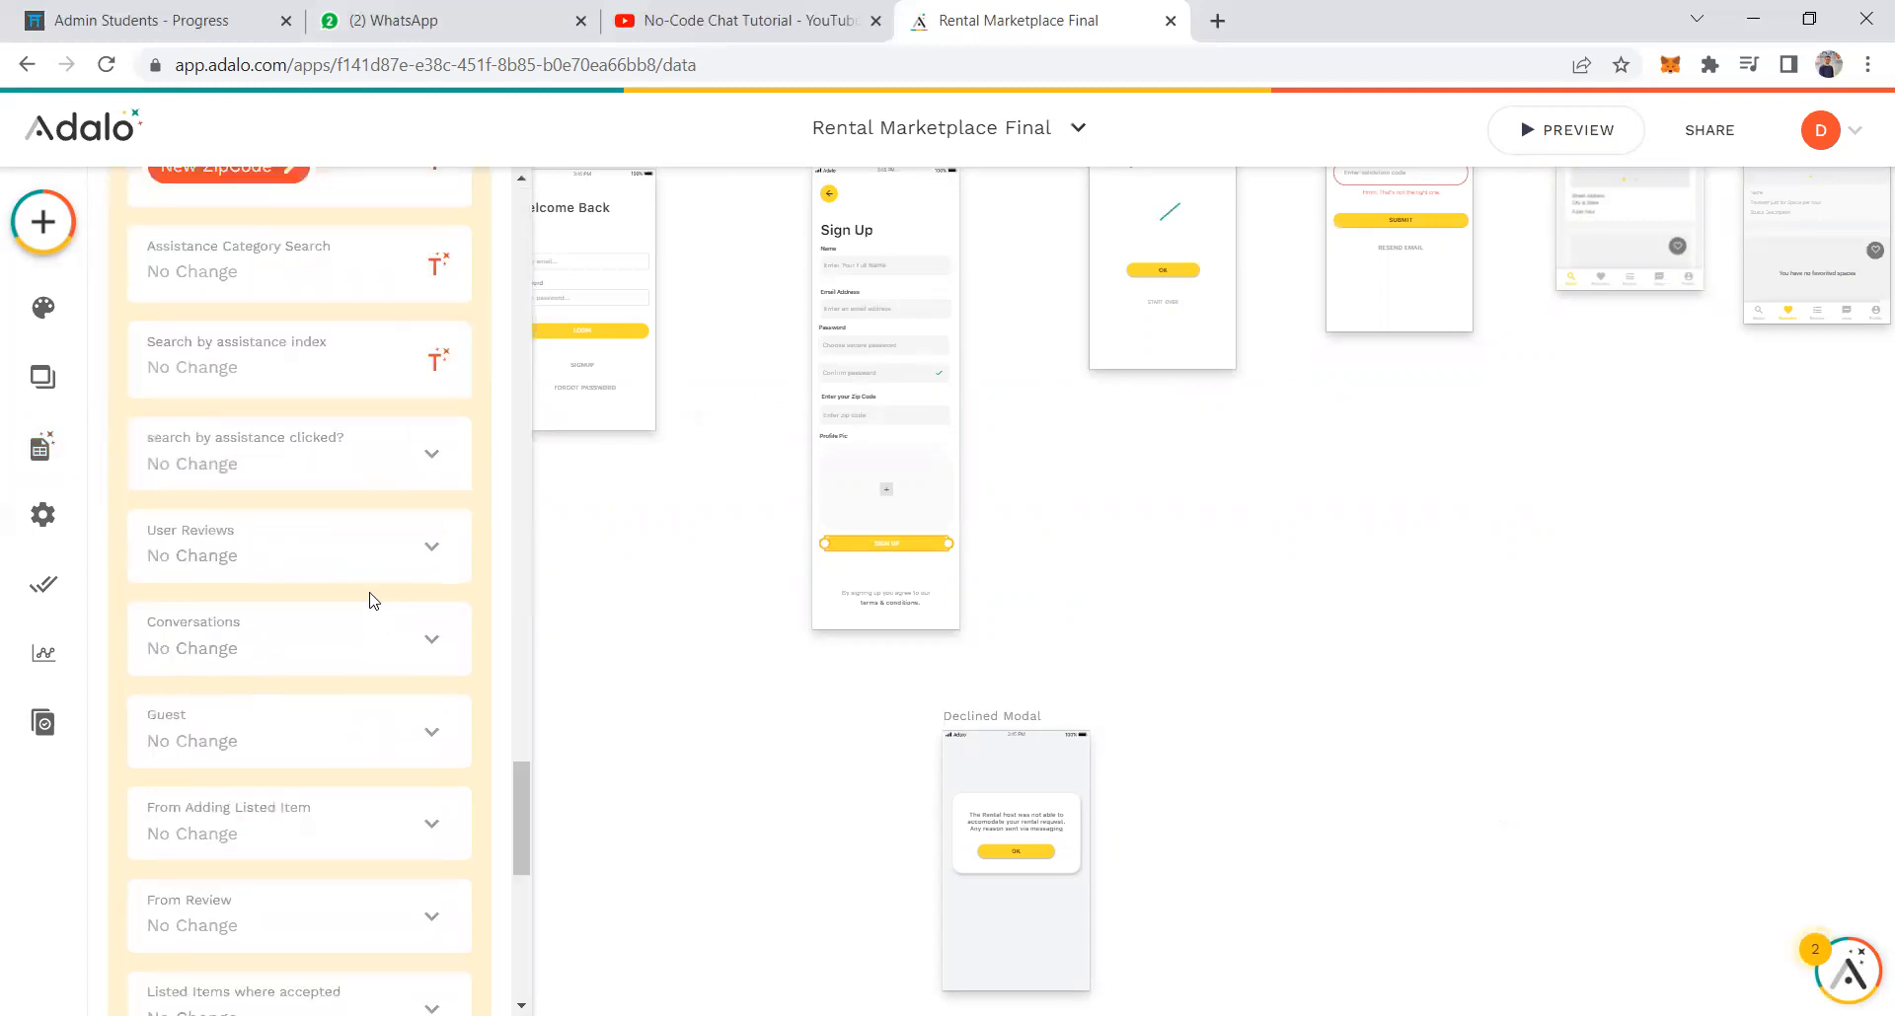
{"action": "scroll", "coordinate": [367, 619], "scroll_direction": "down", "scroll_amount": 10}
{"action": "scroll", "coordinate": [444, 785], "scroll_direction": "down", "scroll_amount": 1}
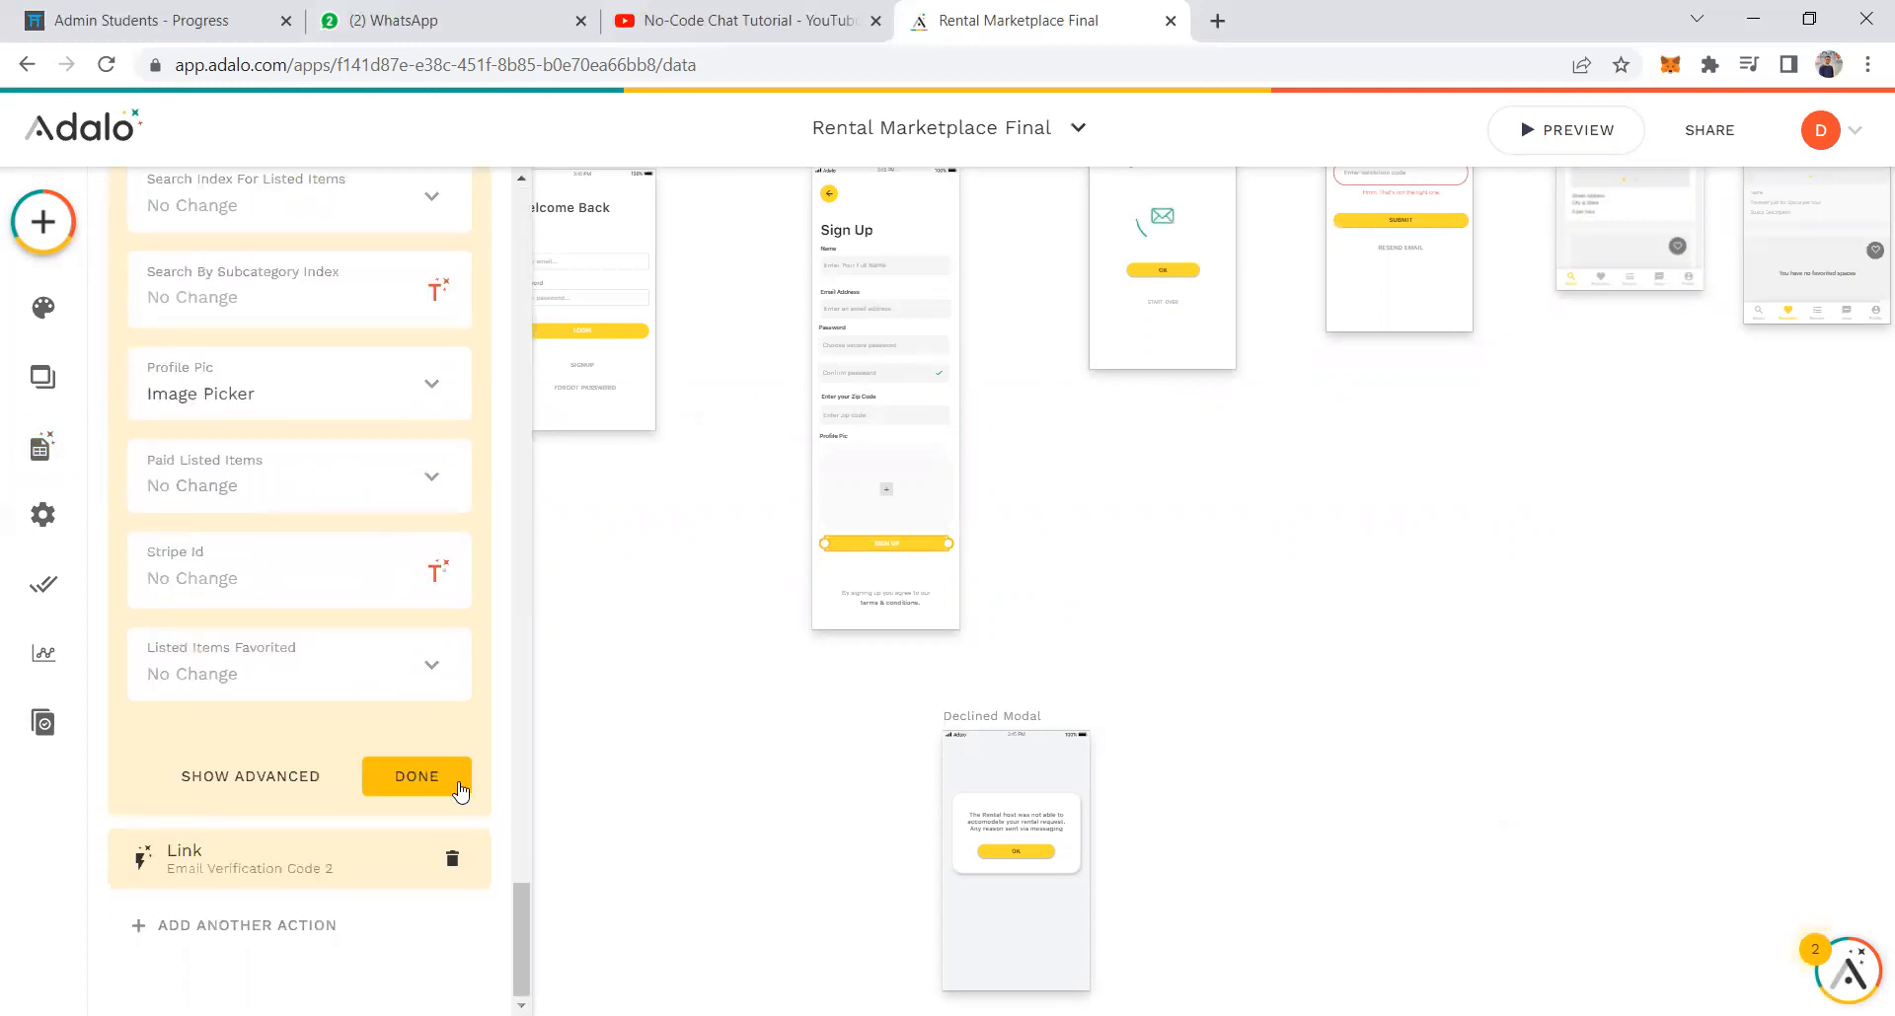
{"action": "left_click", "coordinate": [461, 777]}
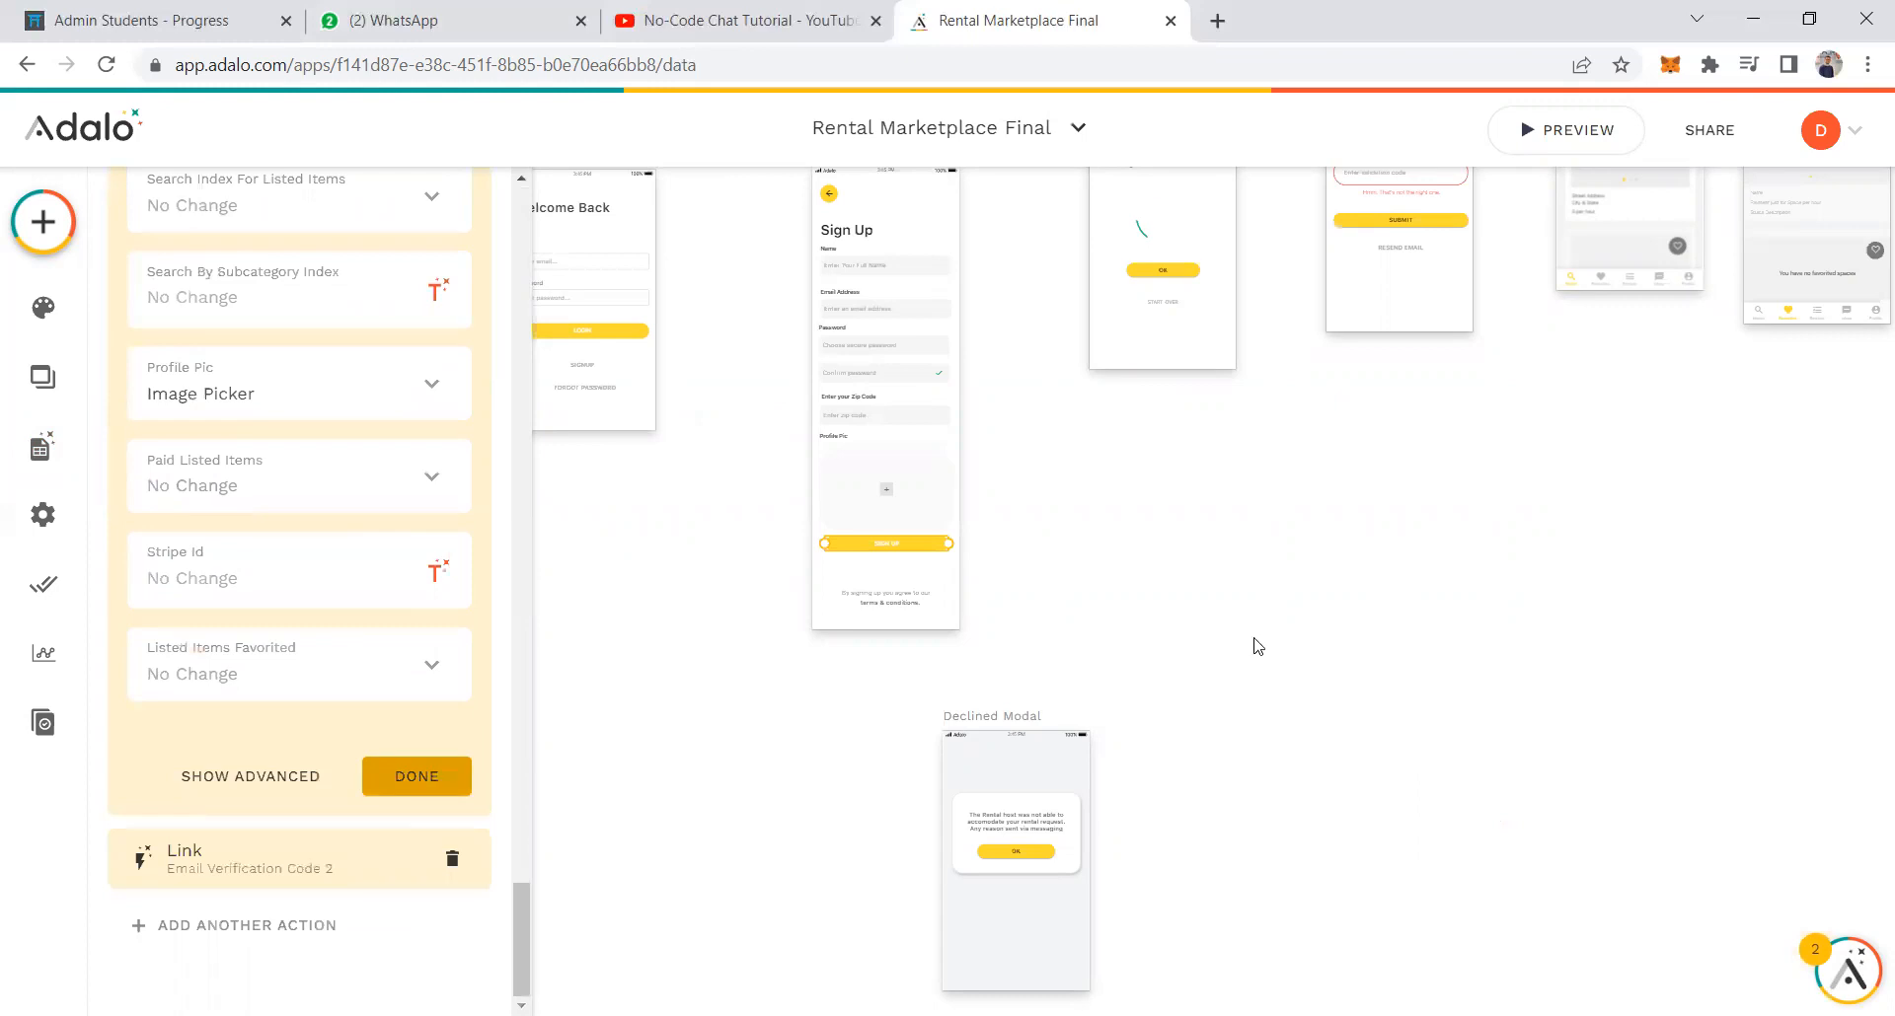
Open the OTP Rental Marketplace custom action of the OK button on the Email Verification Code 2 screen.
{"action": "left_click", "coordinate": [1202, 624]}
{"action": "scroll", "coordinate": [1430, 474], "scroll_direction": "up", "scroll_amount": 2}
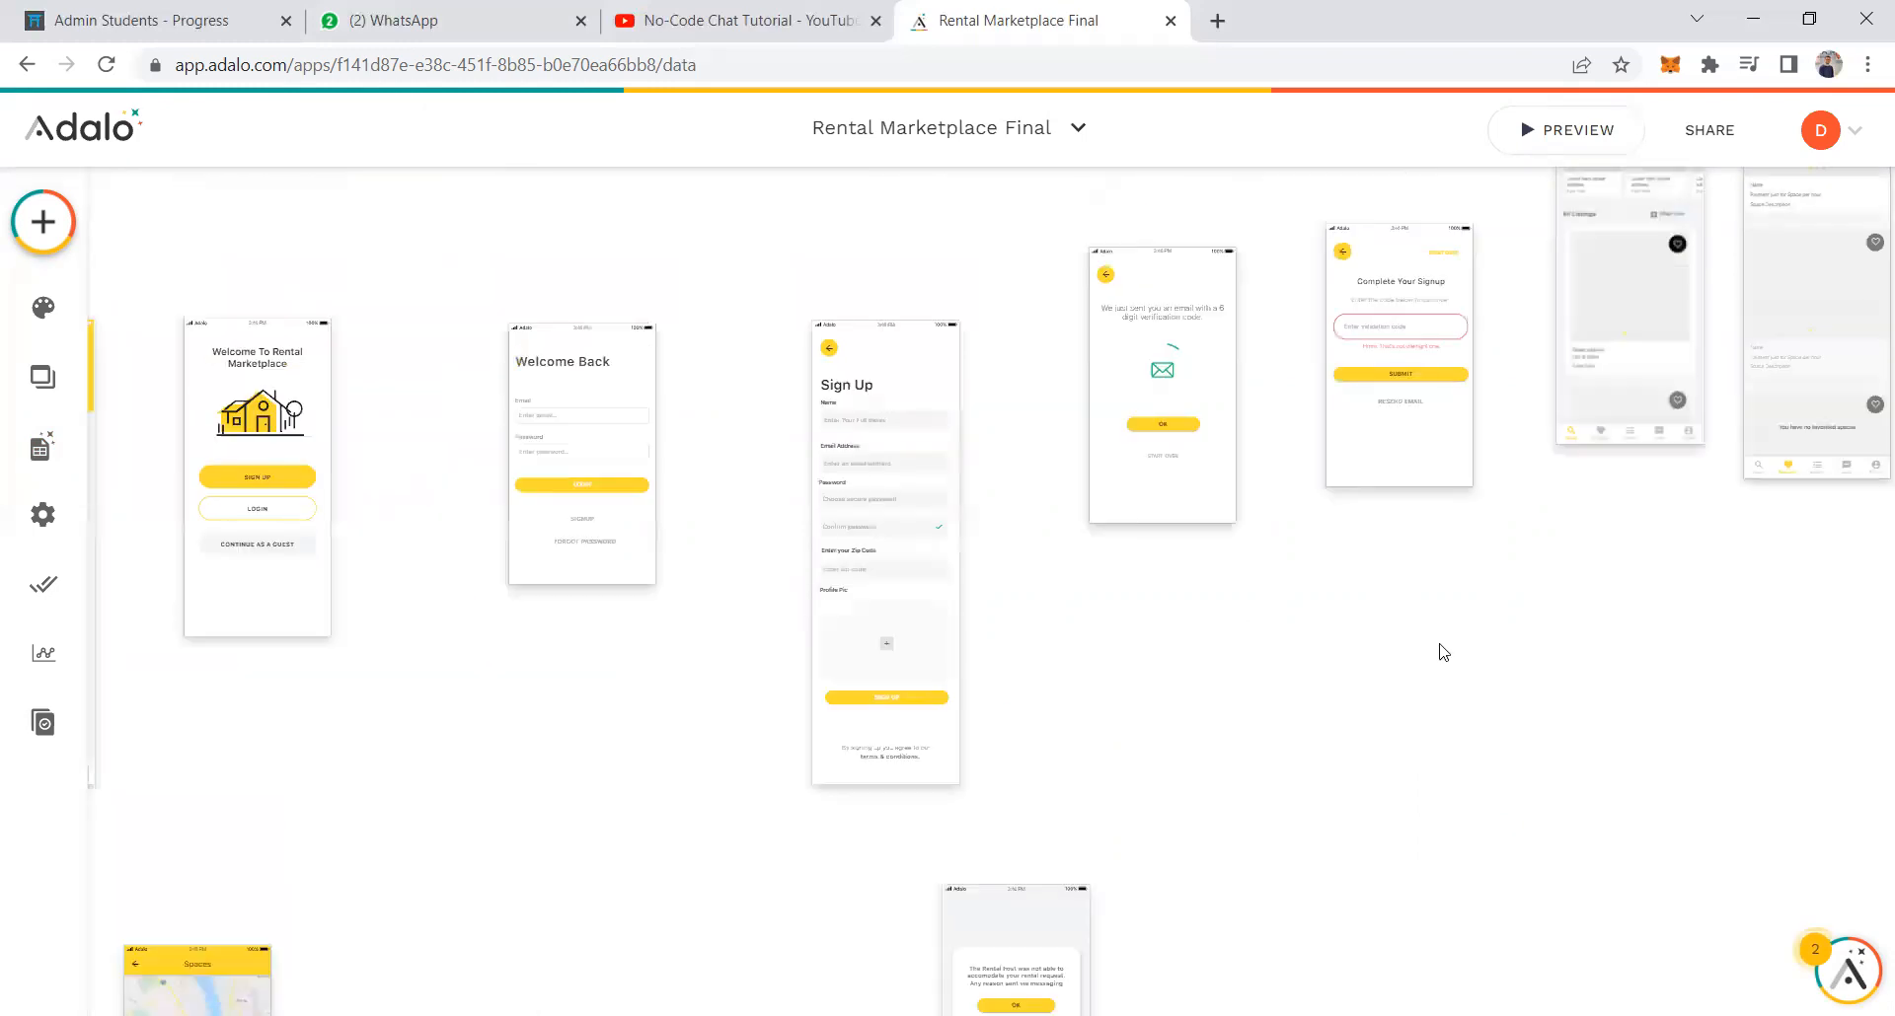
{"action": "scroll", "coordinate": [1332, 708], "scroll_direction": "up", "scroll_amount": 2}
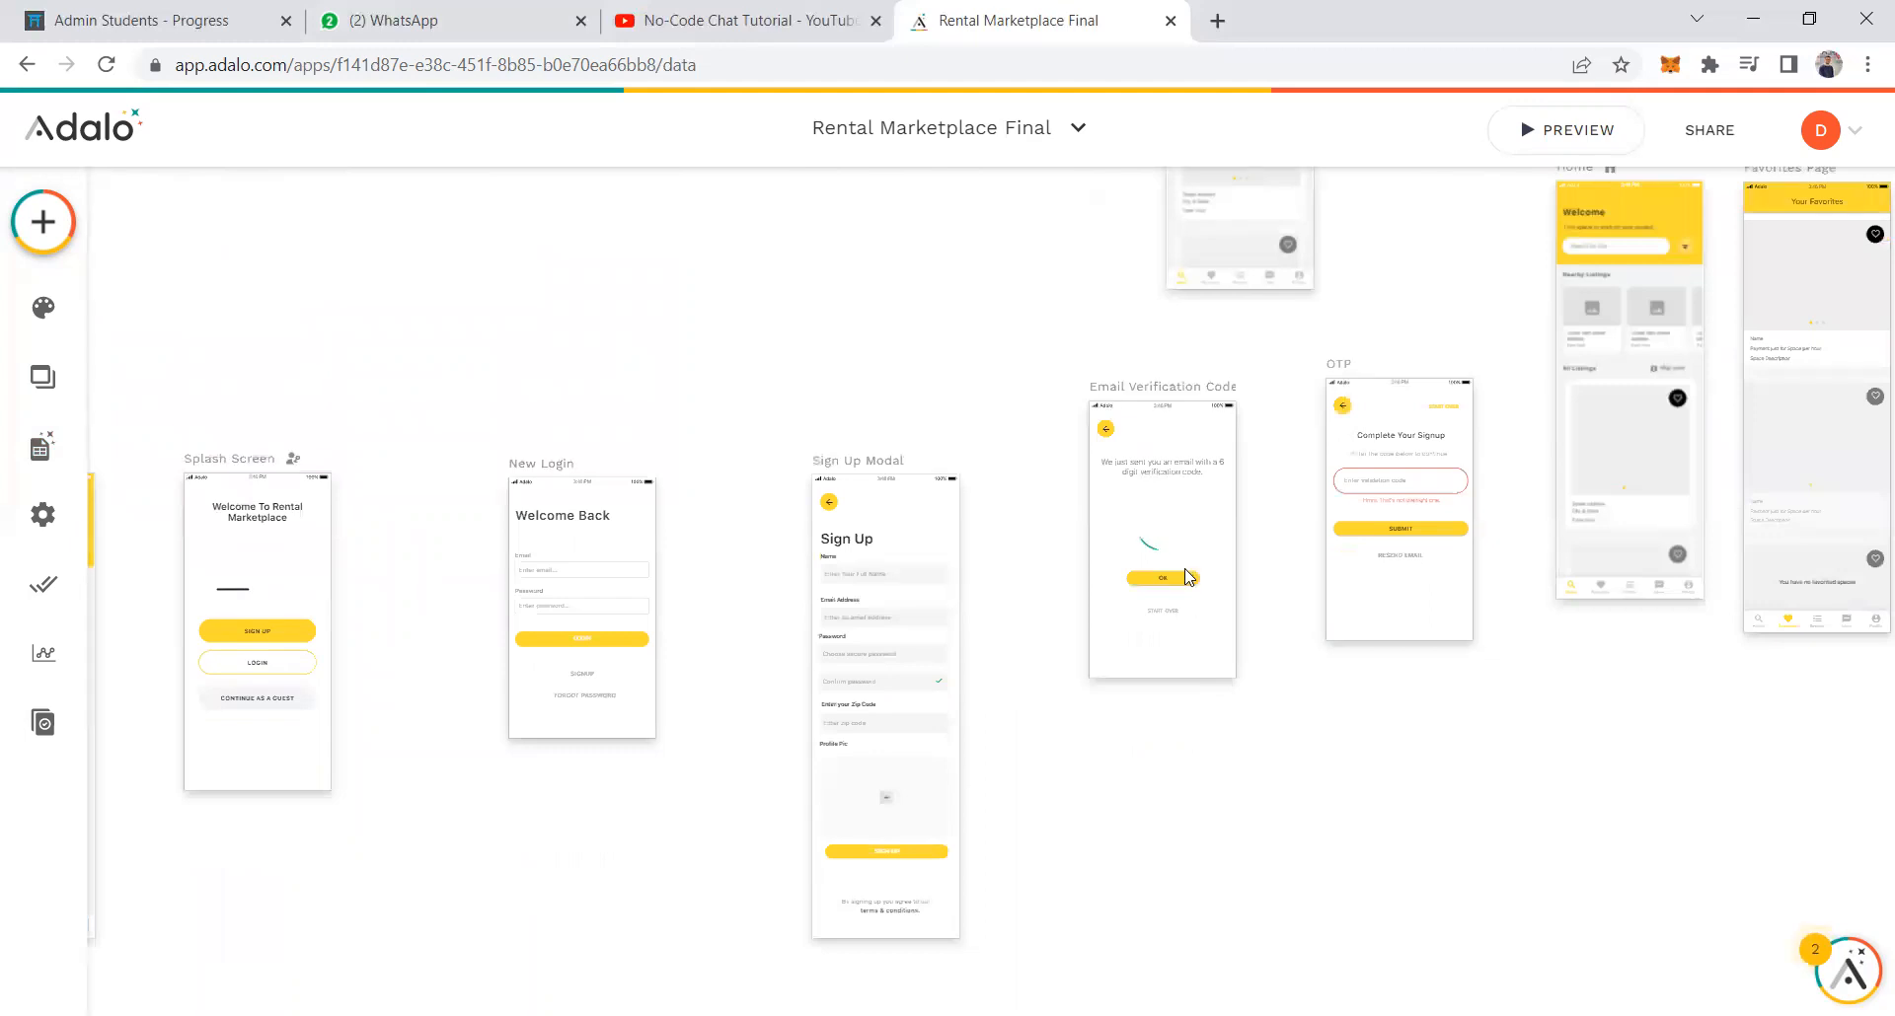
{"action": "scroll", "coordinate": [1184, 574], "scroll_direction": "up", "scroll_amount": 3}
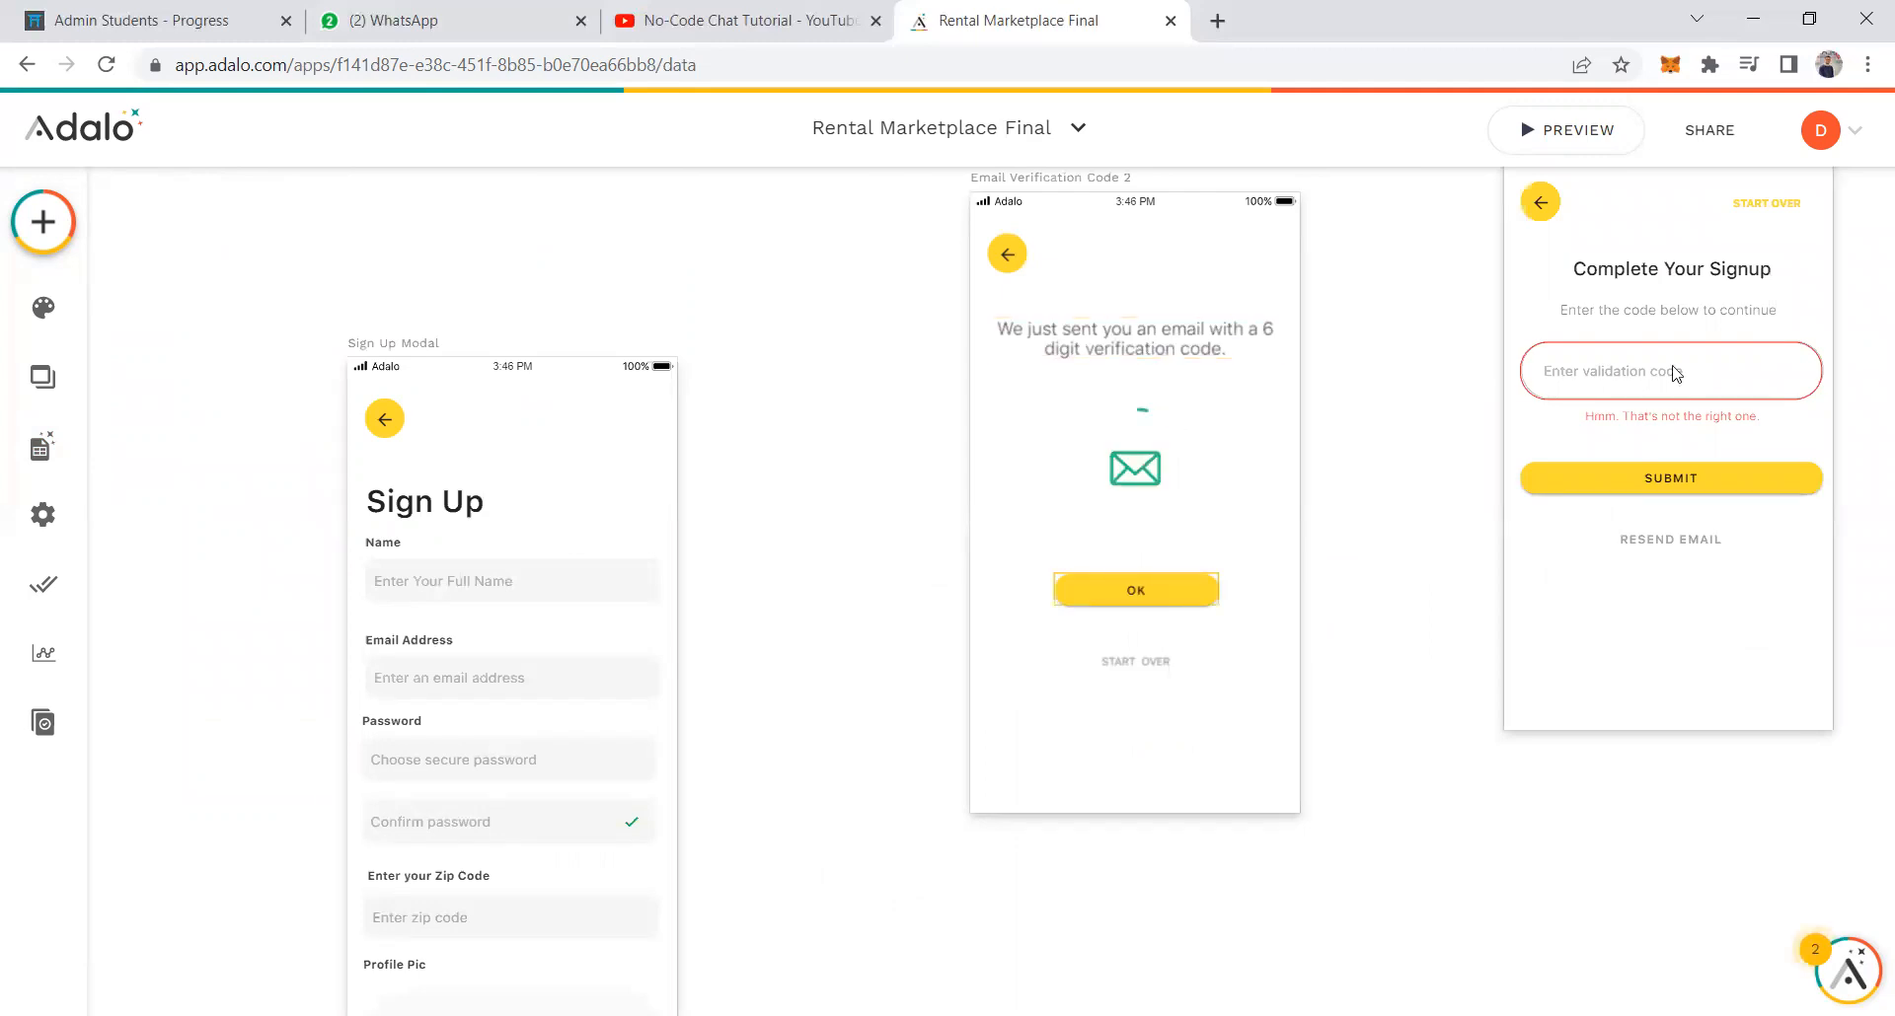
{"action": "left_click", "coordinate": [1135, 590]}
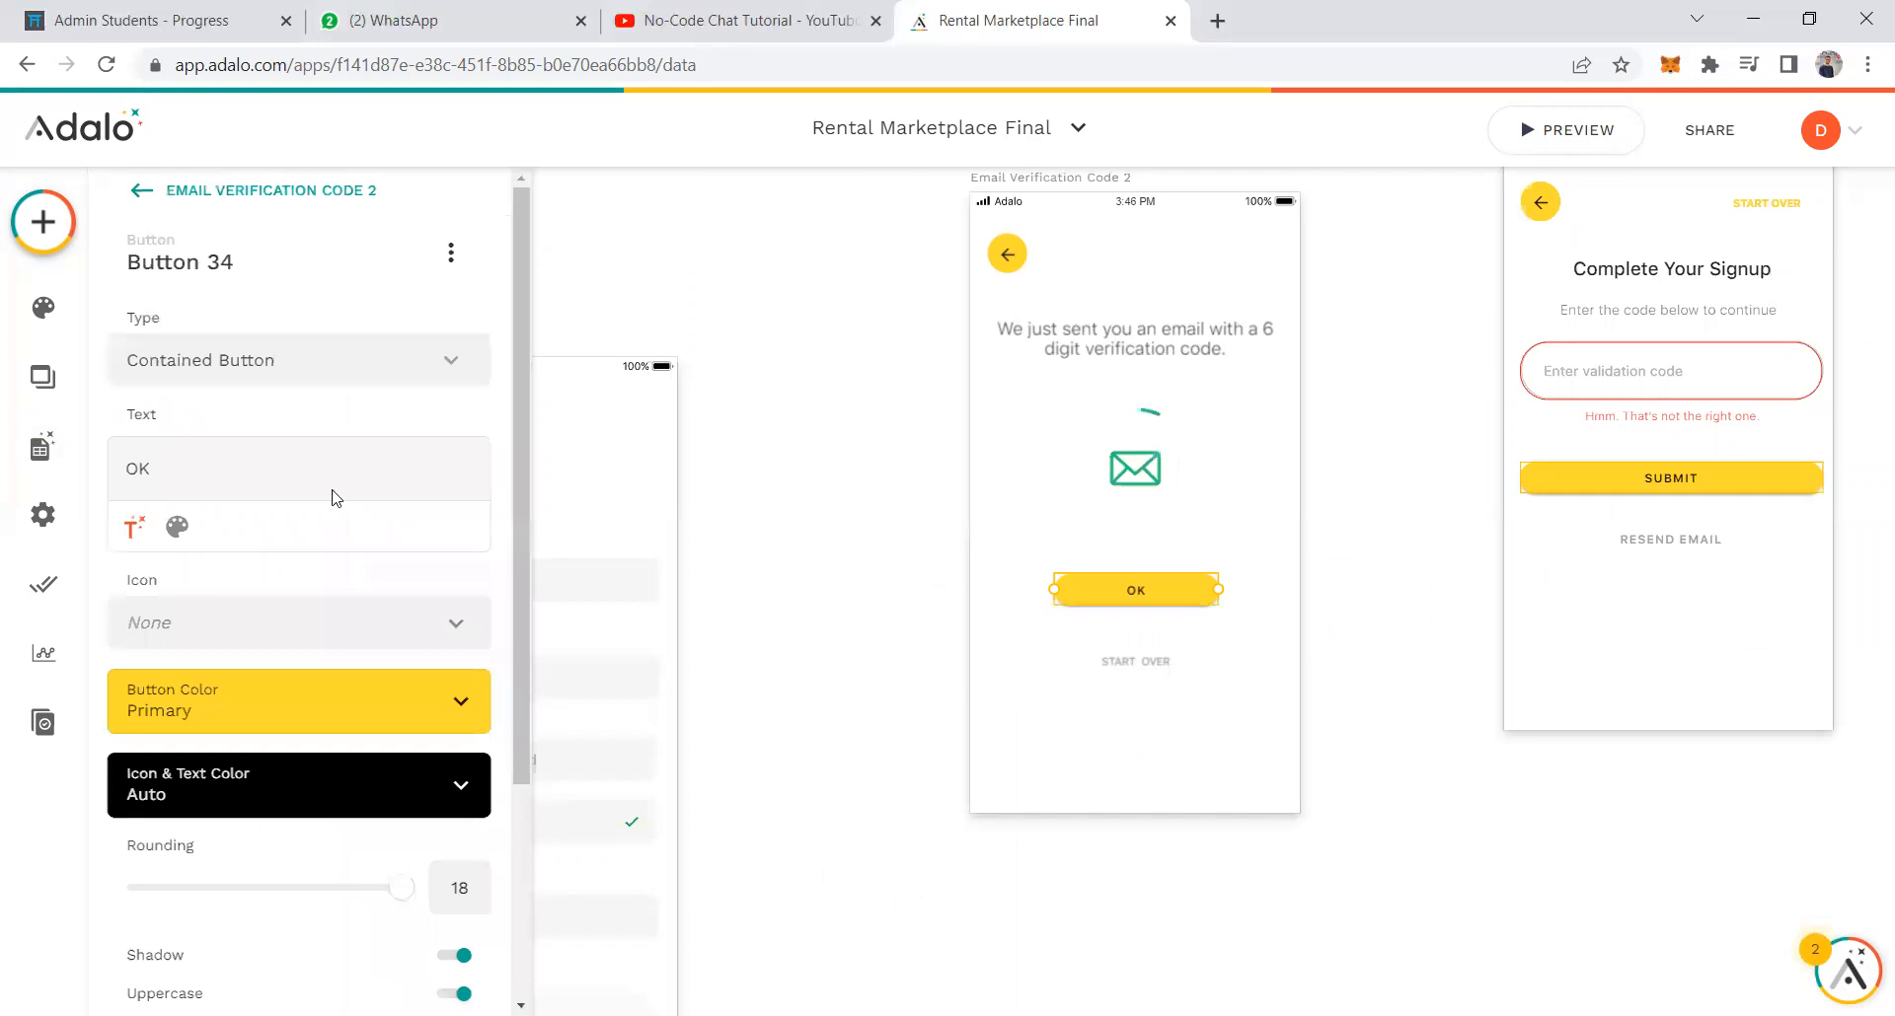
{"action": "scroll", "coordinate": [390, 456], "scroll_direction": "down", "scroll_amount": 3}
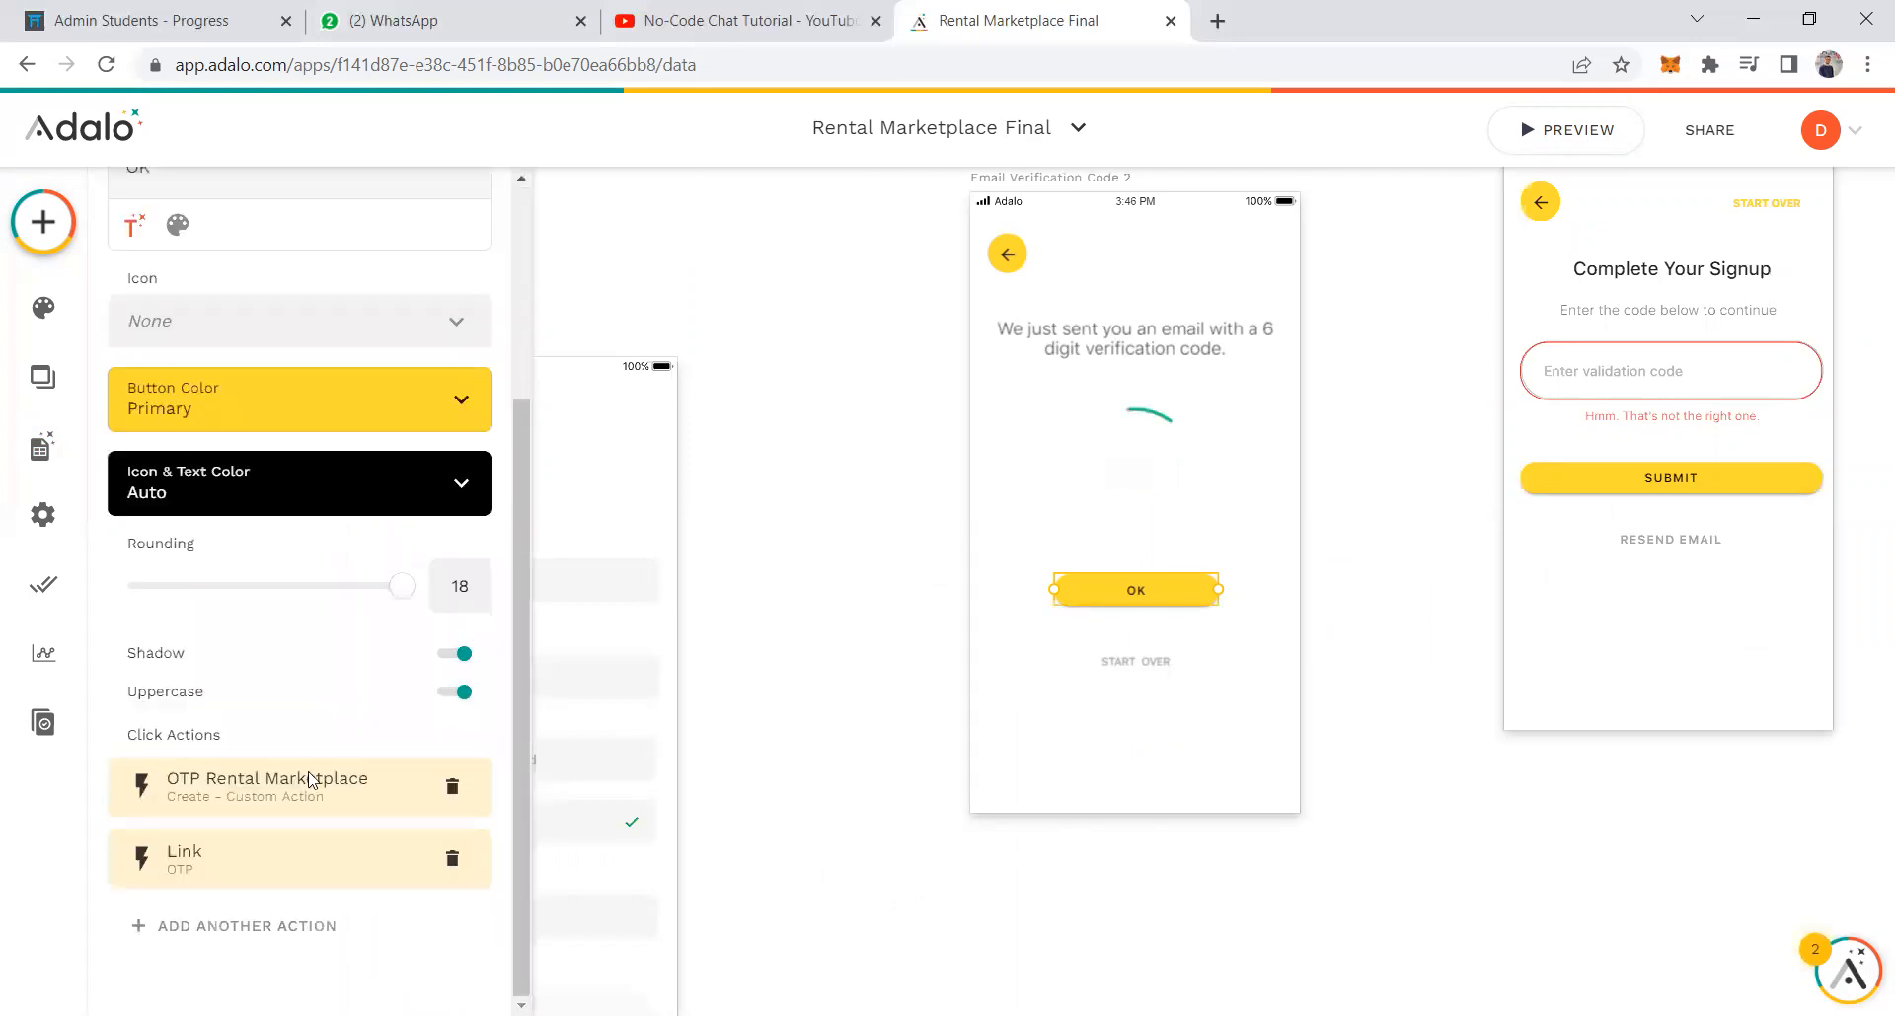
{"action": "left_click", "coordinate": [254, 795]}
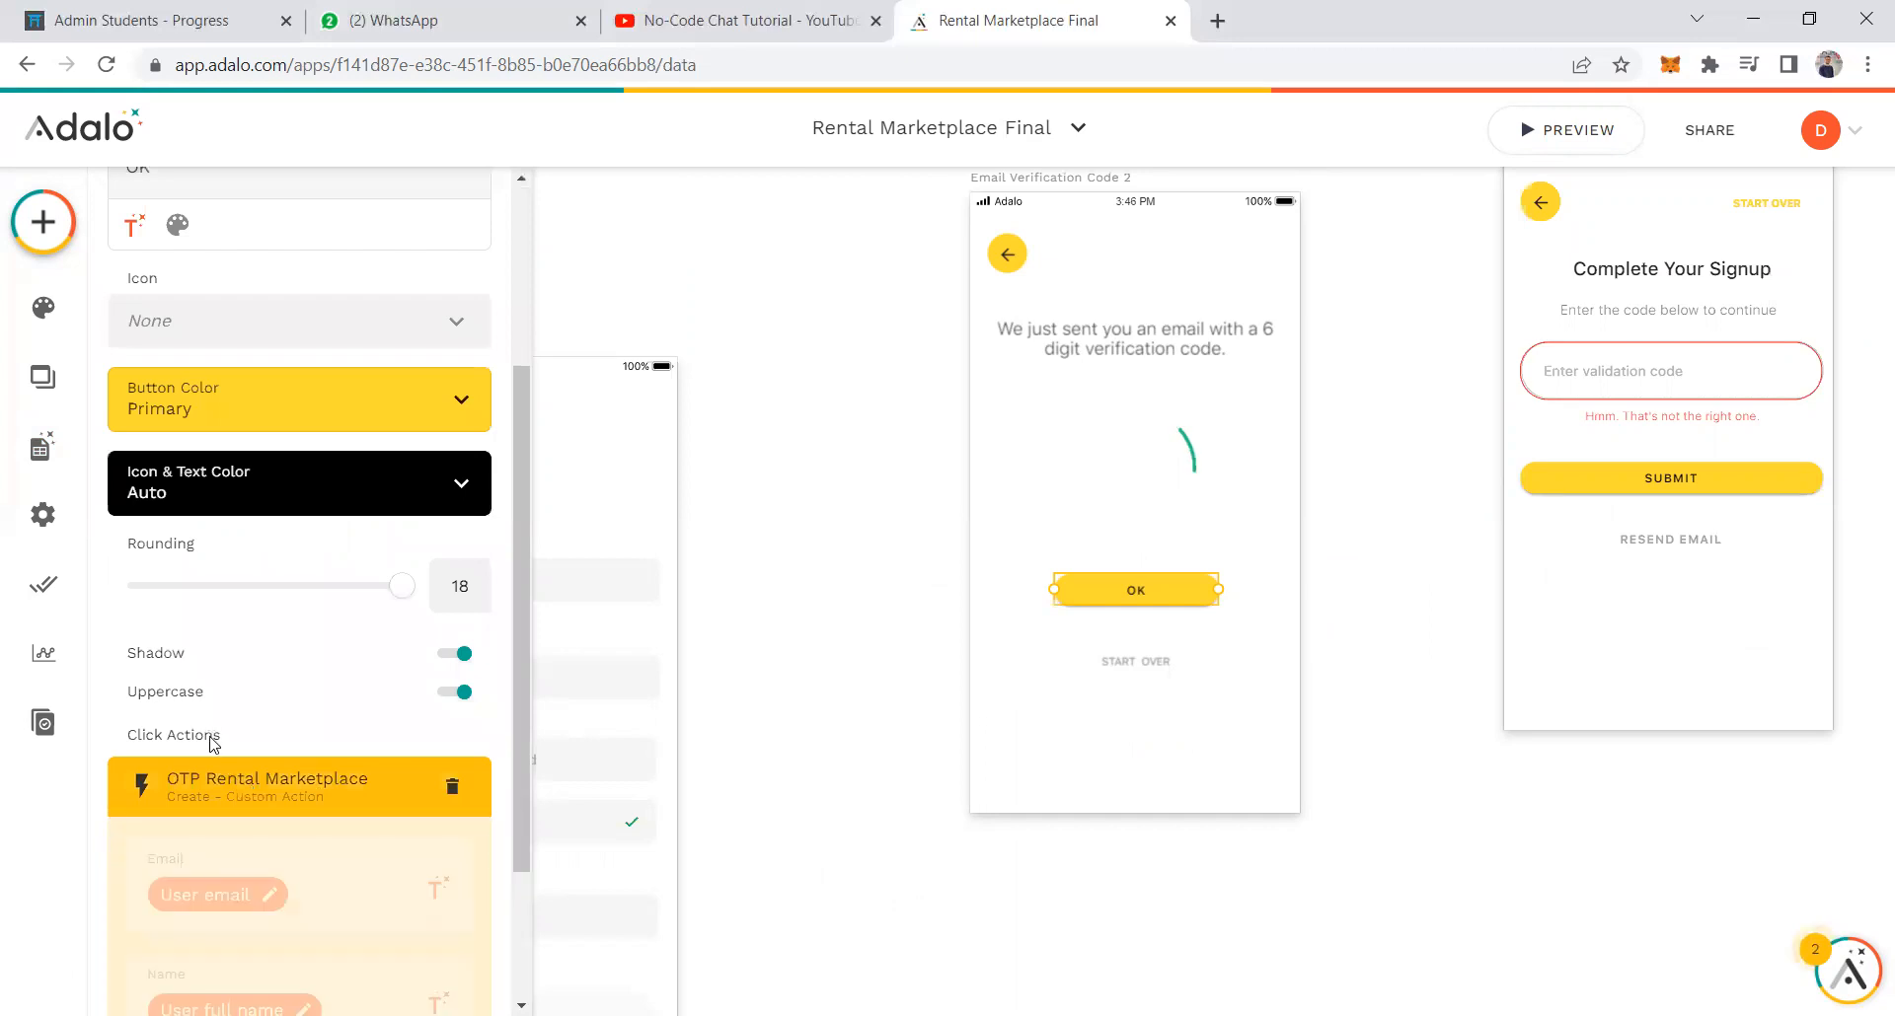
Review the Email, Name, Subject, Body and OTP fields of the OTP Rental Marketplace action.
{"action": "scroll", "coordinate": [212, 742], "scroll_direction": "down", "scroll_amount": 3}
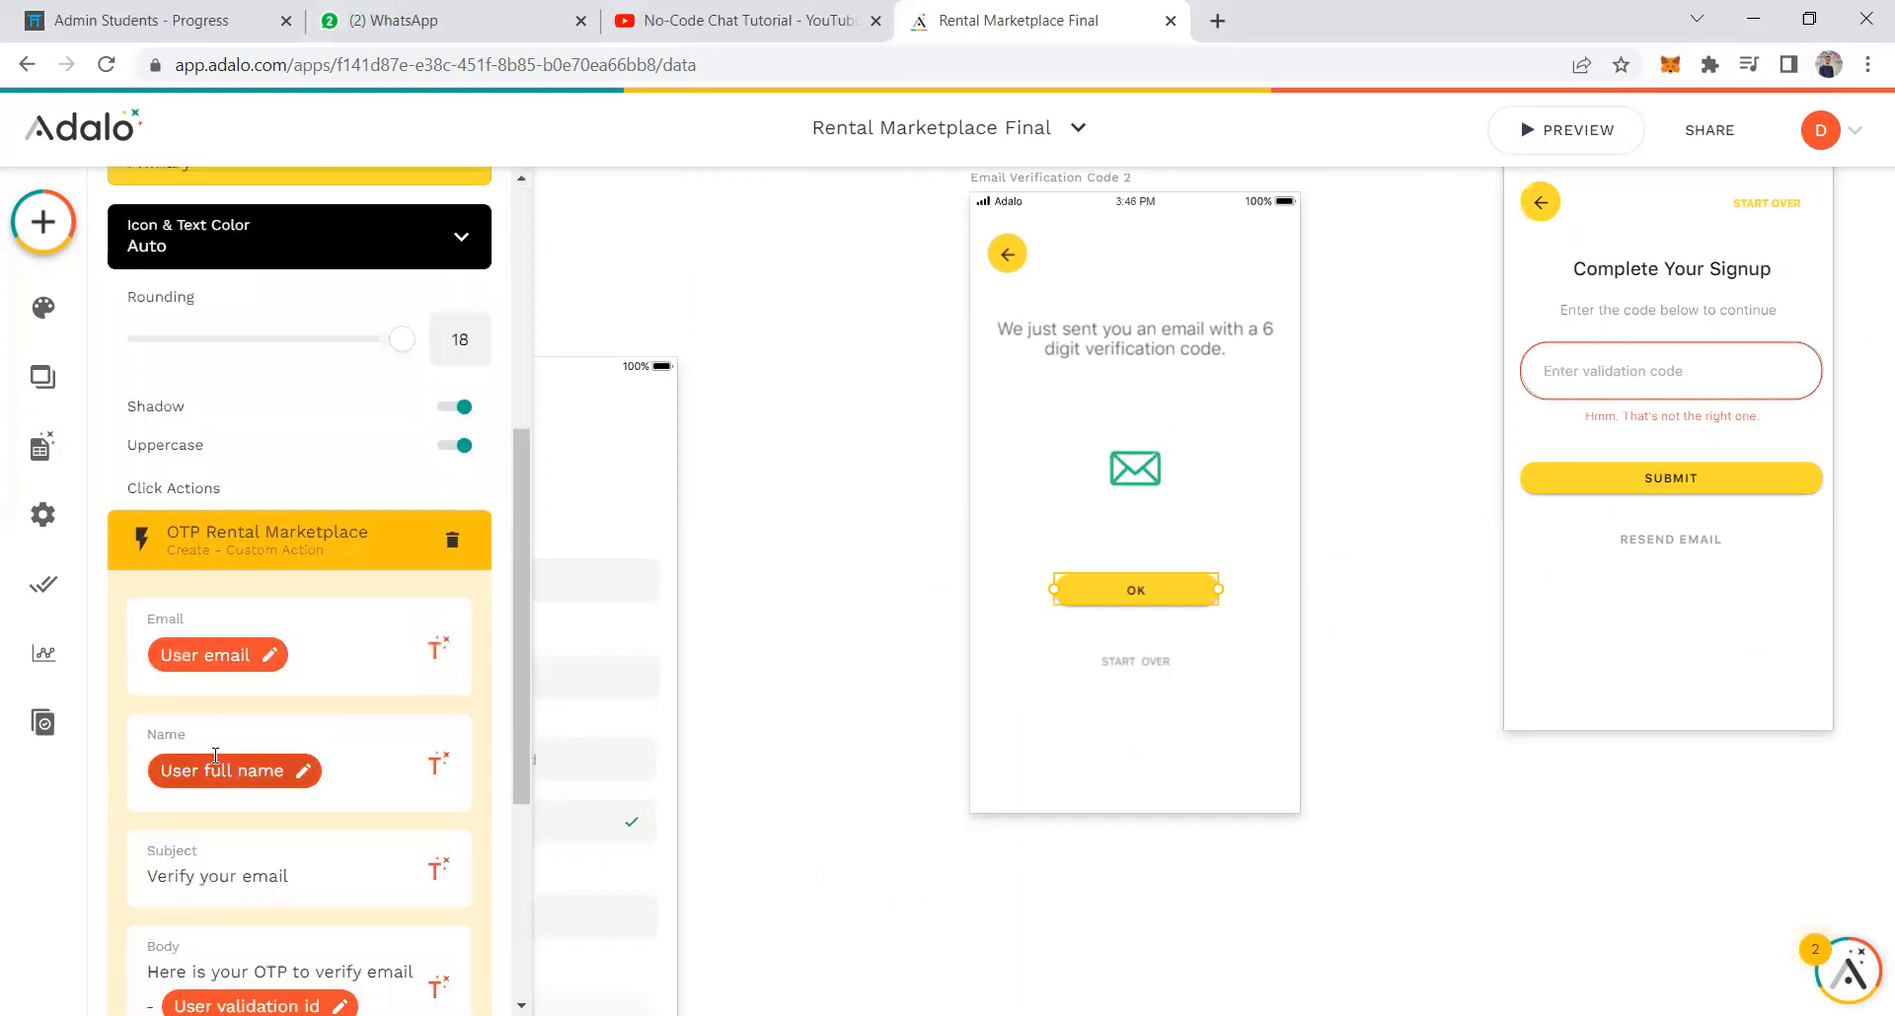
{"action": "scroll", "coordinate": [215, 756], "scroll_direction": "down", "scroll_amount": 1}
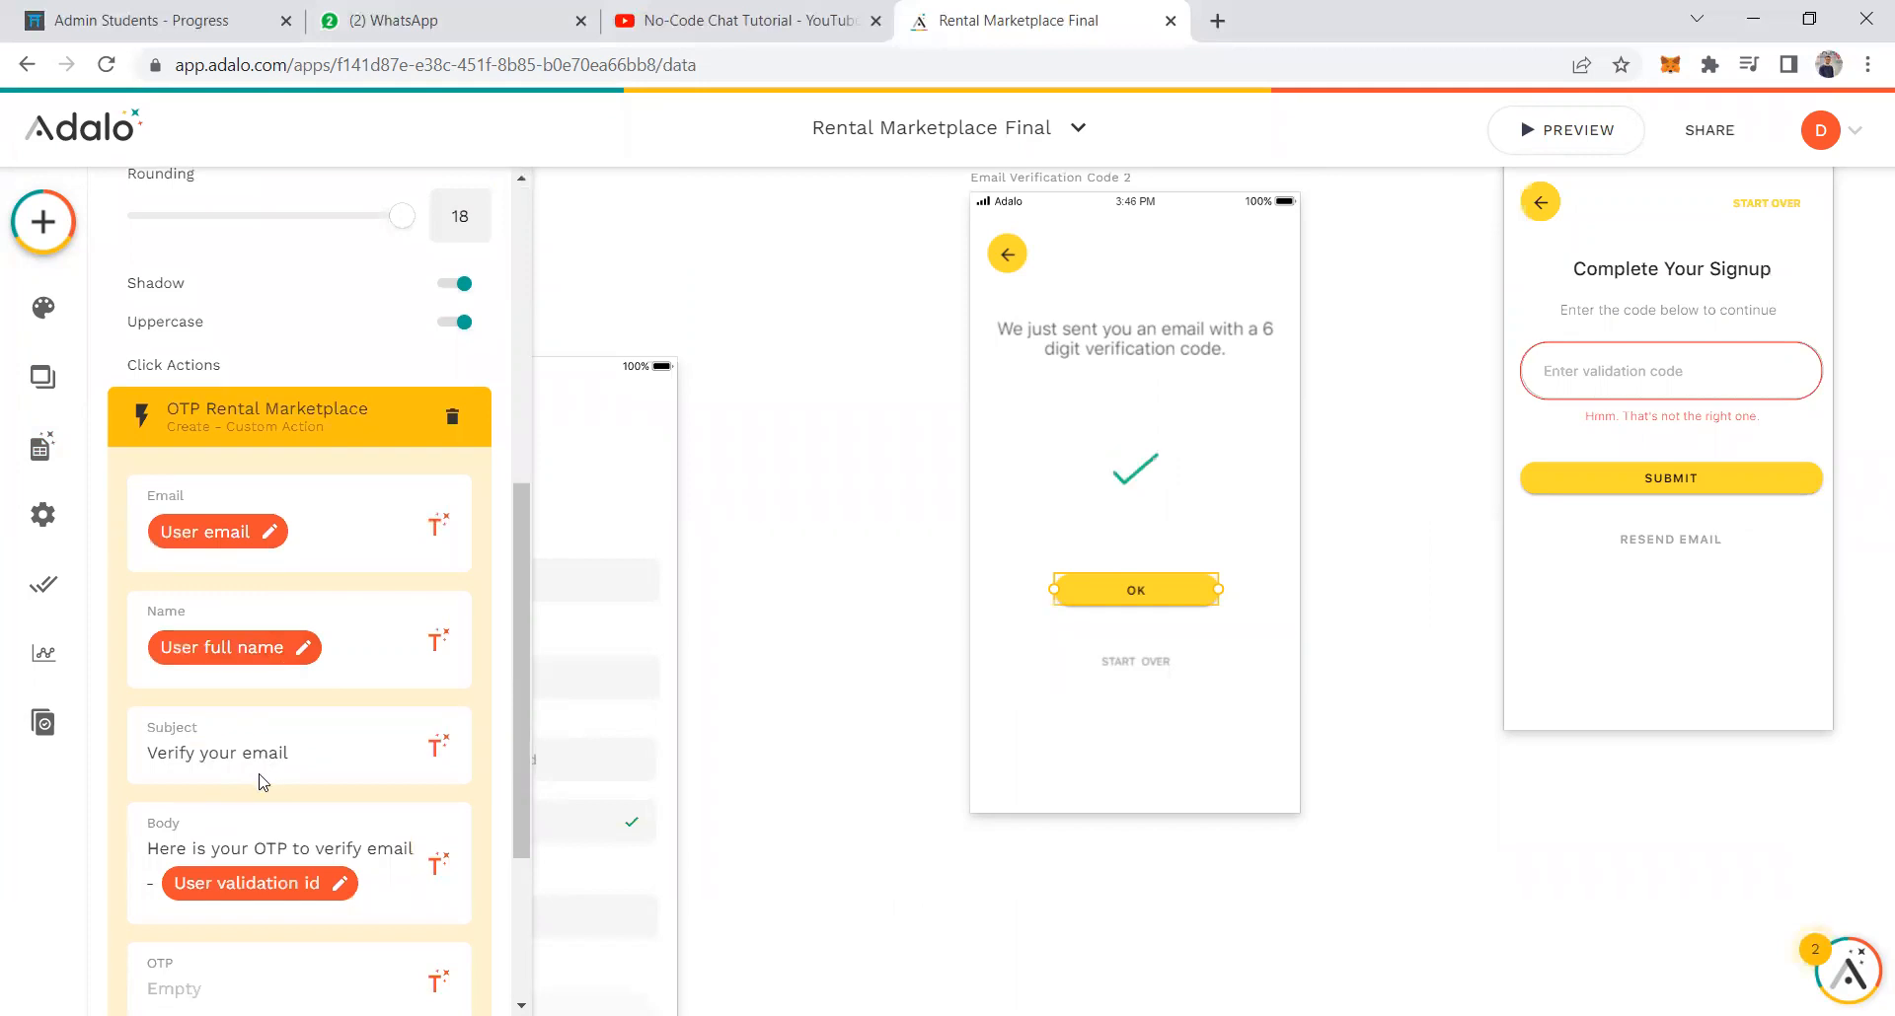
{"action": "scroll", "coordinate": [261, 783], "scroll_direction": "down", "scroll_amount": 2}
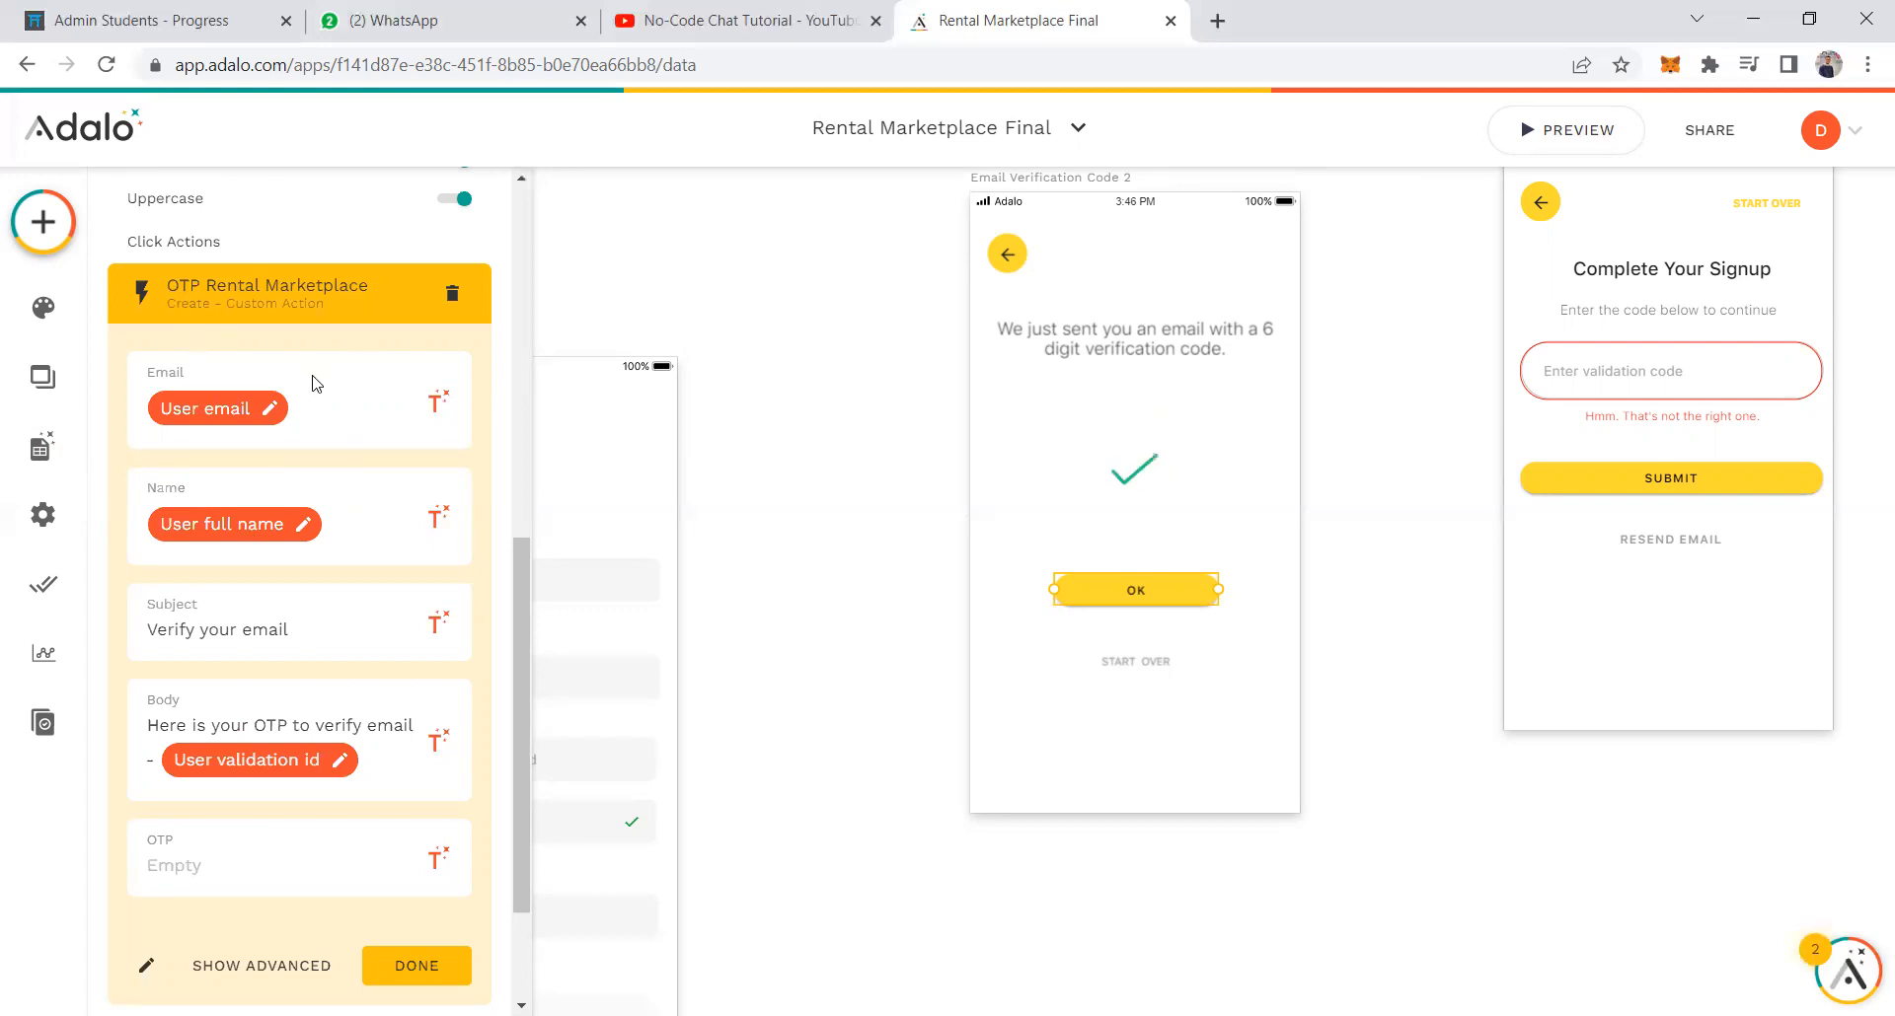
{"action": "scroll", "coordinate": [316, 383], "scroll_direction": "down", "scroll_amount": 2}
{"action": "scroll", "coordinate": [316, 383], "scroll_direction": "up", "scroll_amount": 1}
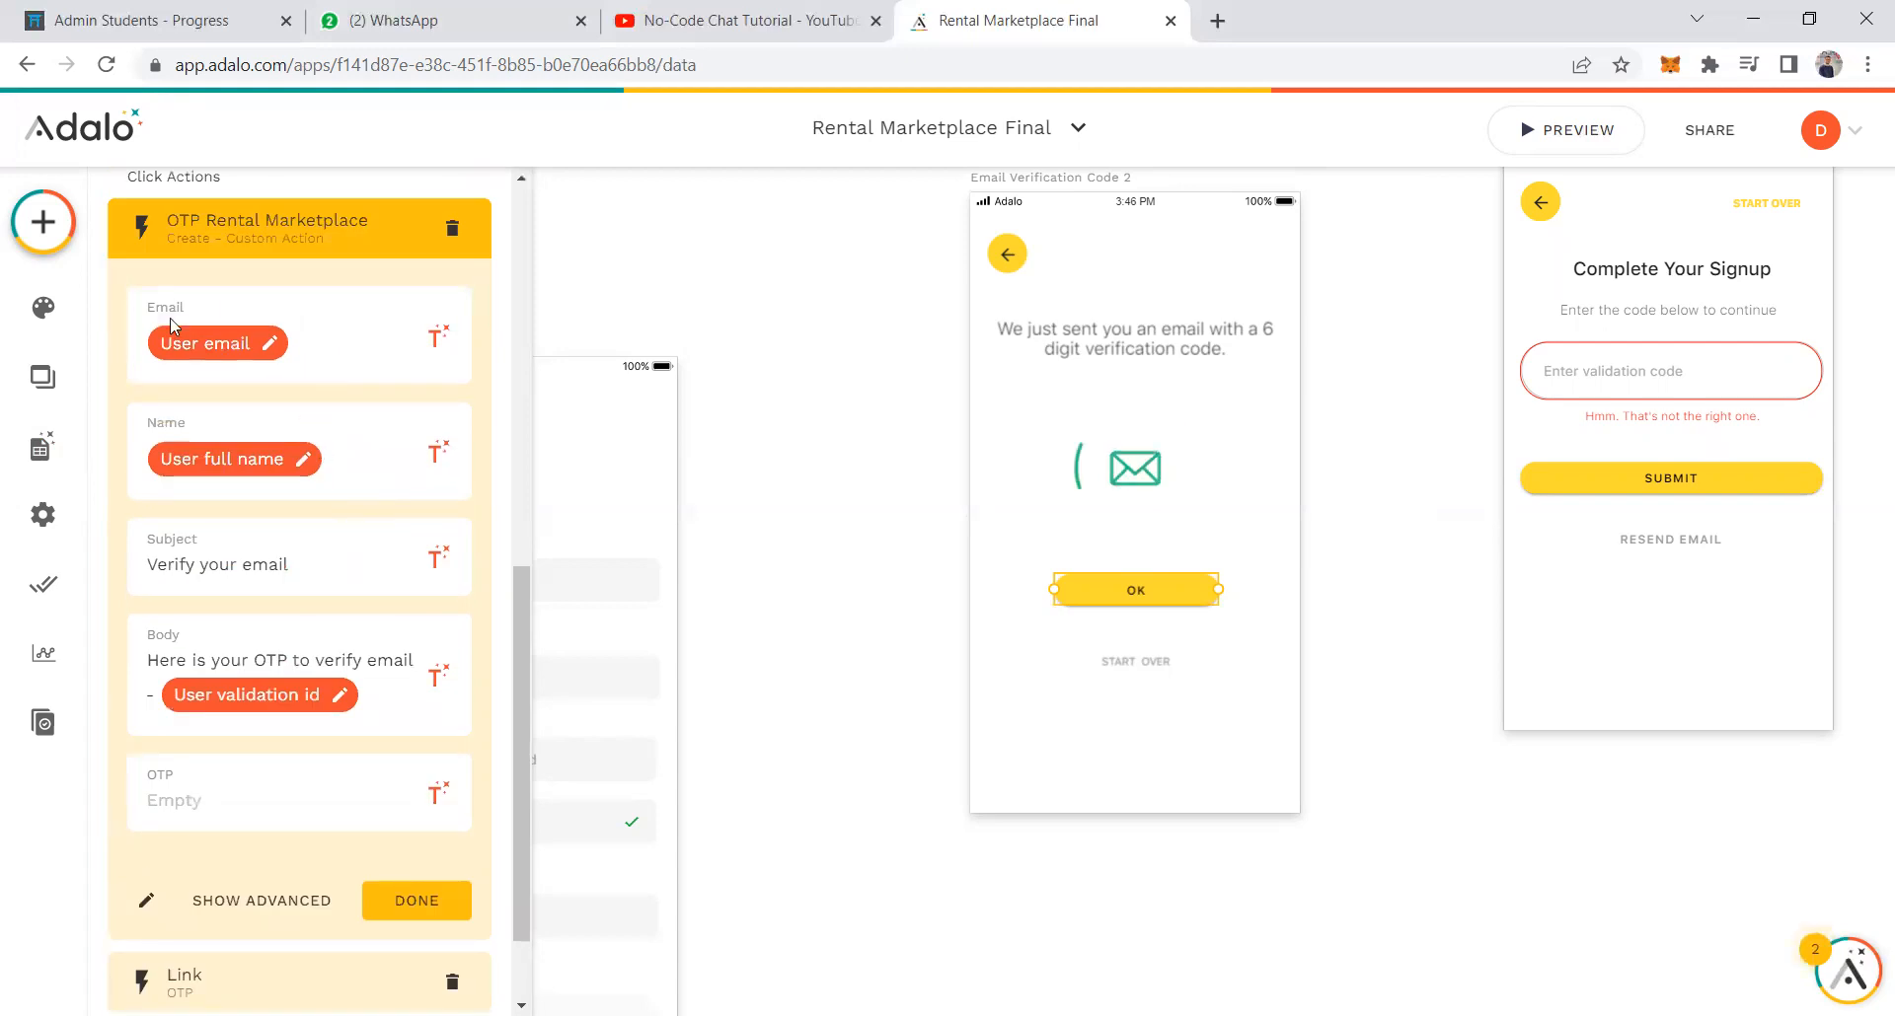
Check the data source of the custom action's Email field and the validation ID in its Body, then close the action and deselect the button.
{"action": "left_click", "coordinate": [193, 345]}
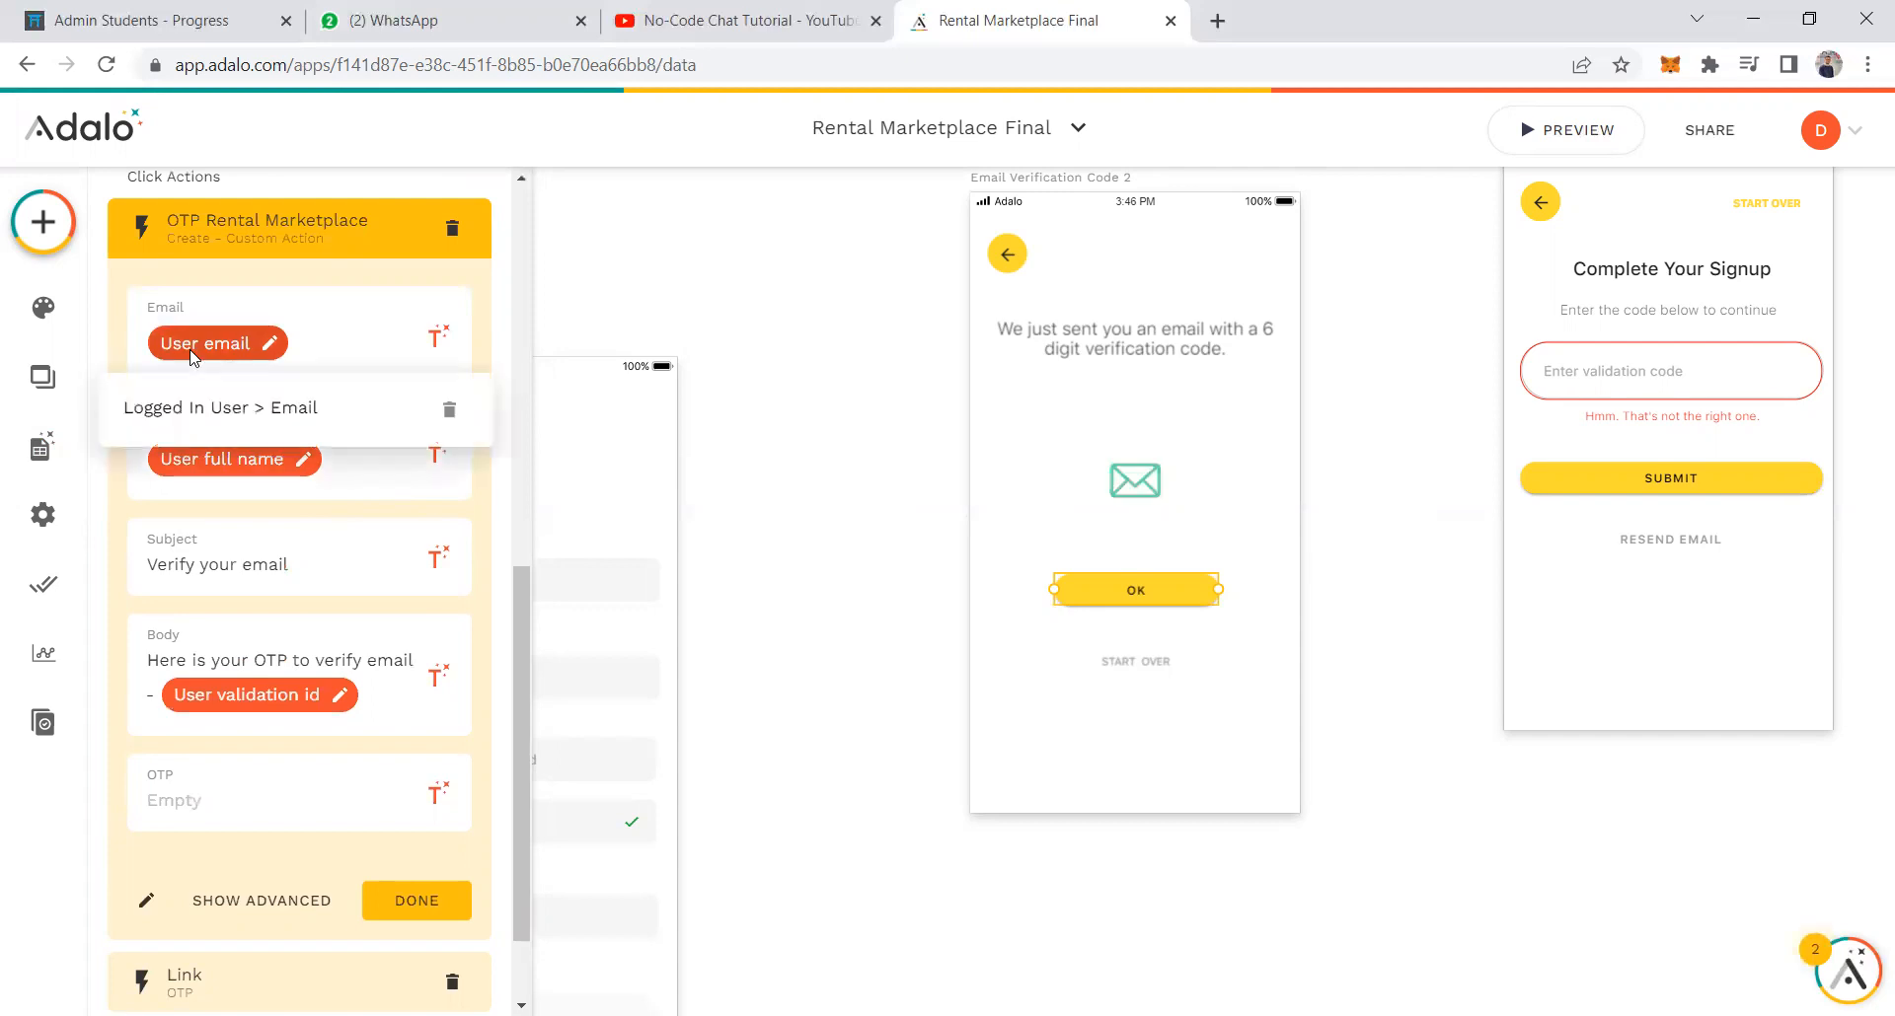
{"action": "left_click", "coordinate": [192, 344]}
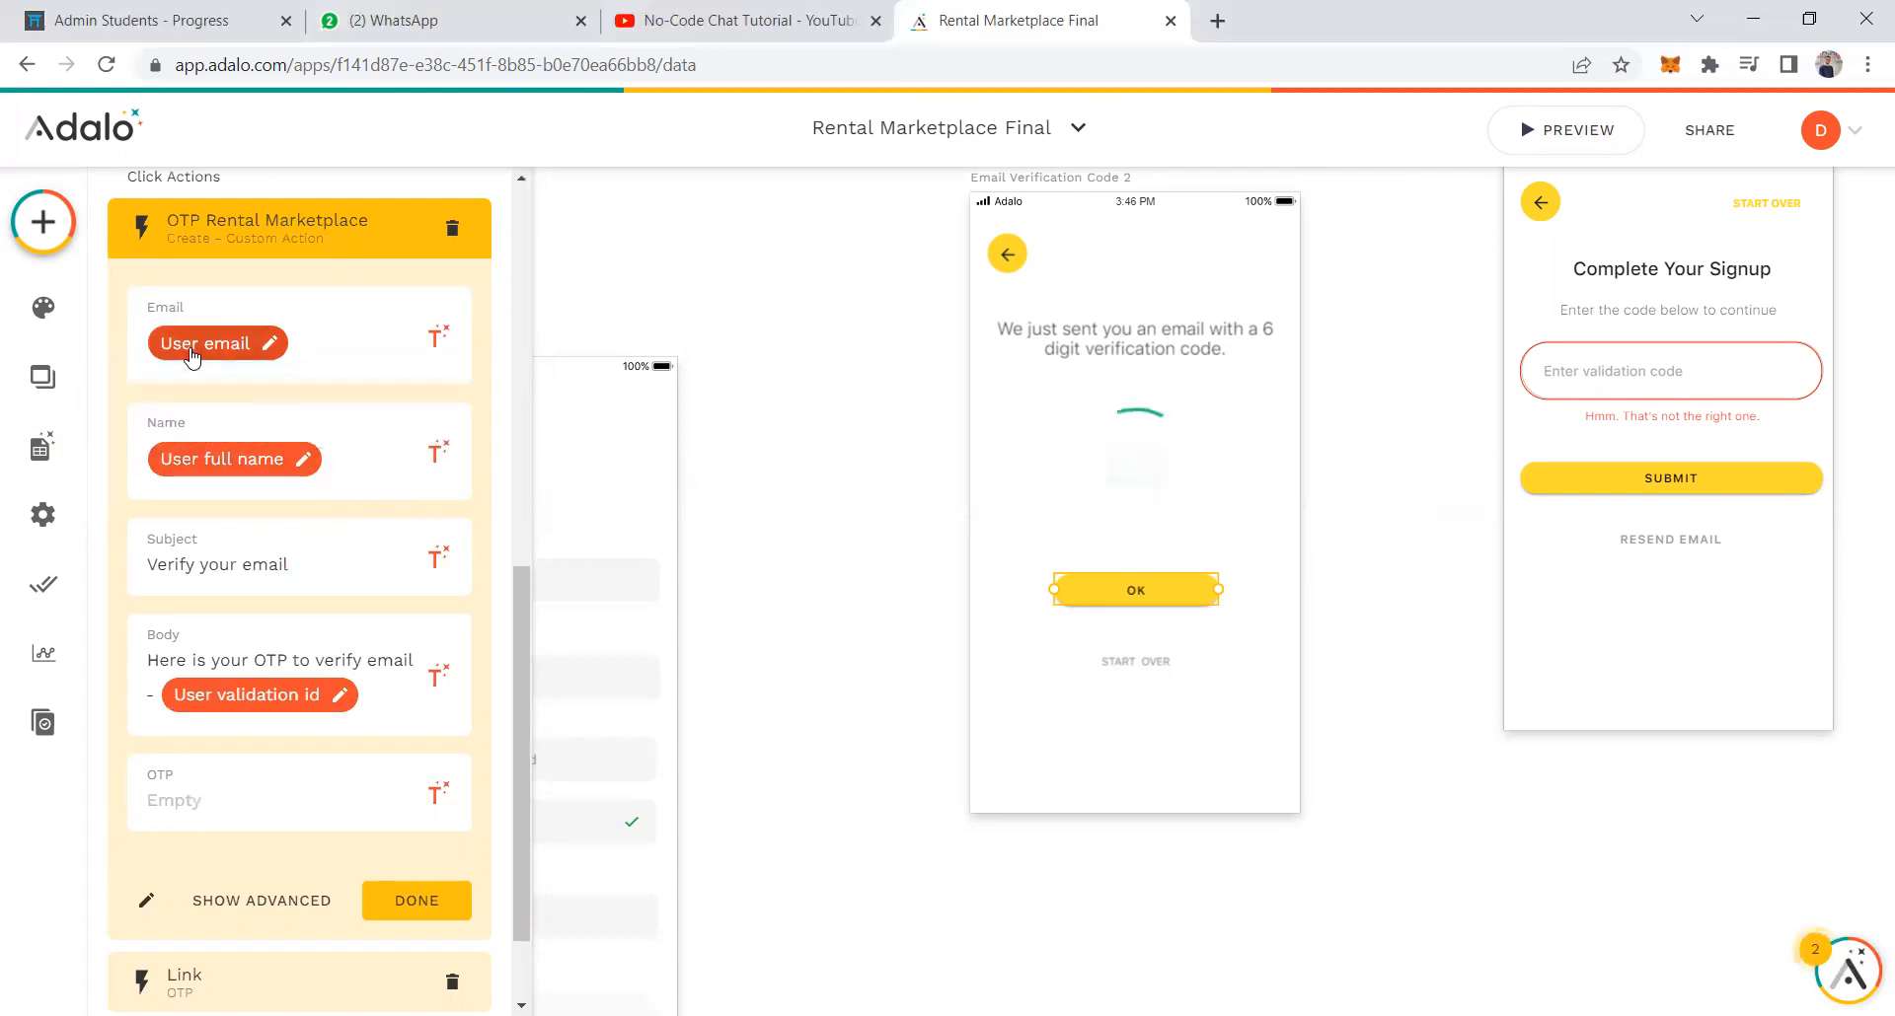
{"action": "left_click", "coordinate": [241, 468]}
{"action": "left_click", "coordinate": [188, 584]}
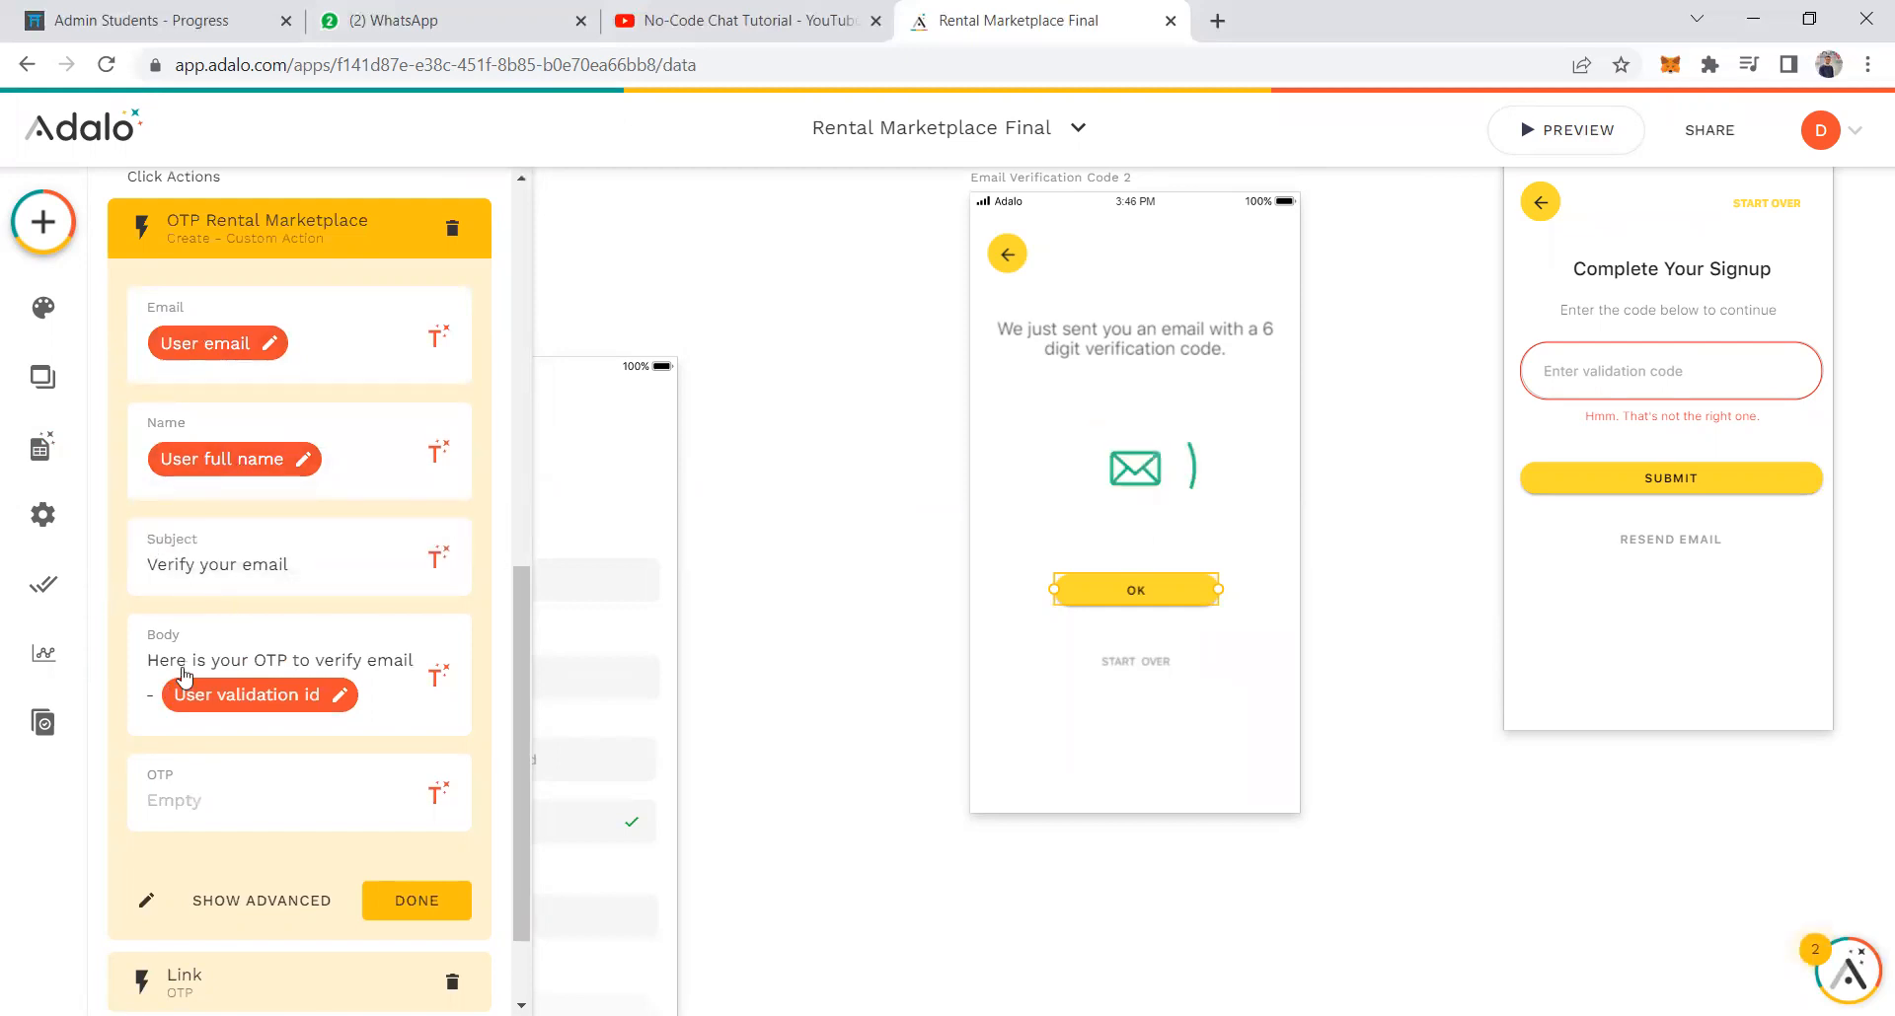
{"action": "scroll", "coordinate": [172, 612], "scroll_direction": "down", "scroll_amount": 1}
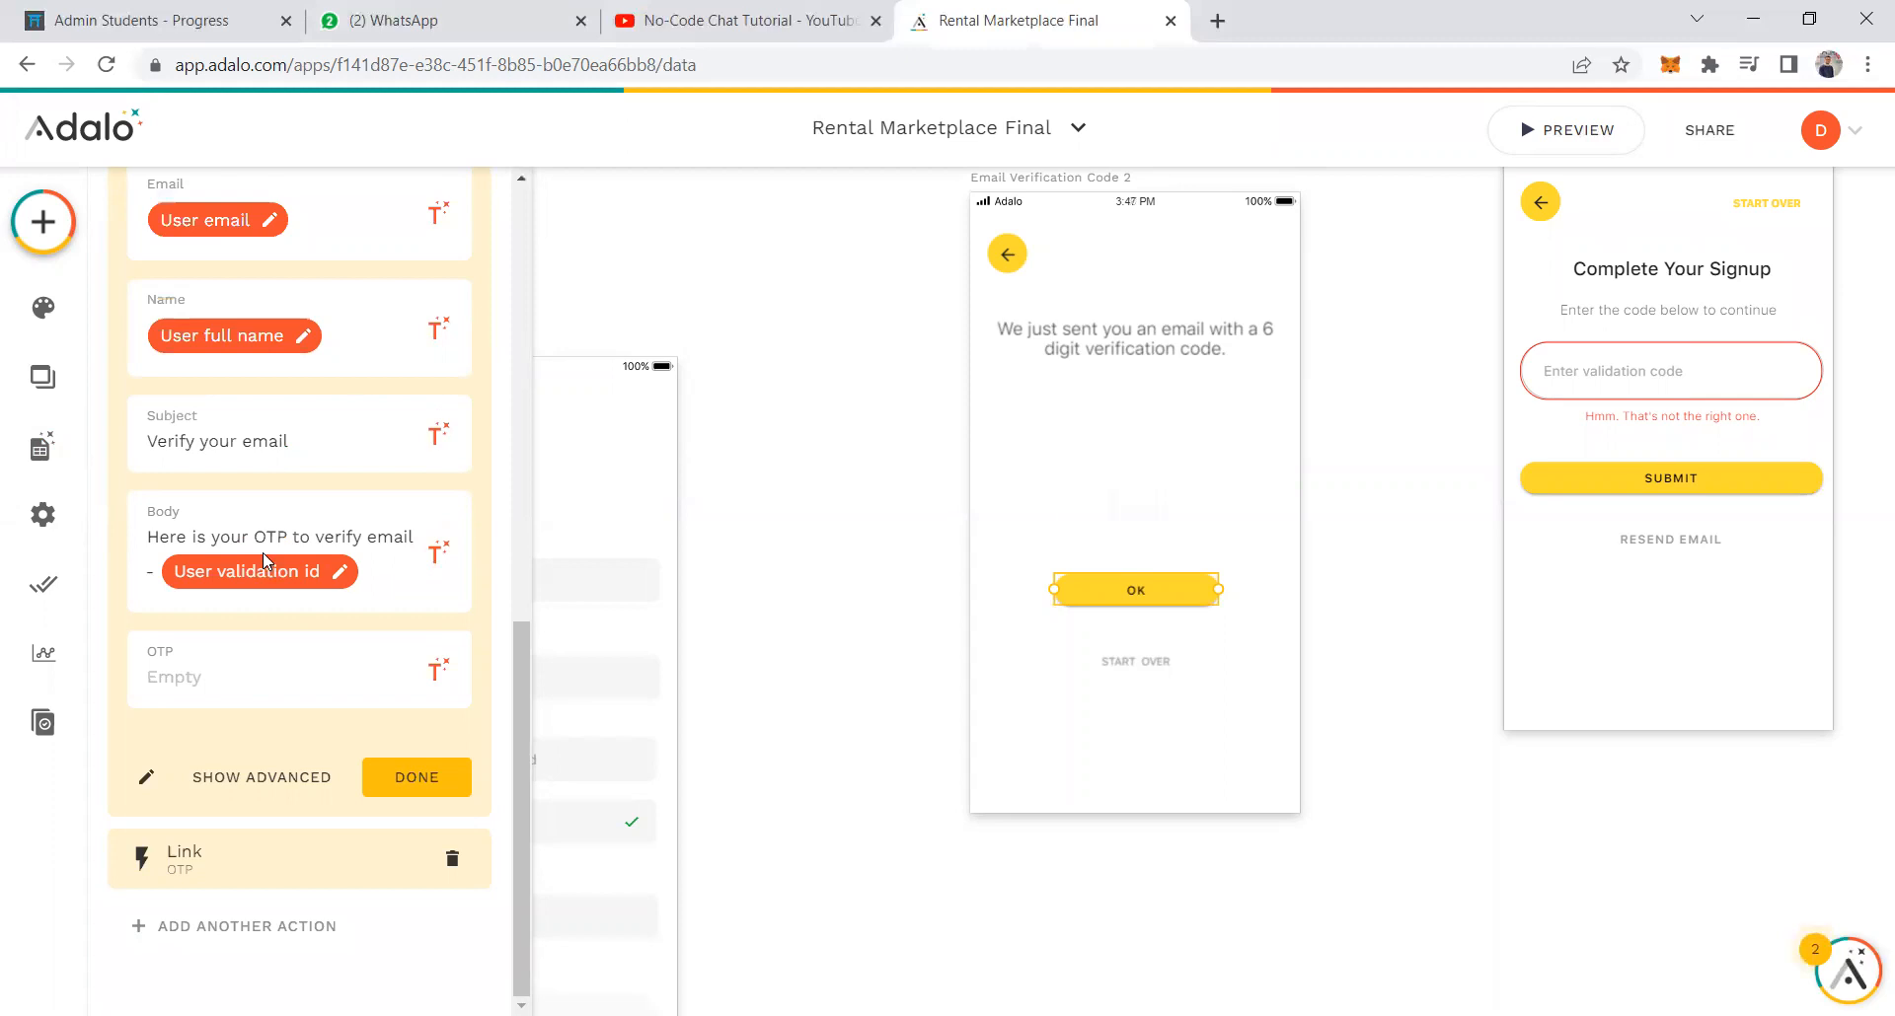
{"action": "mouse_move", "coordinate": [293, 587]}
{"action": "left_click", "coordinate": [385, 789]}
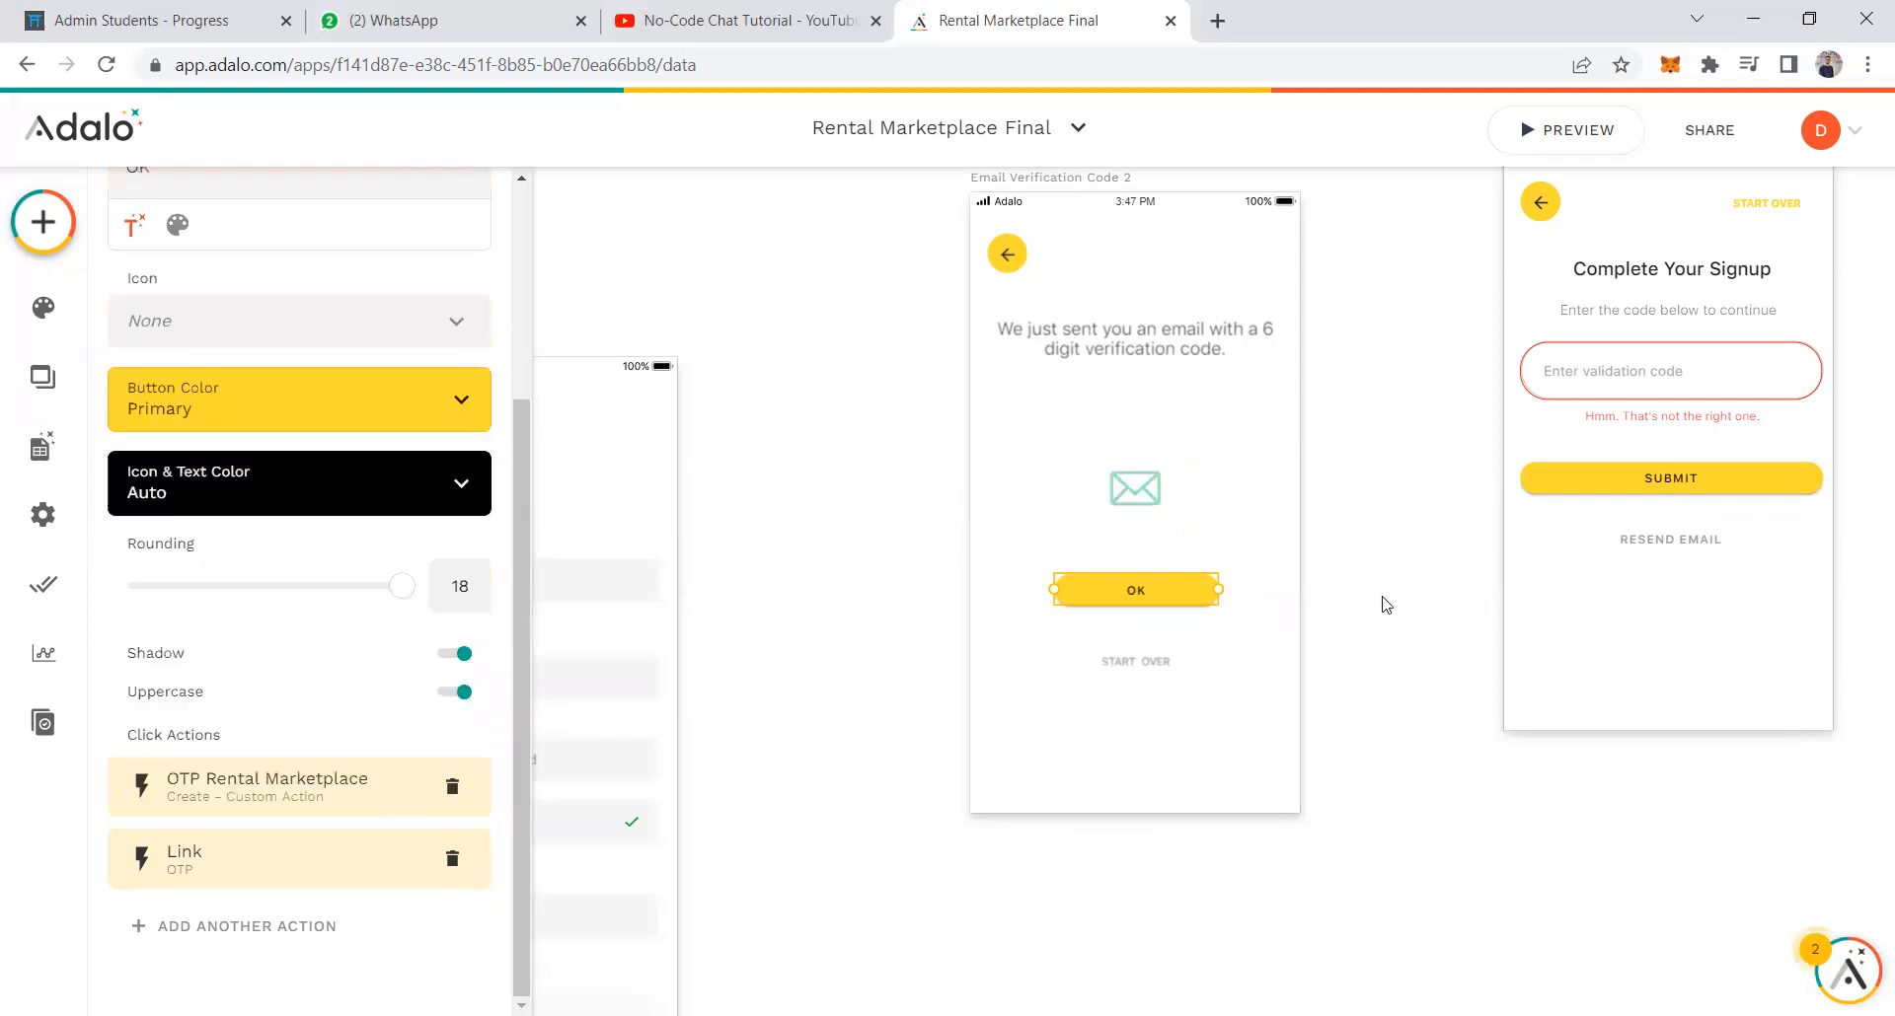
{"action": "left_click", "coordinate": [1387, 605]}
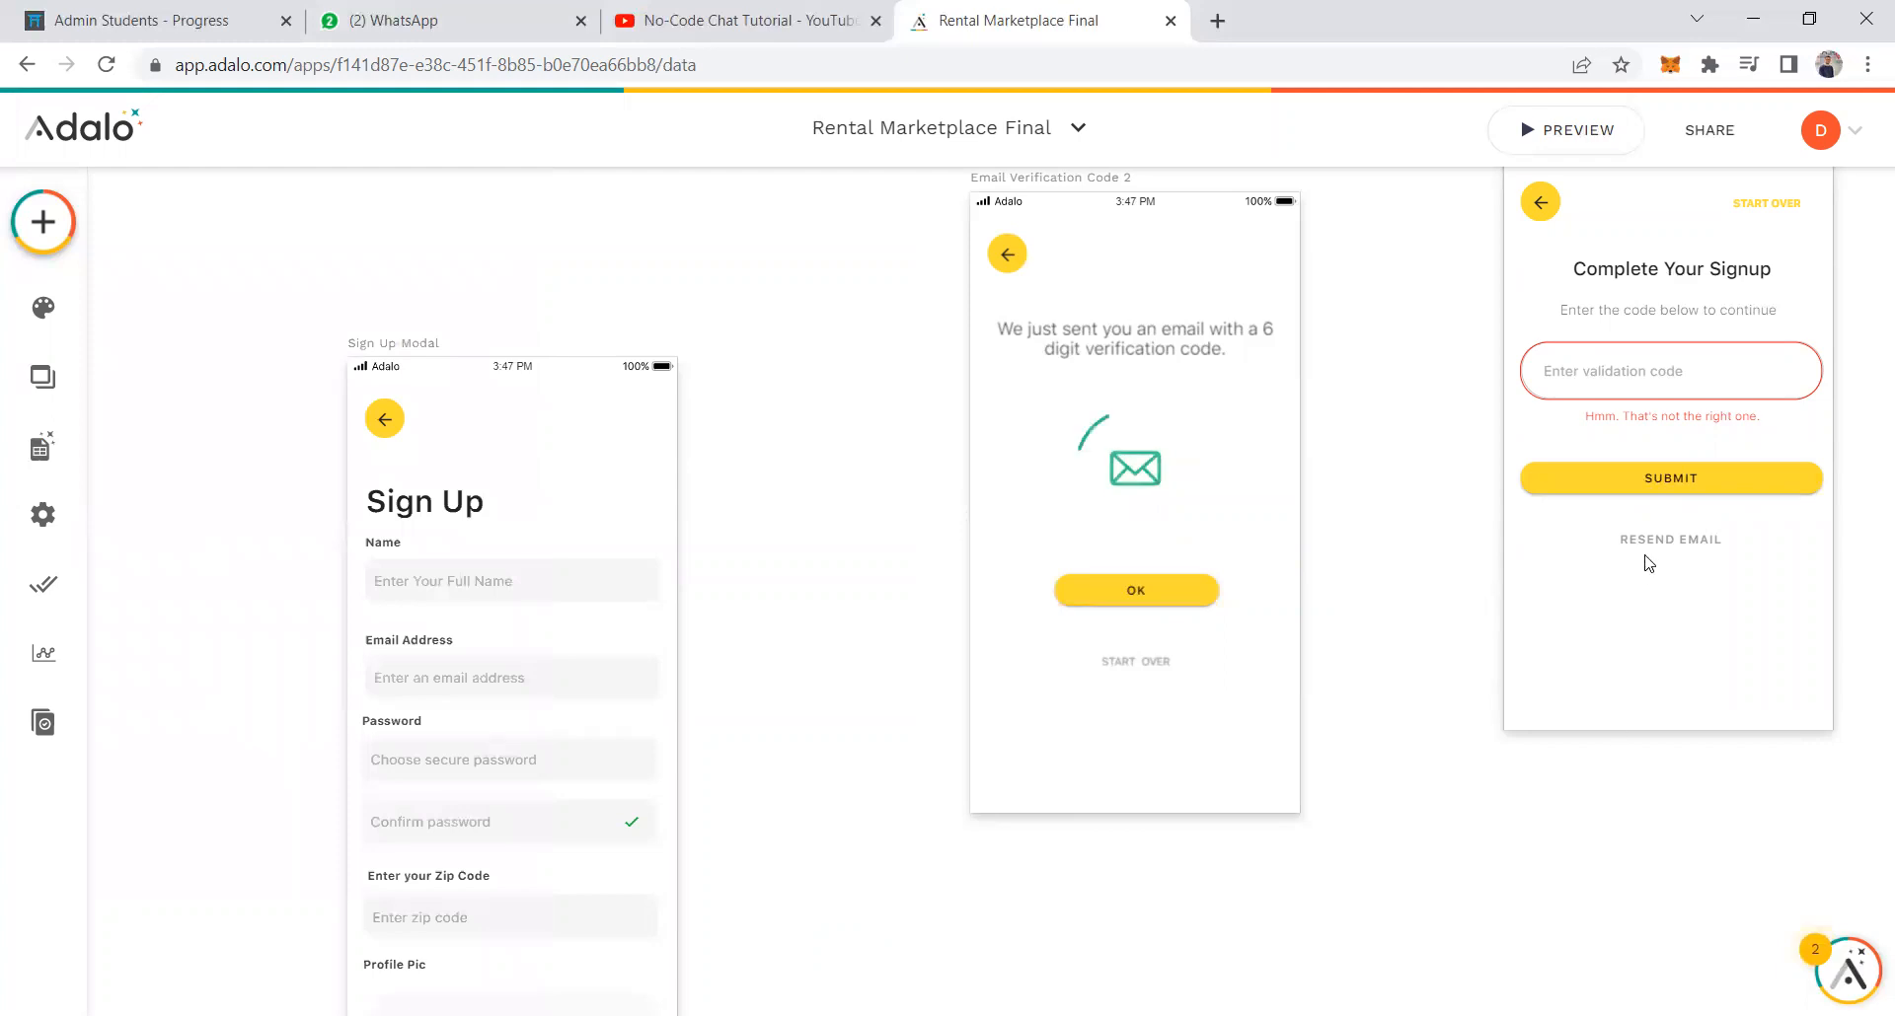
Look over the invalid code notification group on the OTP screen and that screen's components and actions.
{"action": "scroll", "coordinate": [1628, 595], "scroll_direction": "up", "scroll_amount": 2}
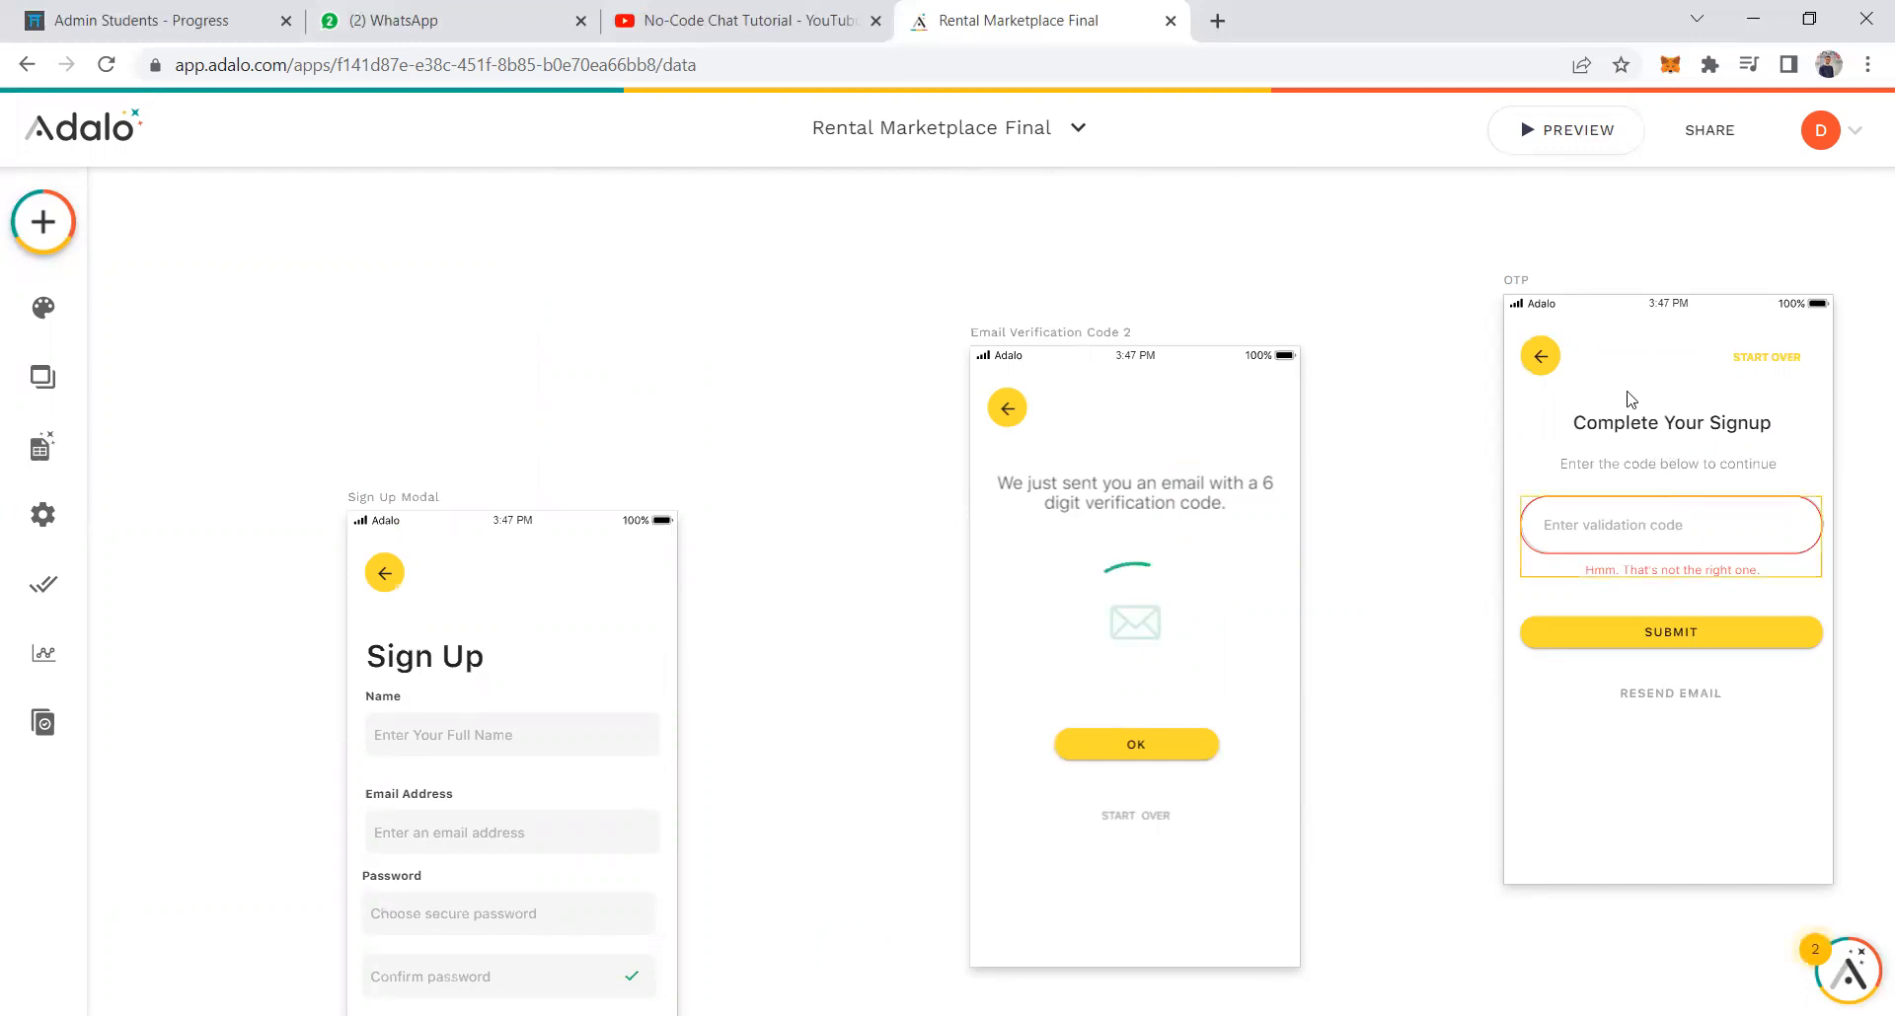
{"action": "left_click", "coordinate": [1668, 513]}
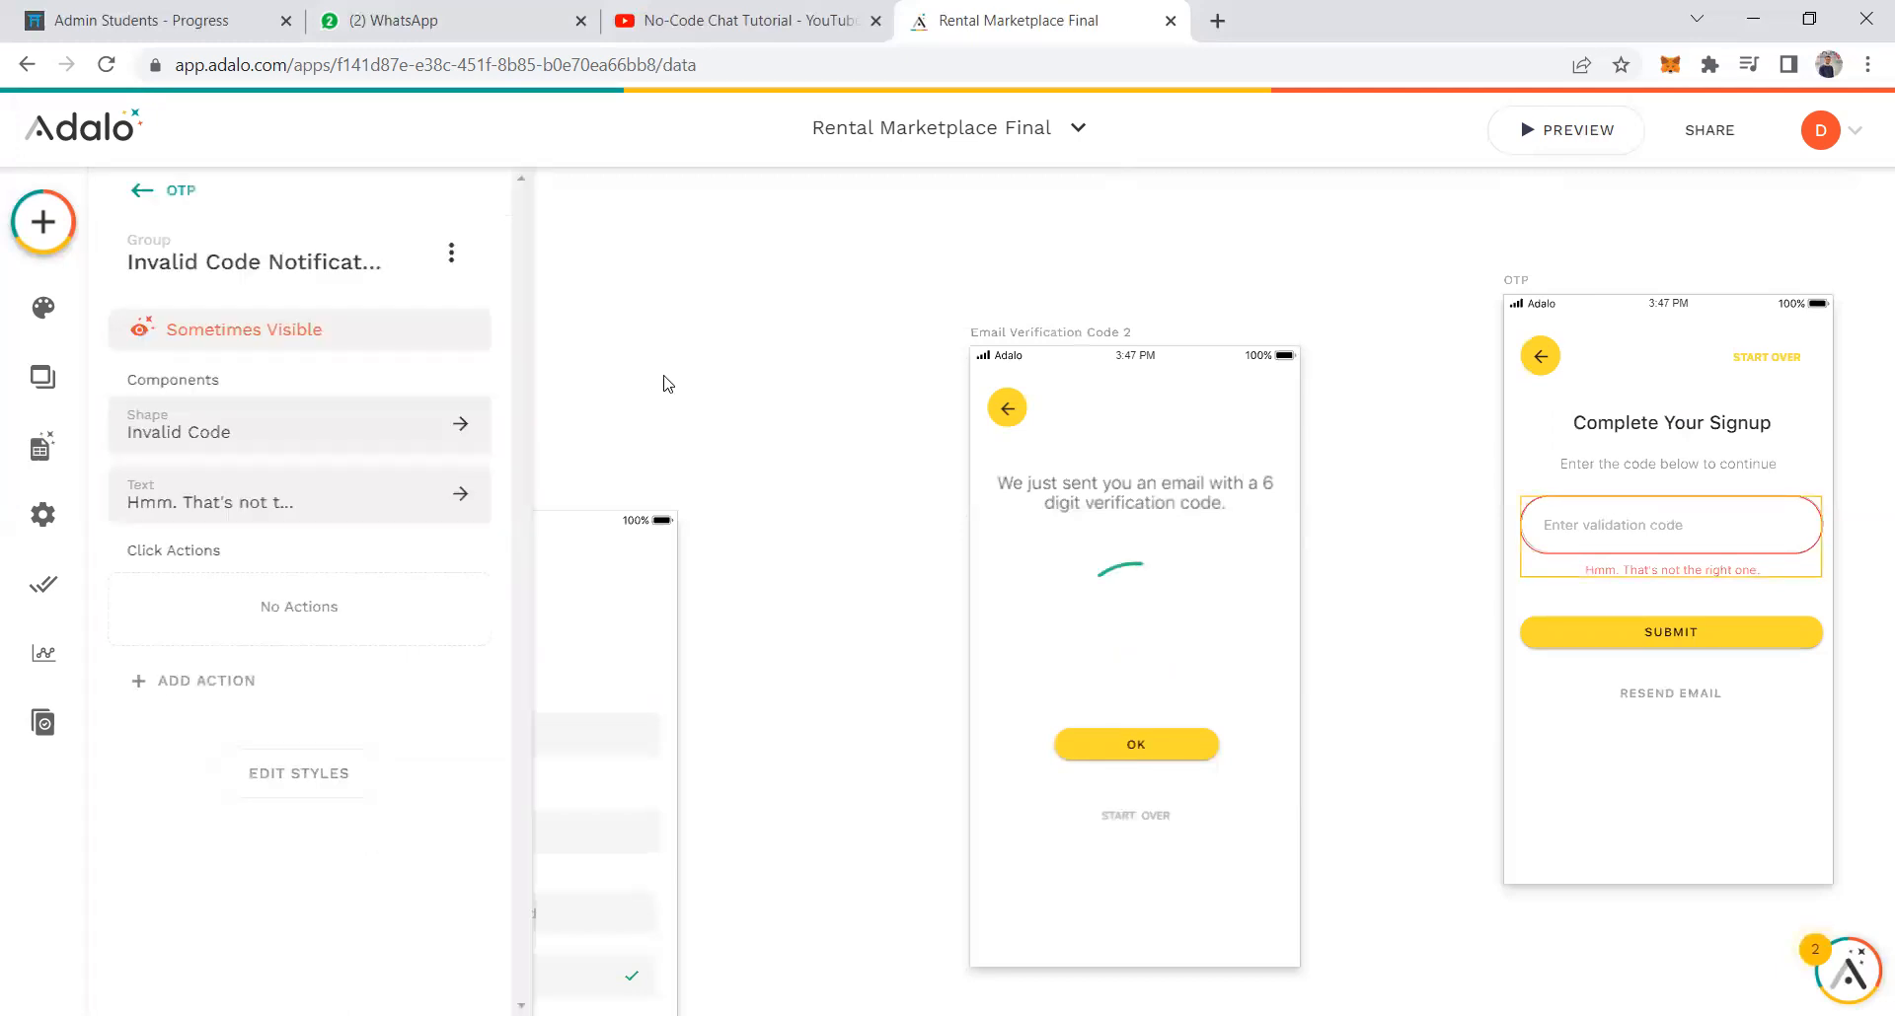
{"action": "left_click", "coordinate": [356, 337]}
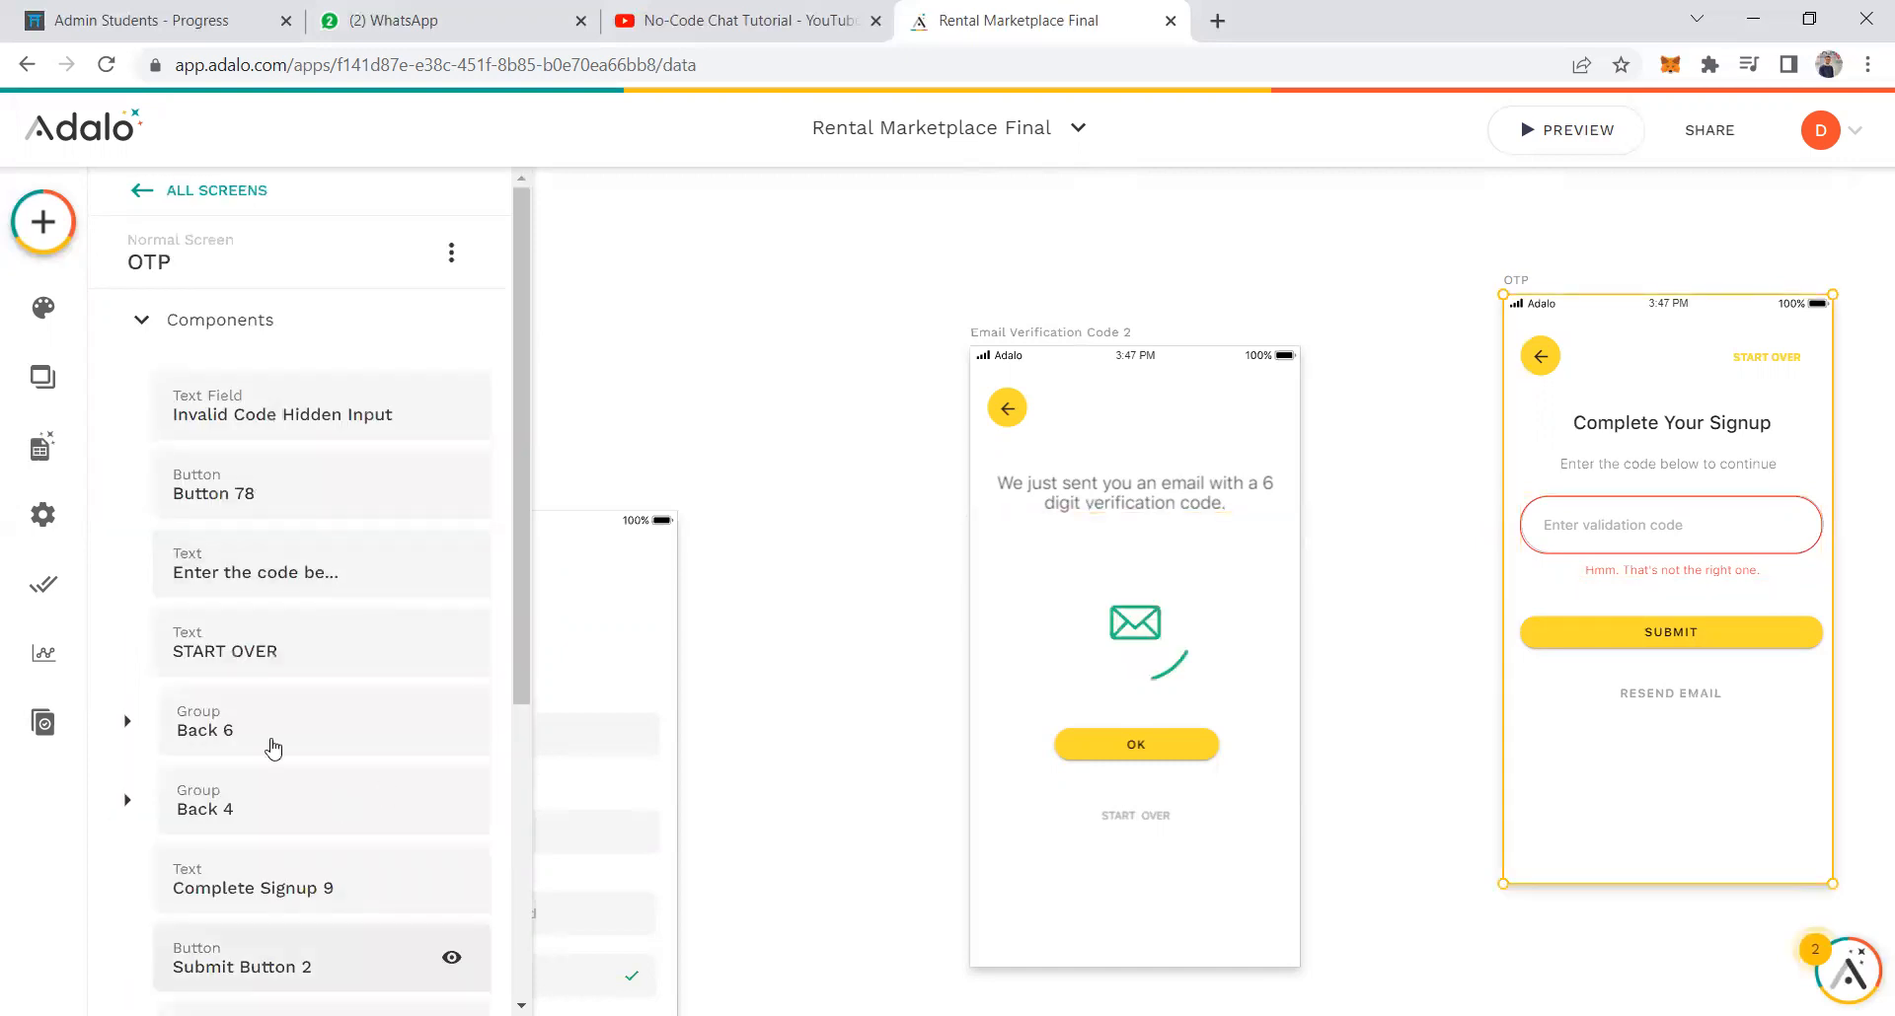
{"action": "scroll", "coordinate": [230, 779], "scroll_direction": "down", "scroll_amount": 5}
{"action": "left_click", "coordinate": [229, 778]}
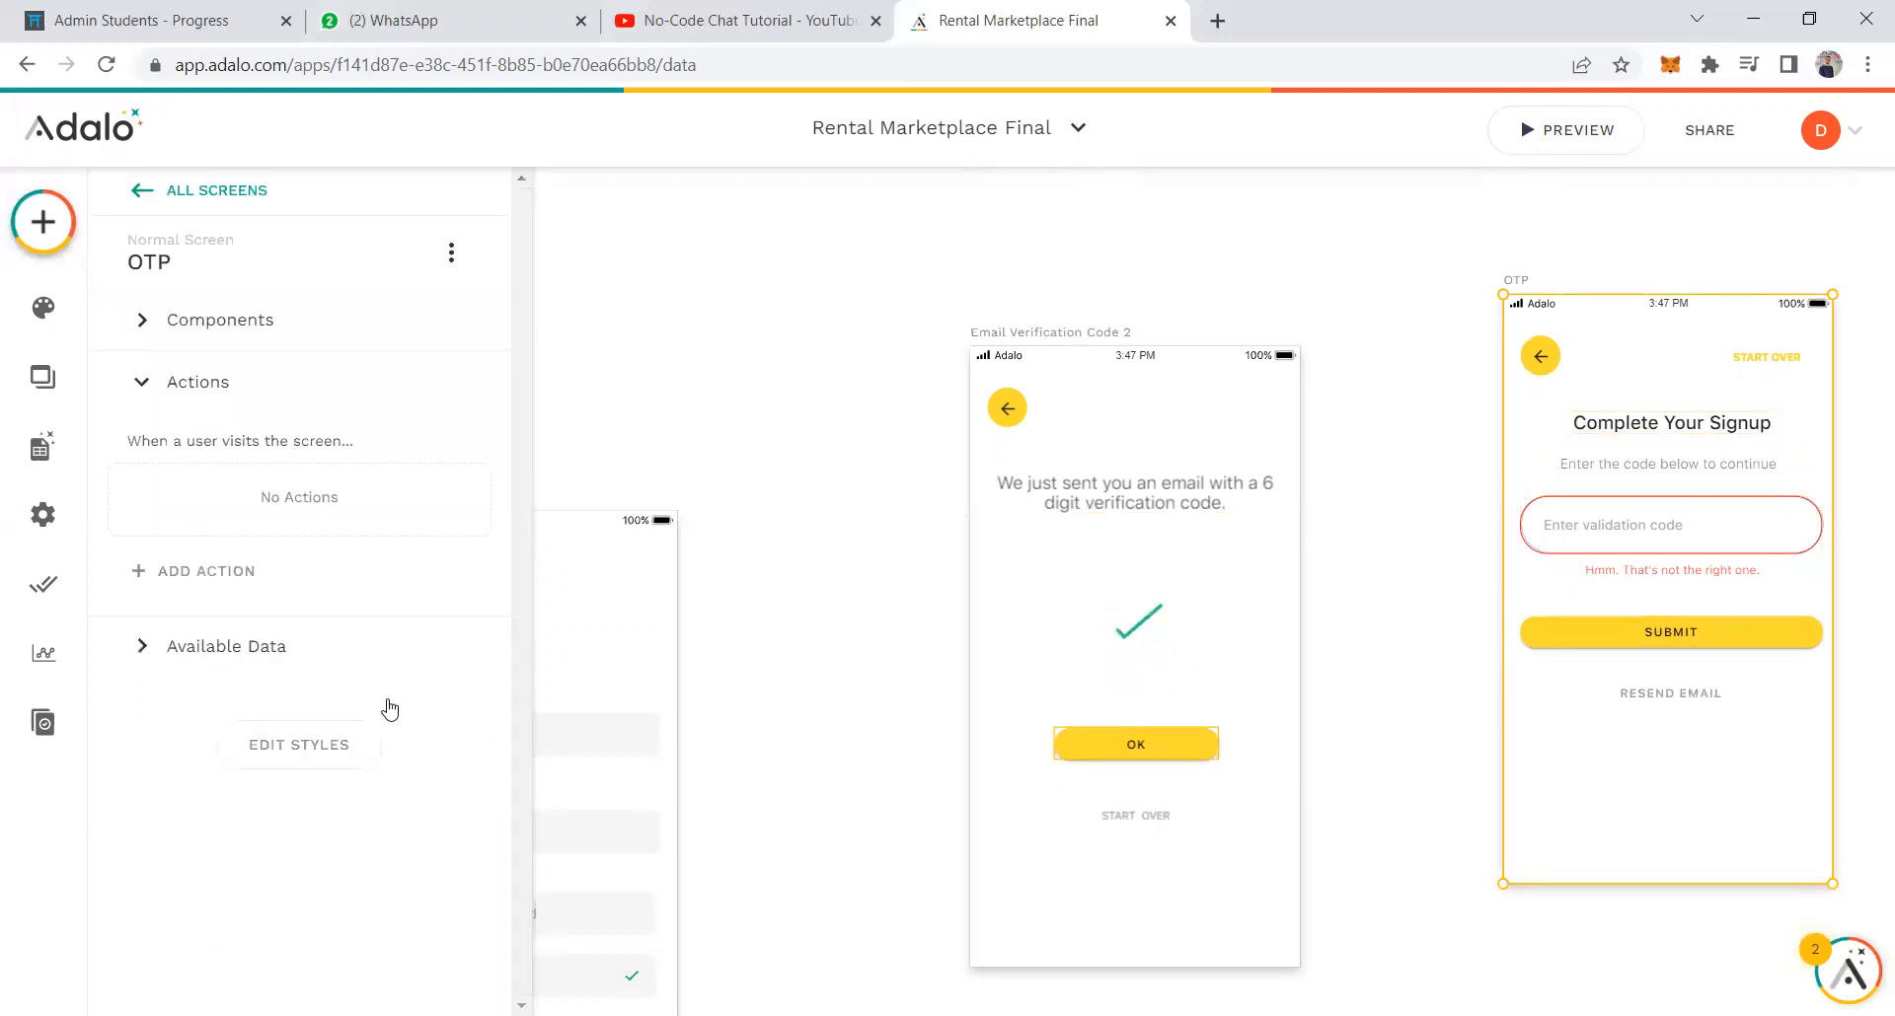
{"action": "left_click", "coordinate": [1425, 676]}
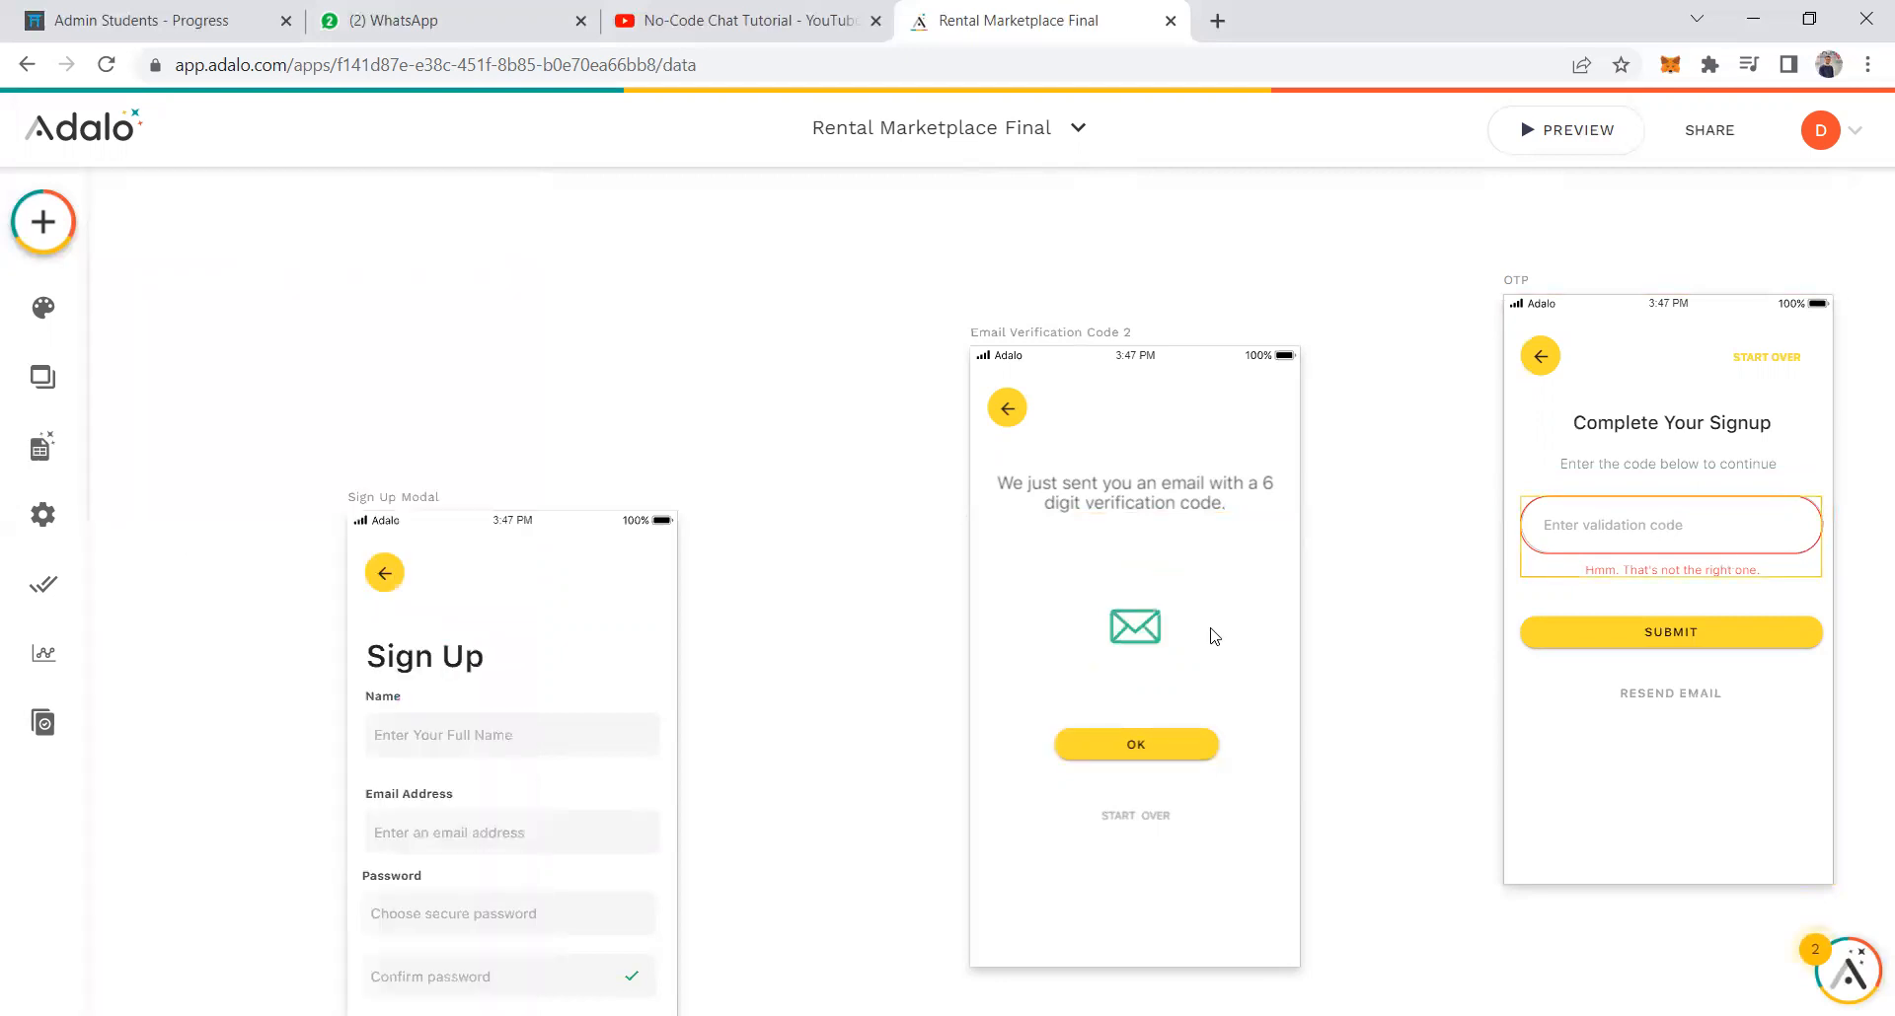
Inspect the visibility condition of the invalid code notification group on the OTP screen.
{"action": "left_click", "coordinate": [341, 332]}
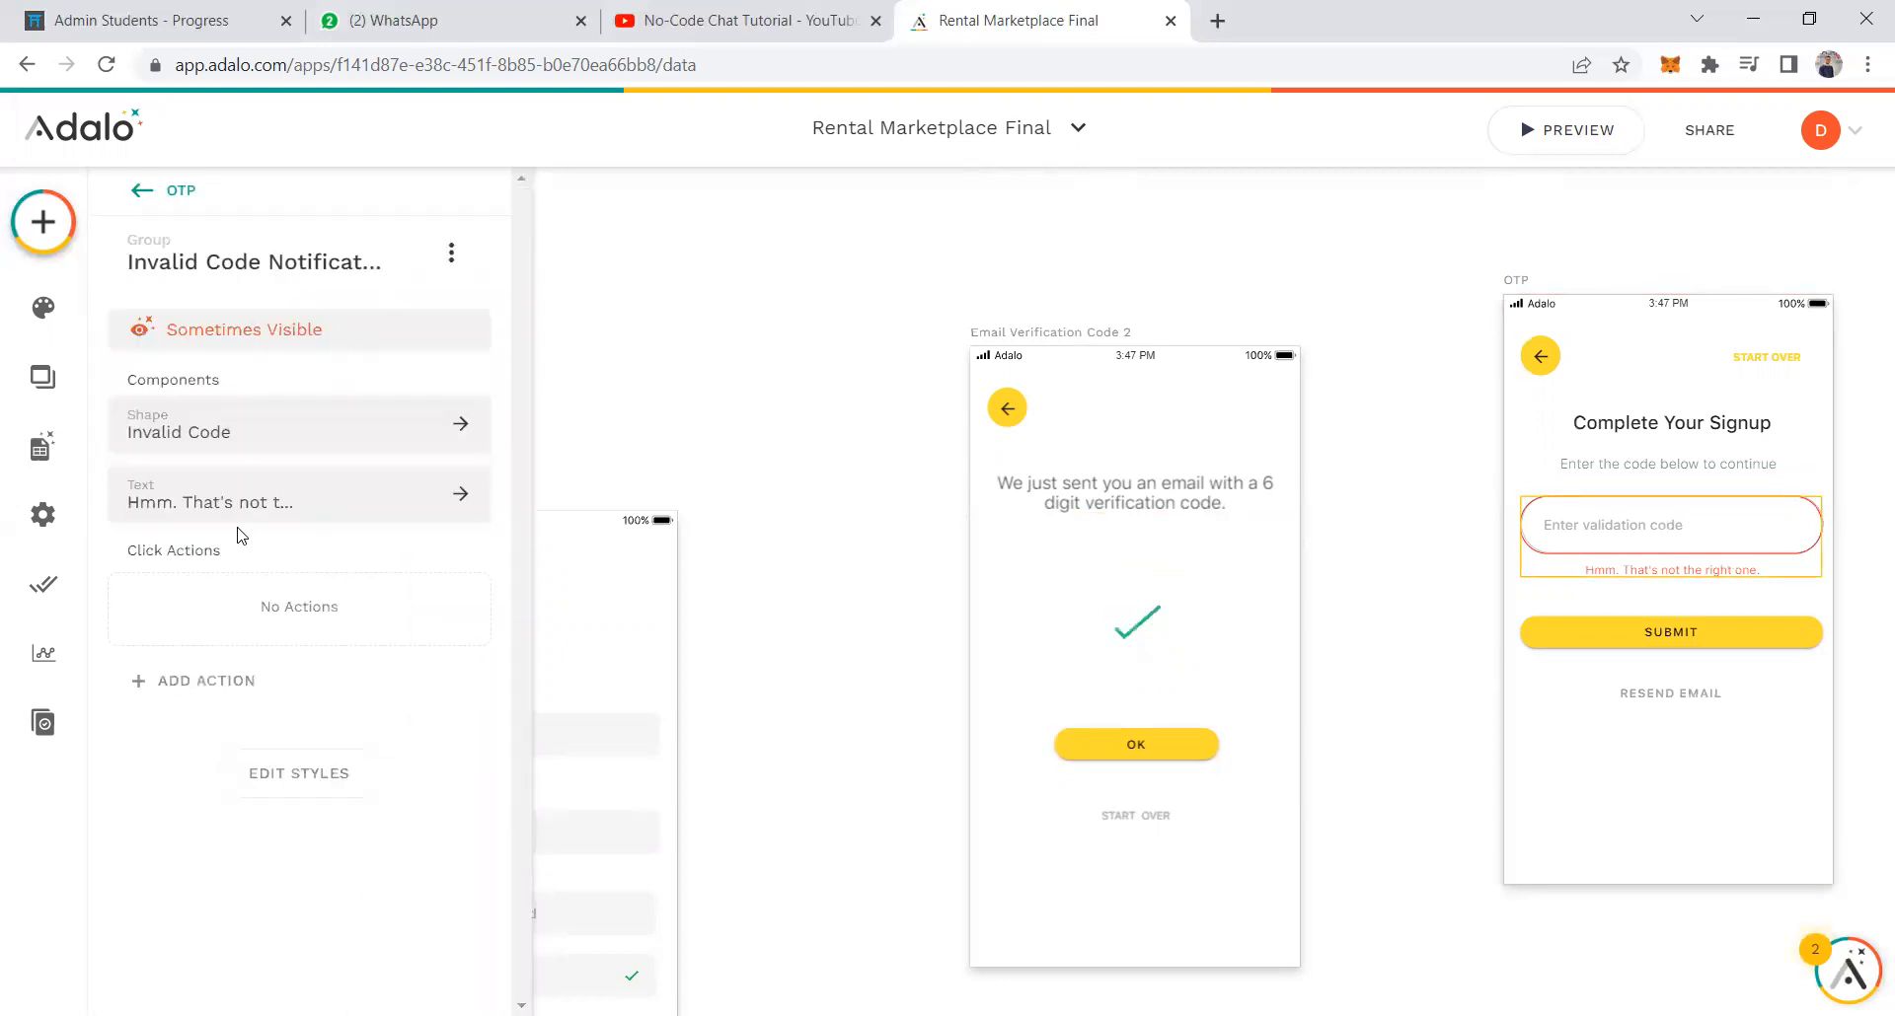
{"action": "scroll", "coordinate": [265, 514], "scroll_direction": "down", "scroll_amount": 1}
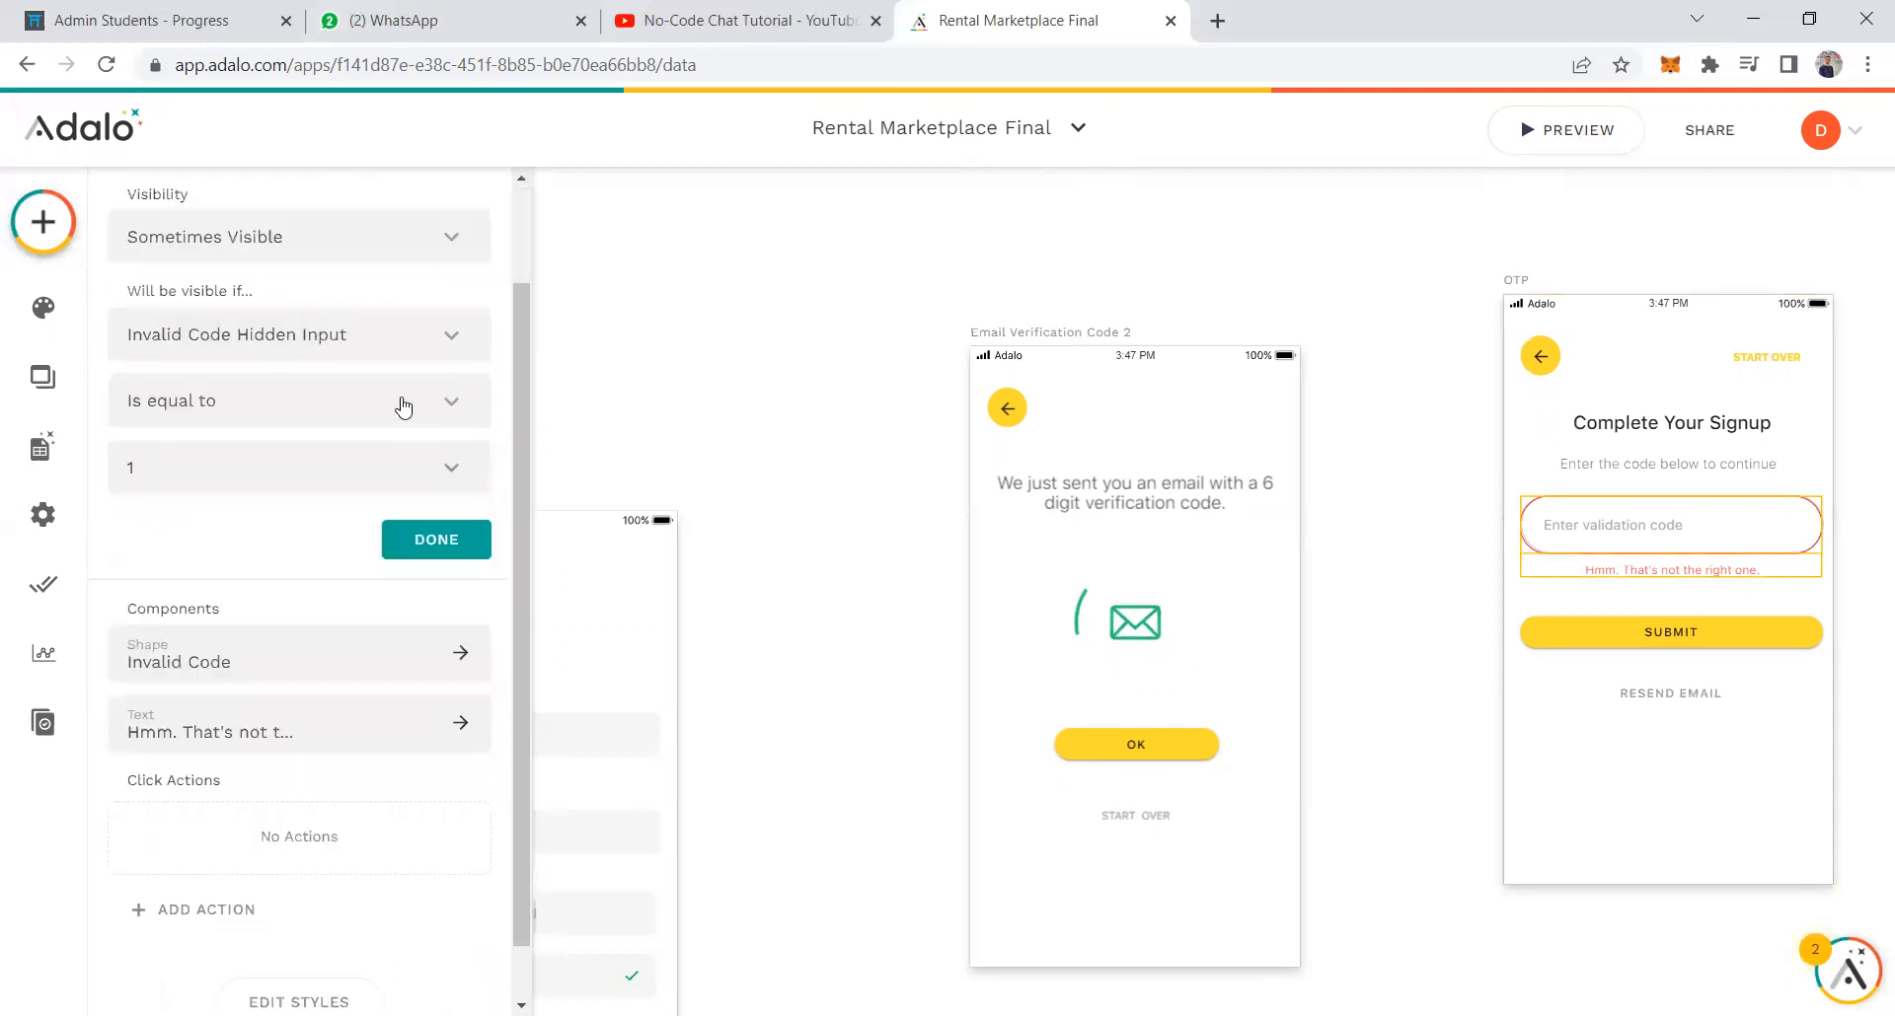
{"action": "left_click", "coordinate": [1668, 636]}
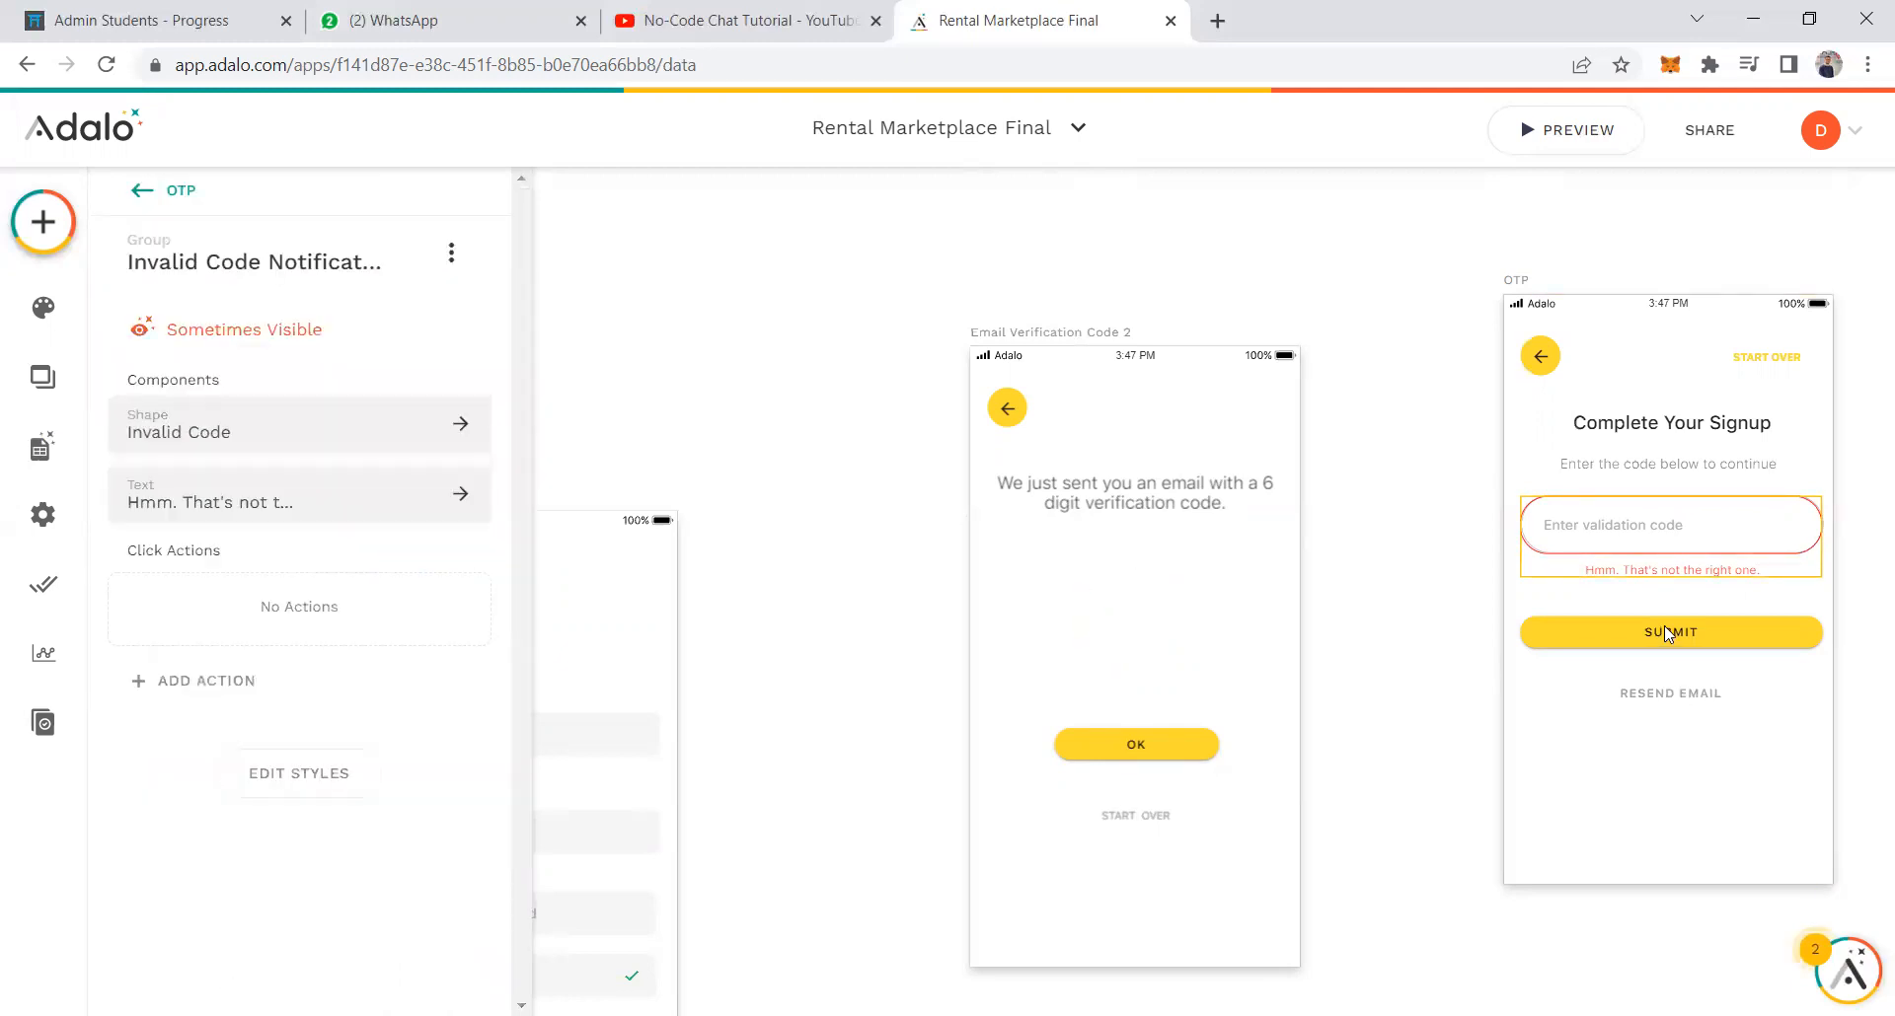
Open the SUBMIT button's Update User action on the OTP screen, review its fields and show its advanced condition.
{"action": "left_click", "coordinate": [1668, 636]}
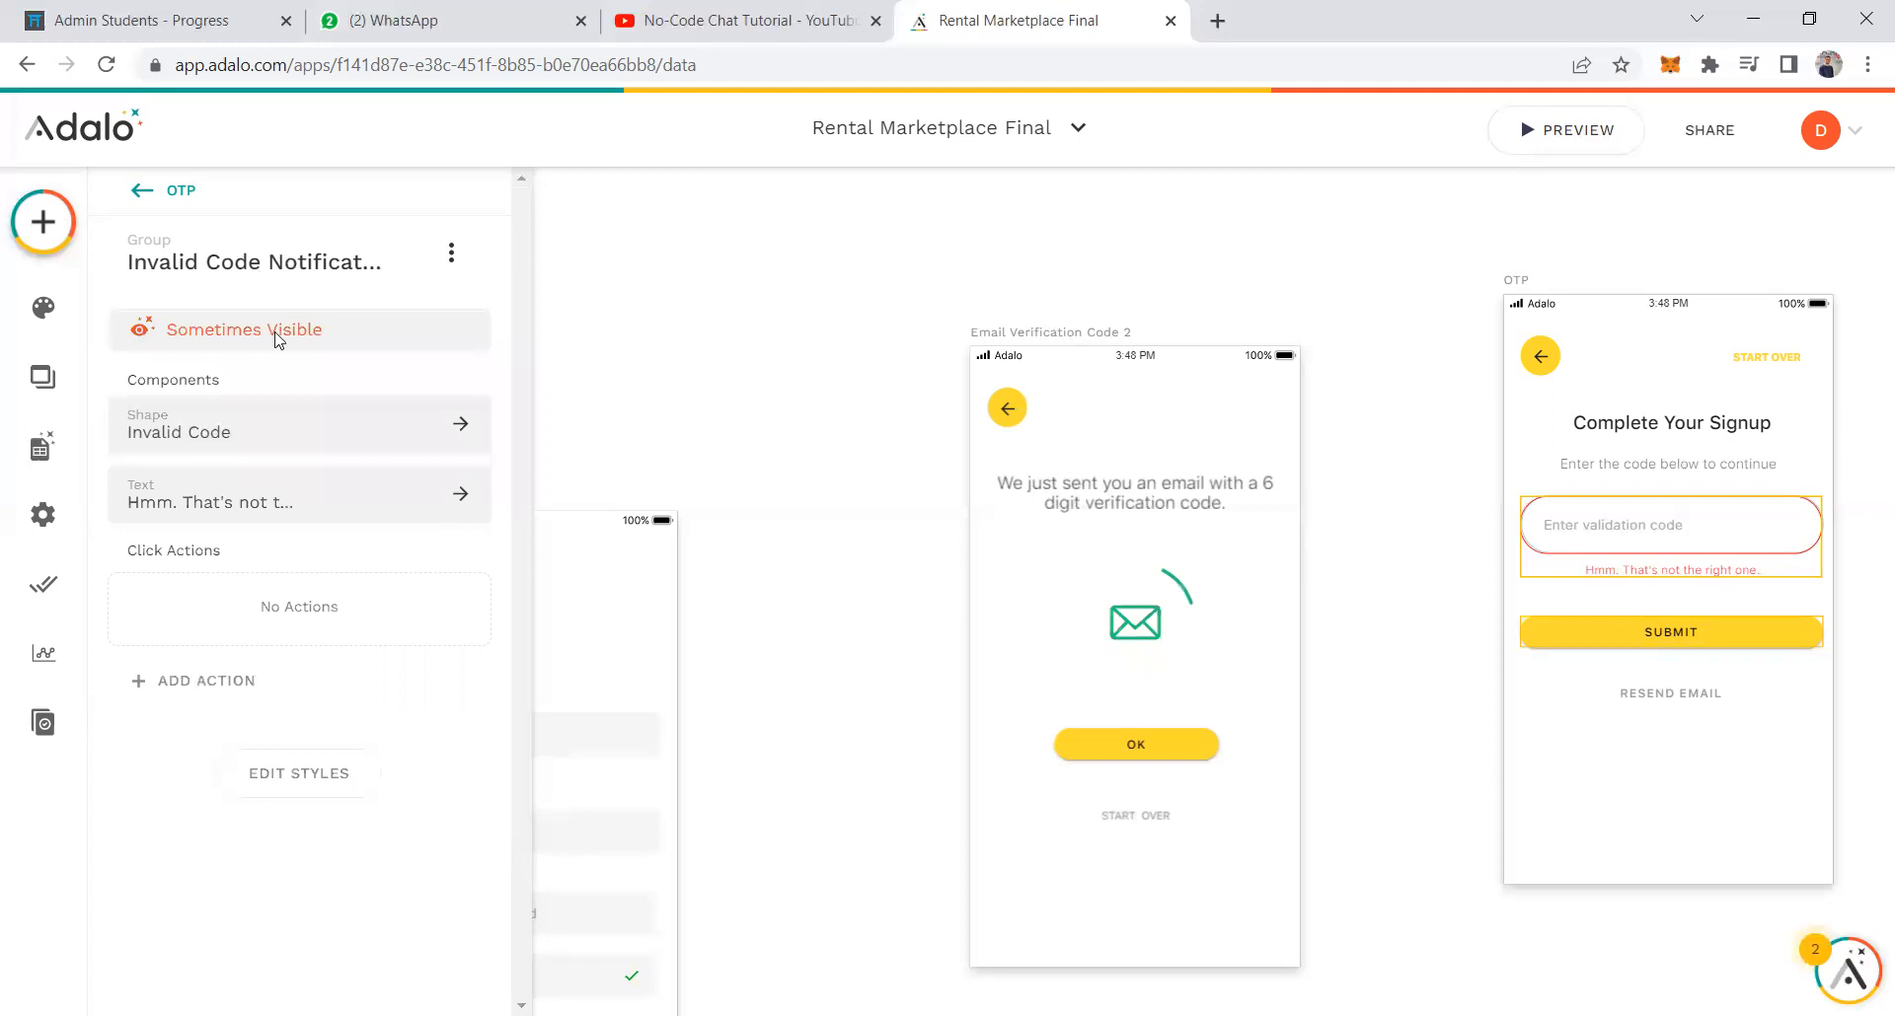
{"action": "scroll", "coordinate": [188, 681], "scroll_direction": "down", "scroll_amount": 4}
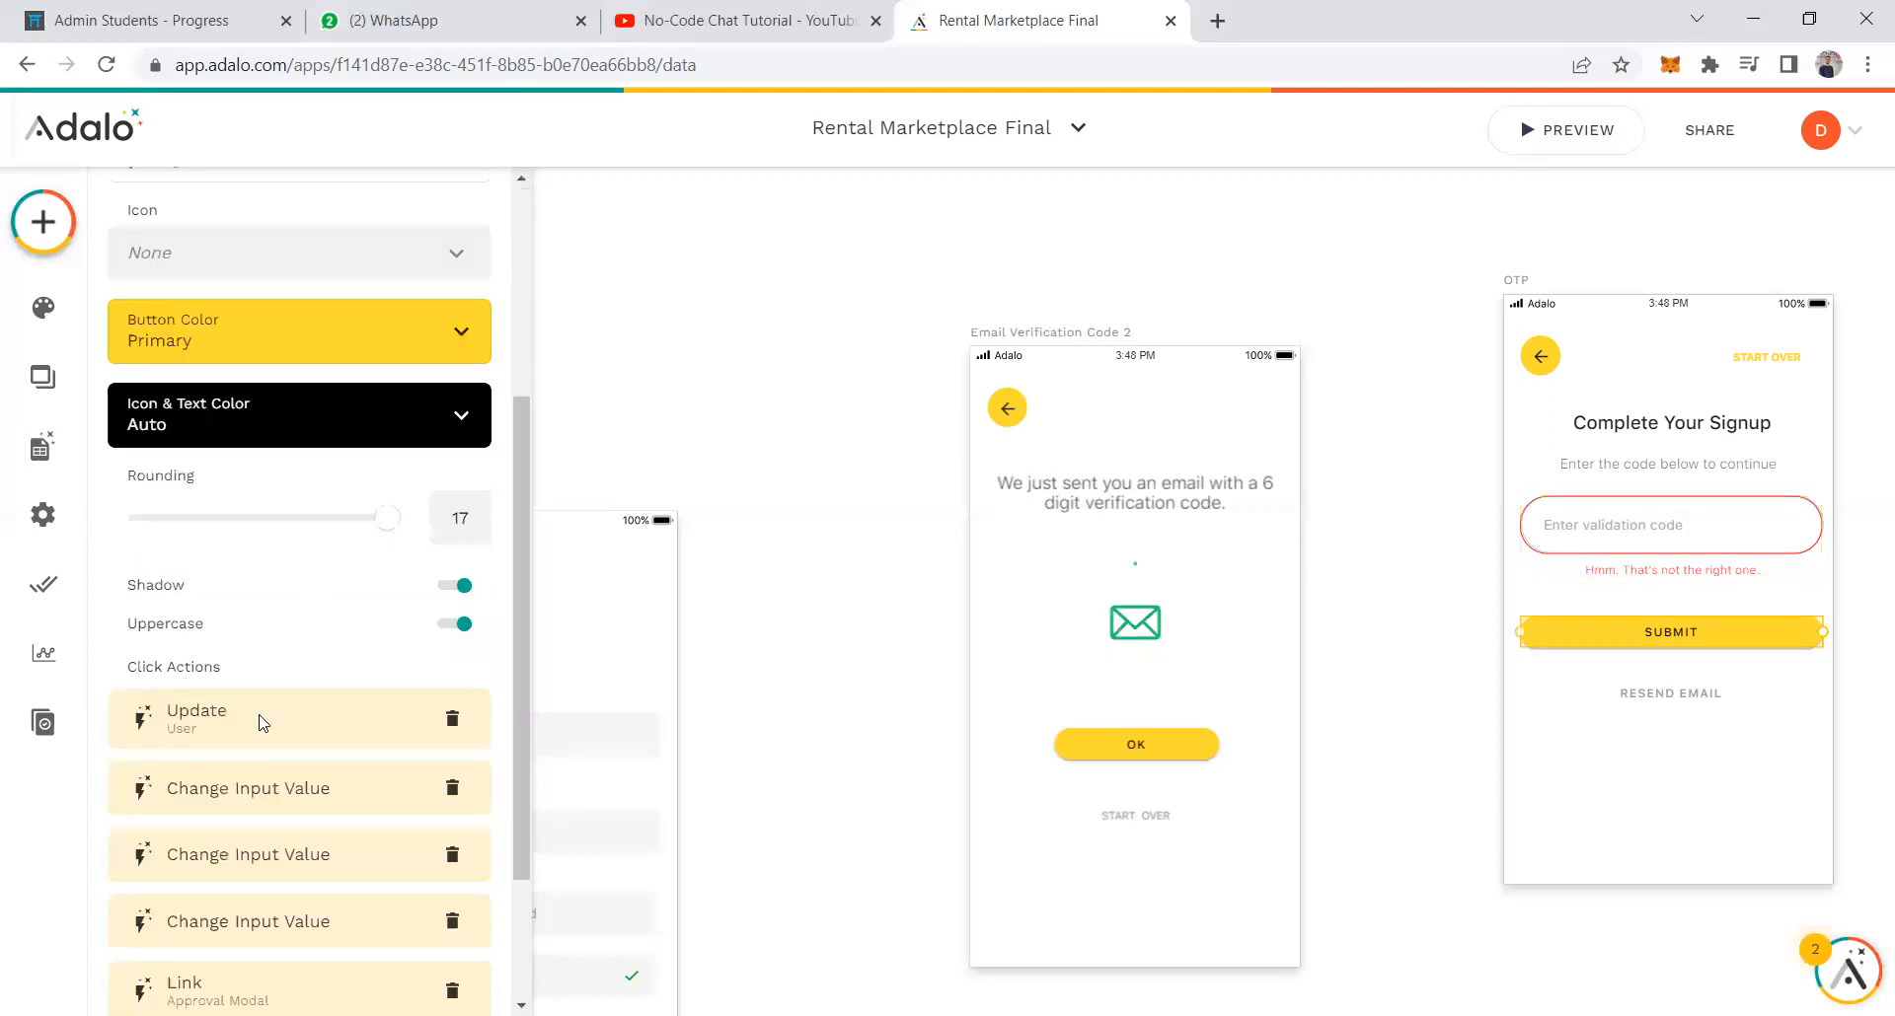
{"action": "scroll", "coordinate": [301, 602], "scroll_direction": "down", "scroll_amount": 2}
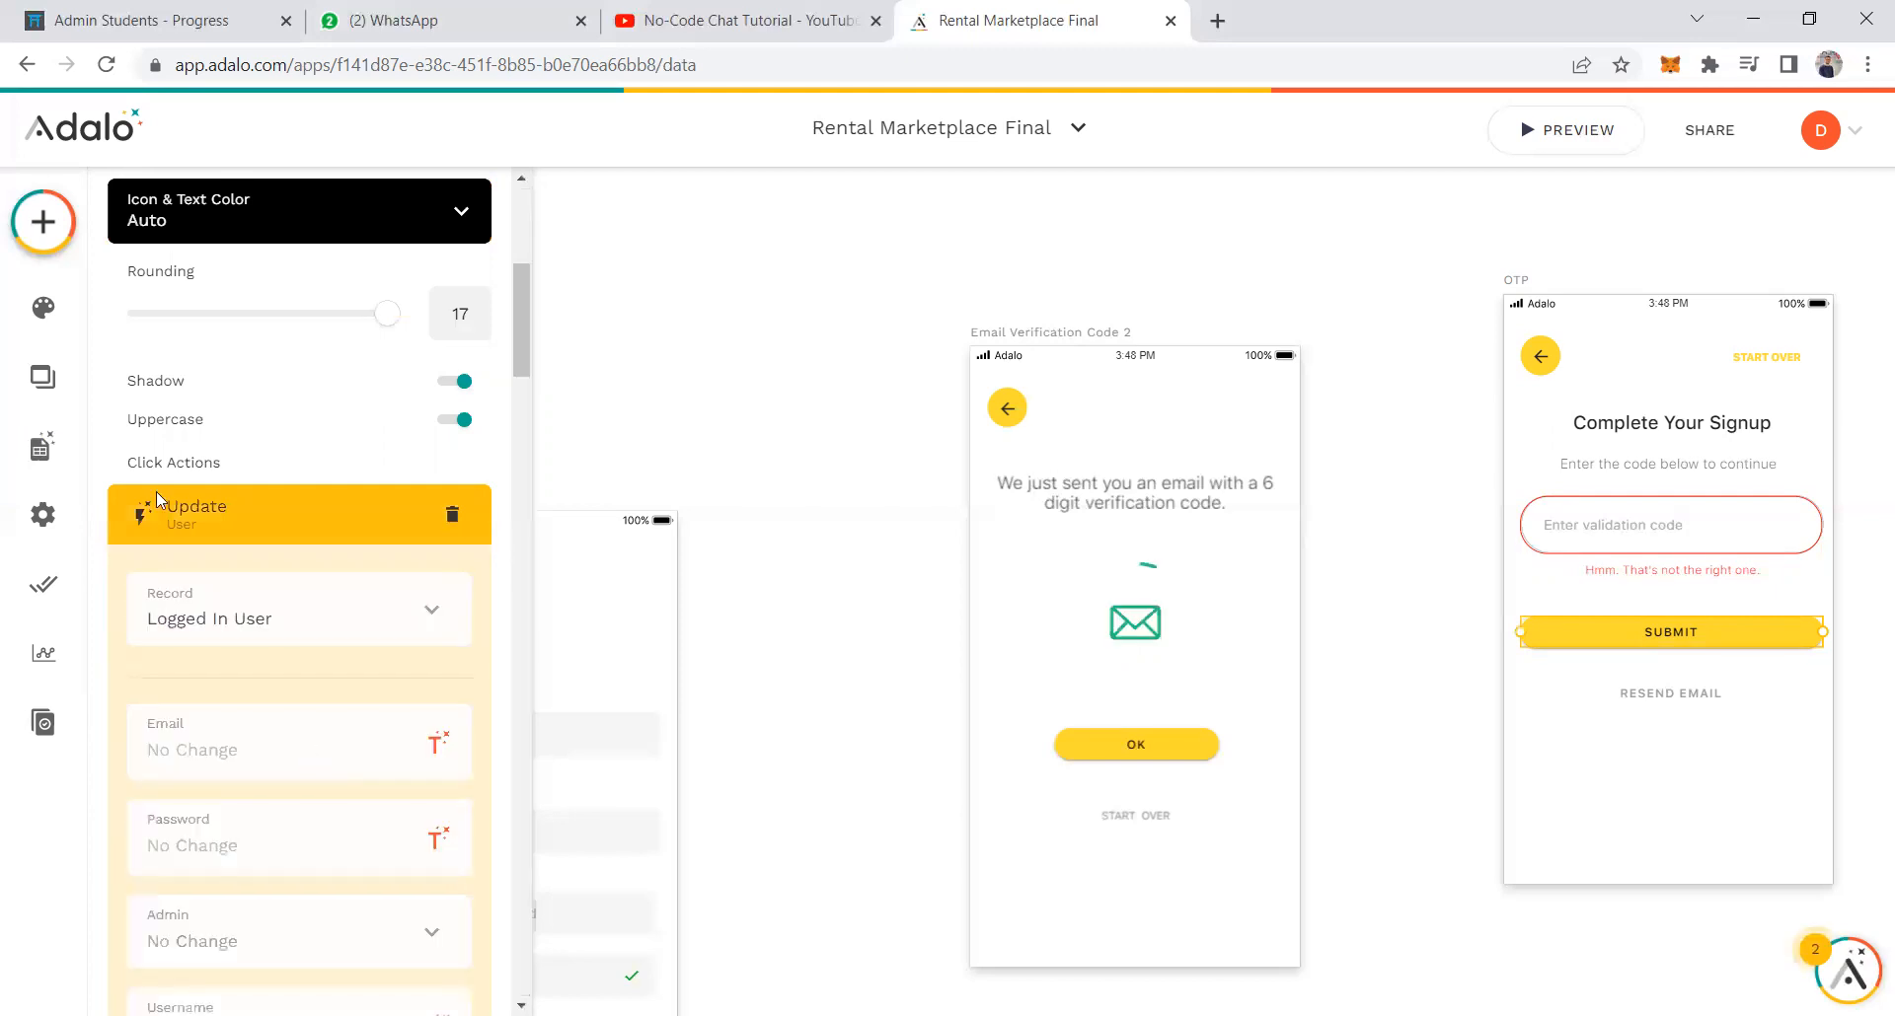
{"action": "scroll", "coordinate": [206, 400], "scroll_direction": "down", "scroll_amount": 5}
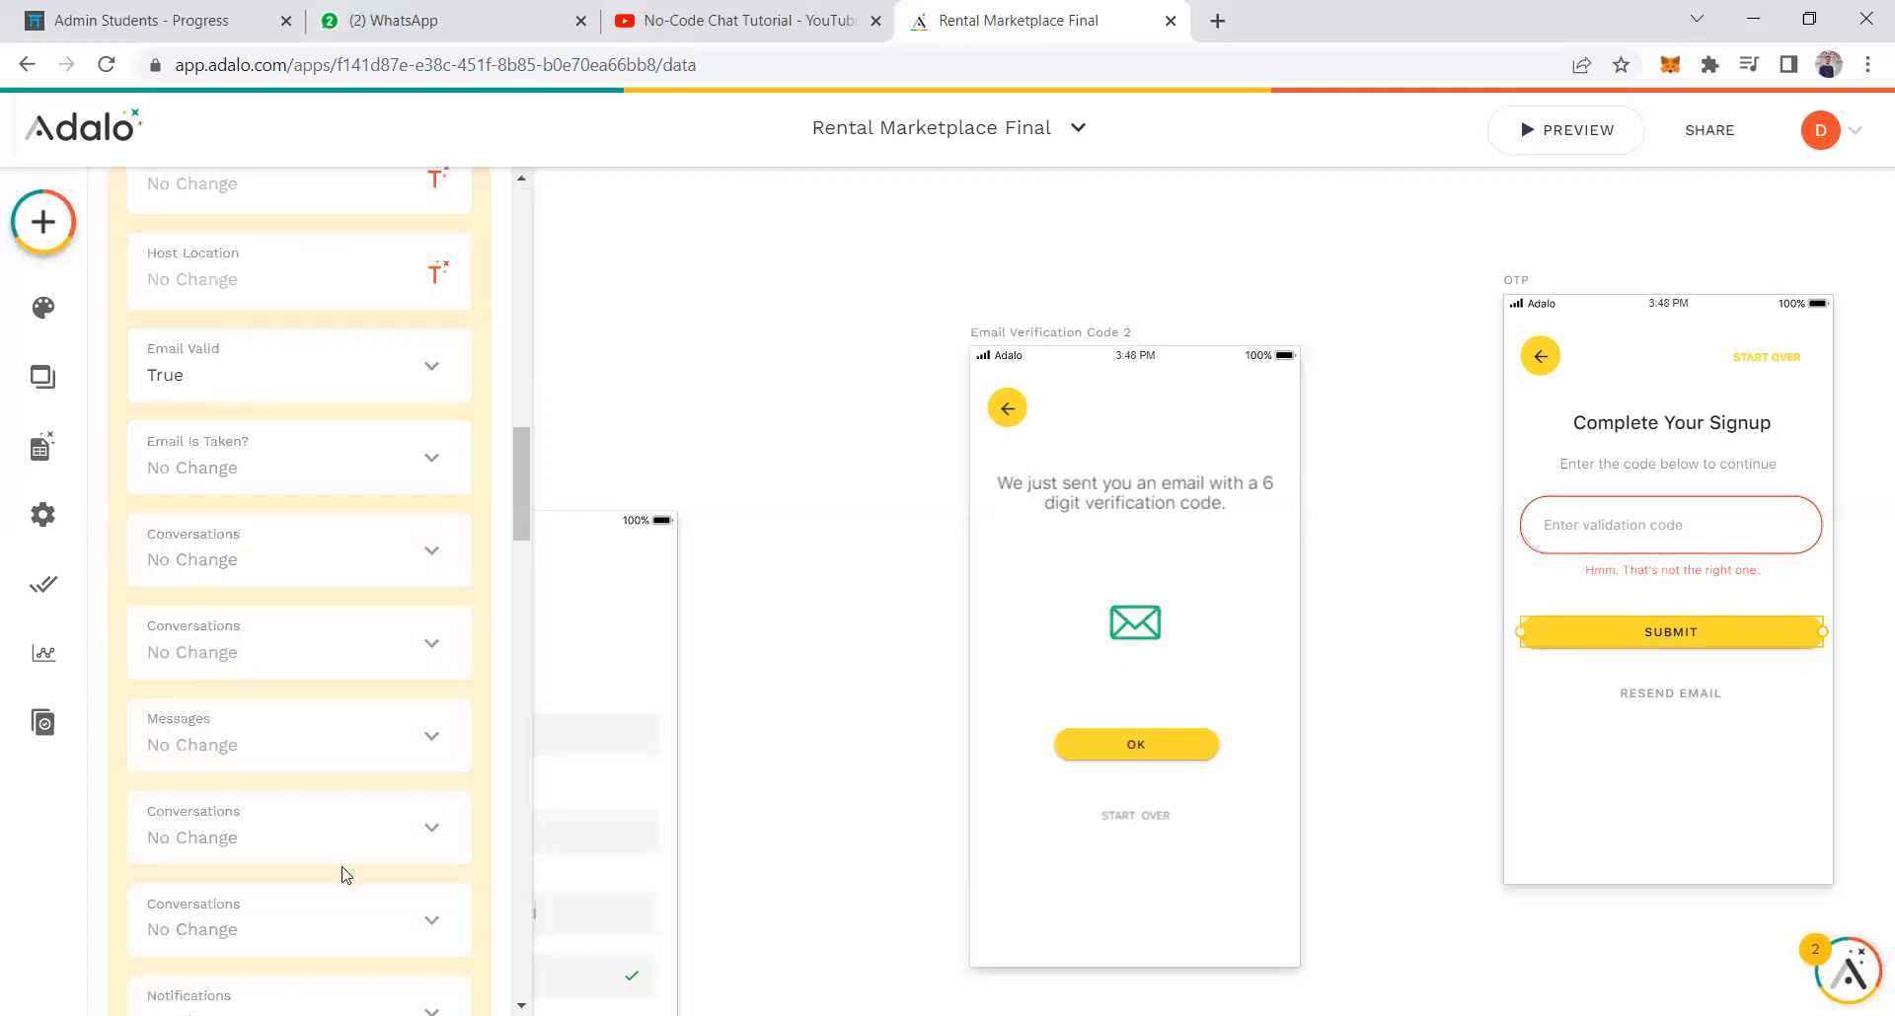
{"action": "scroll", "coordinate": [345, 872], "scroll_direction": "down", "scroll_amount": 15}
{"action": "scroll", "coordinate": [294, 882], "scroll_direction": "down", "scroll_amount": 7}
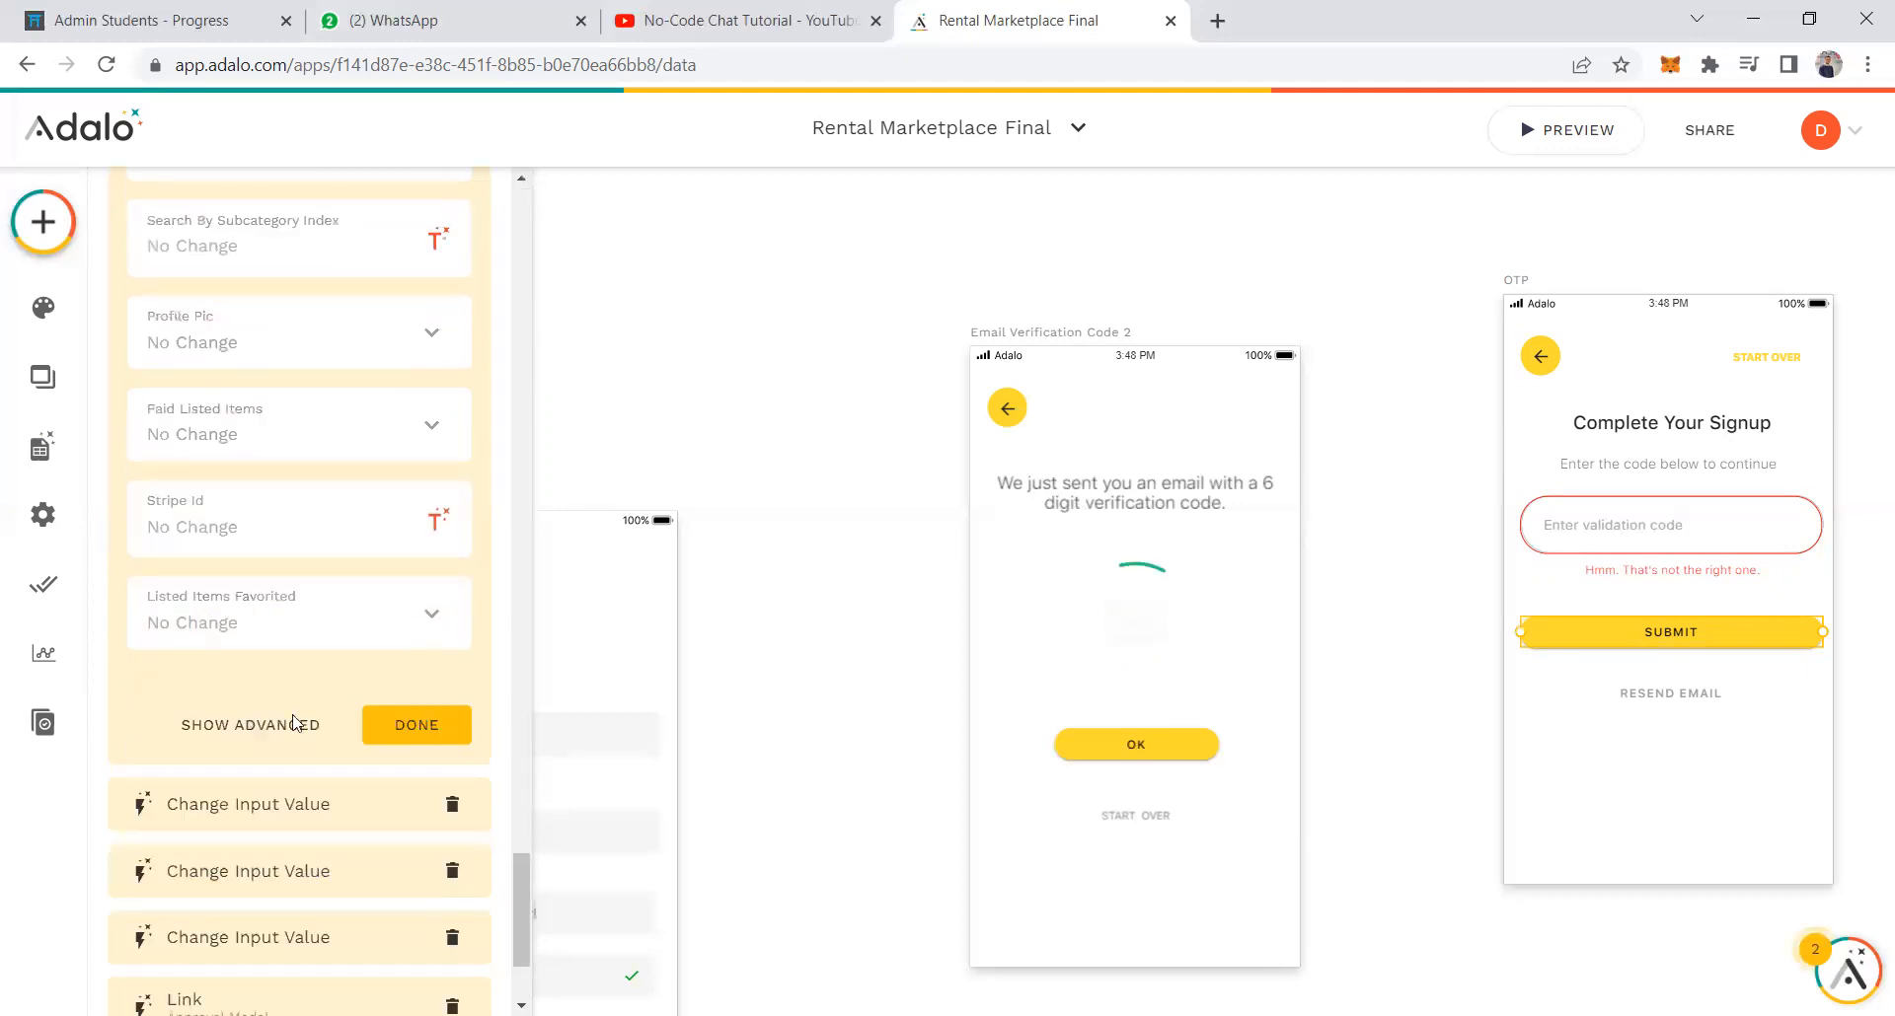
{"action": "left_click", "coordinate": [259, 724]}
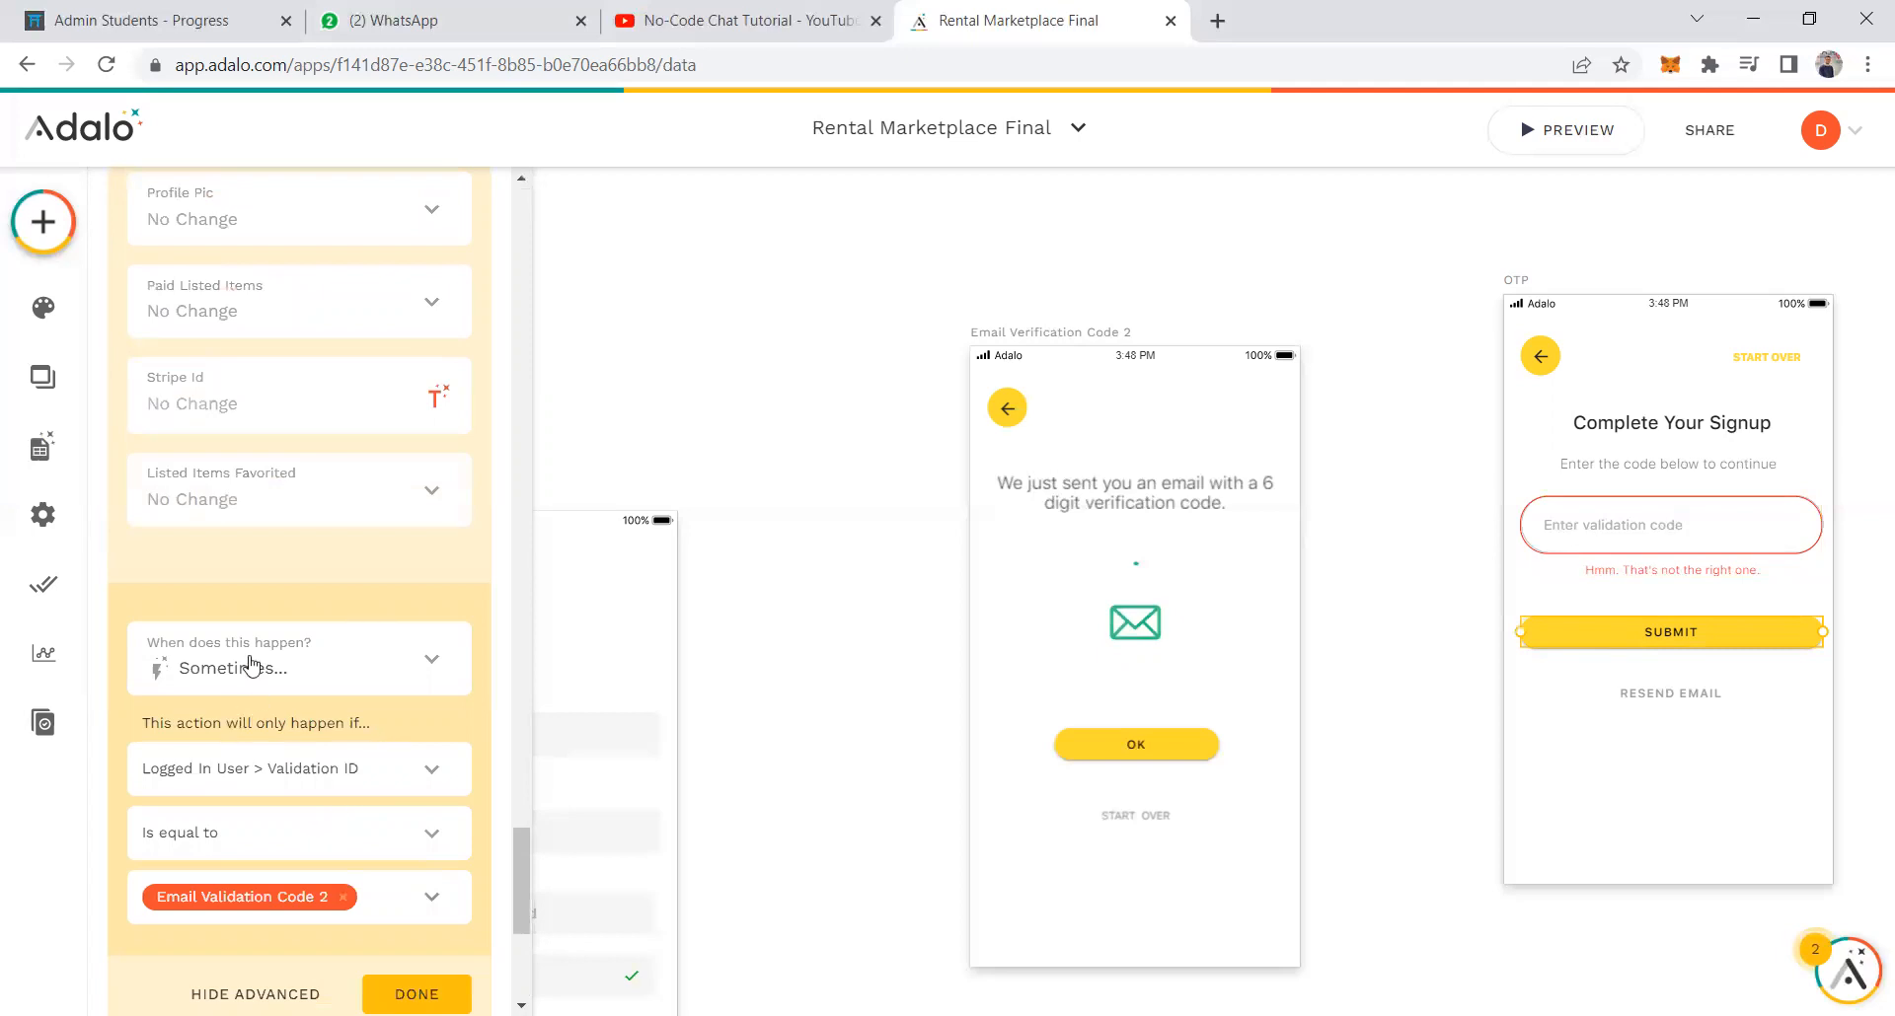
Inspect the value and advanced condition of the SUBMIT button's first Change Input Value action.
{"action": "left_click", "coordinate": [249, 594]}
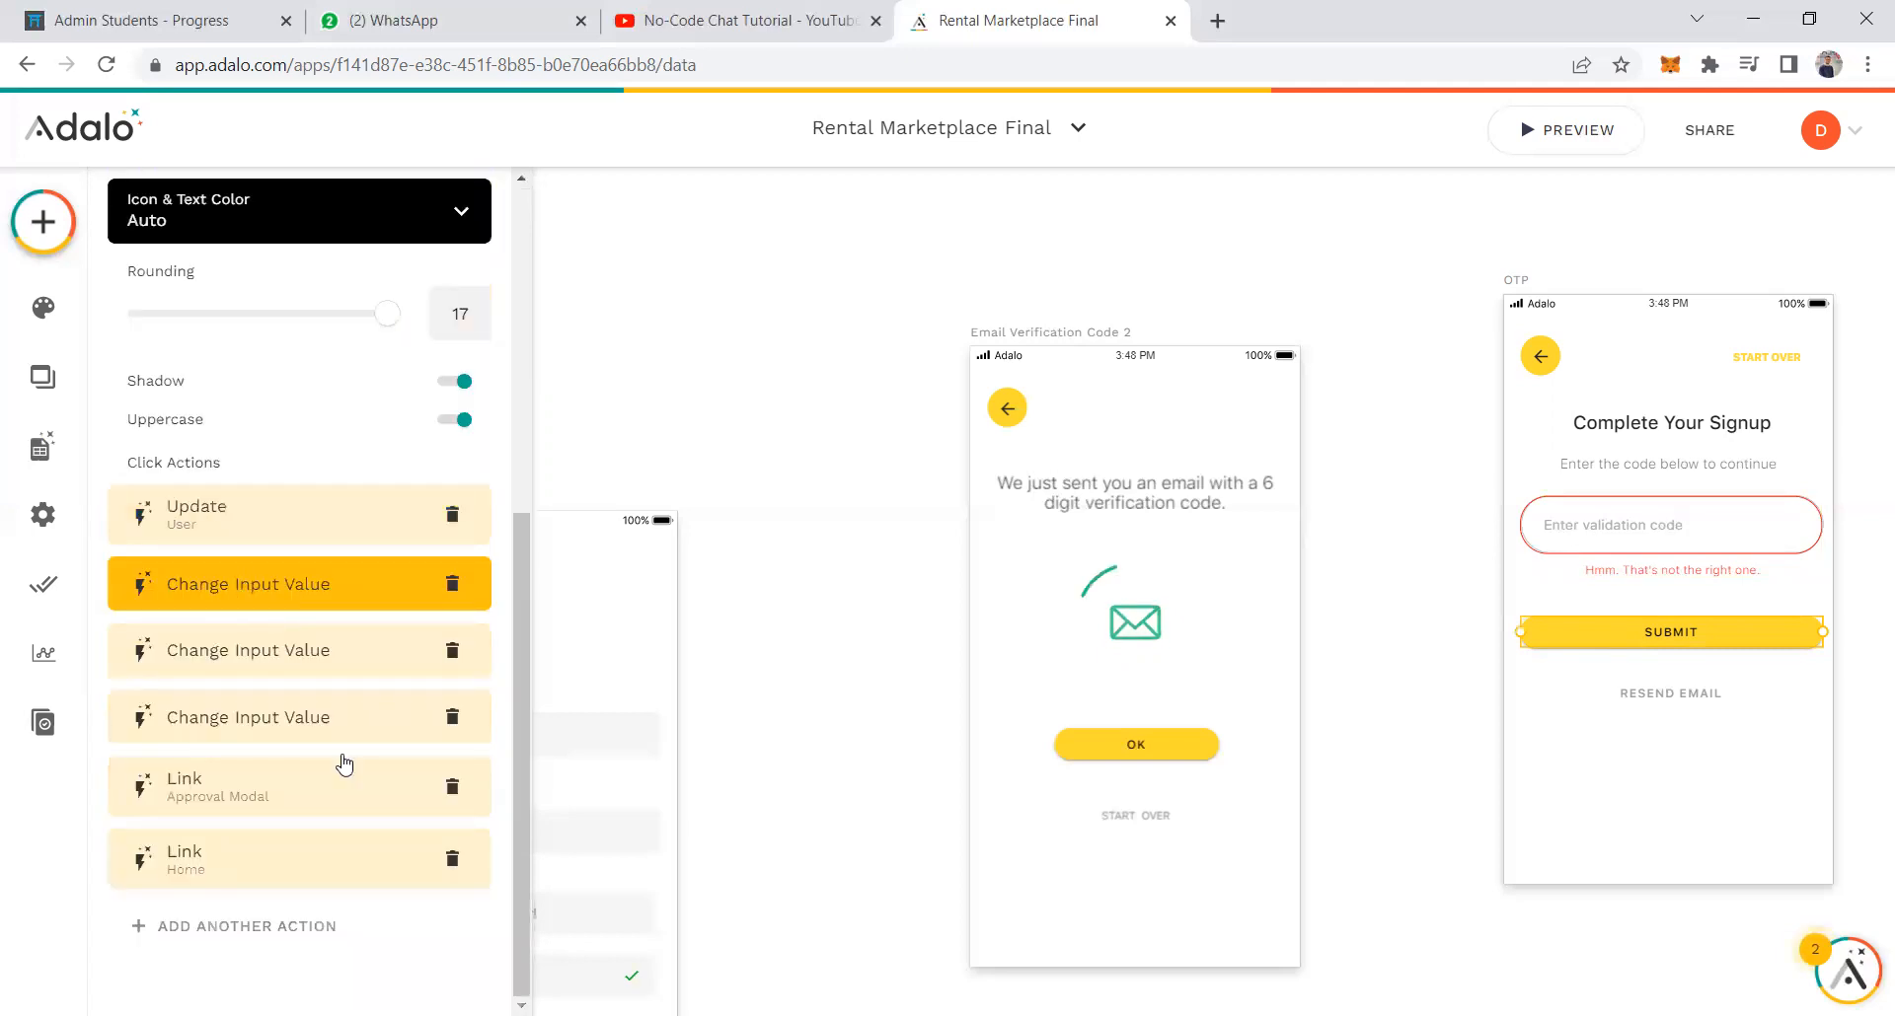
{"action": "left_click", "coordinate": [257, 700]}
{"action": "scroll", "coordinate": [229, 758], "scroll_direction": "down", "scroll_amount": 2}
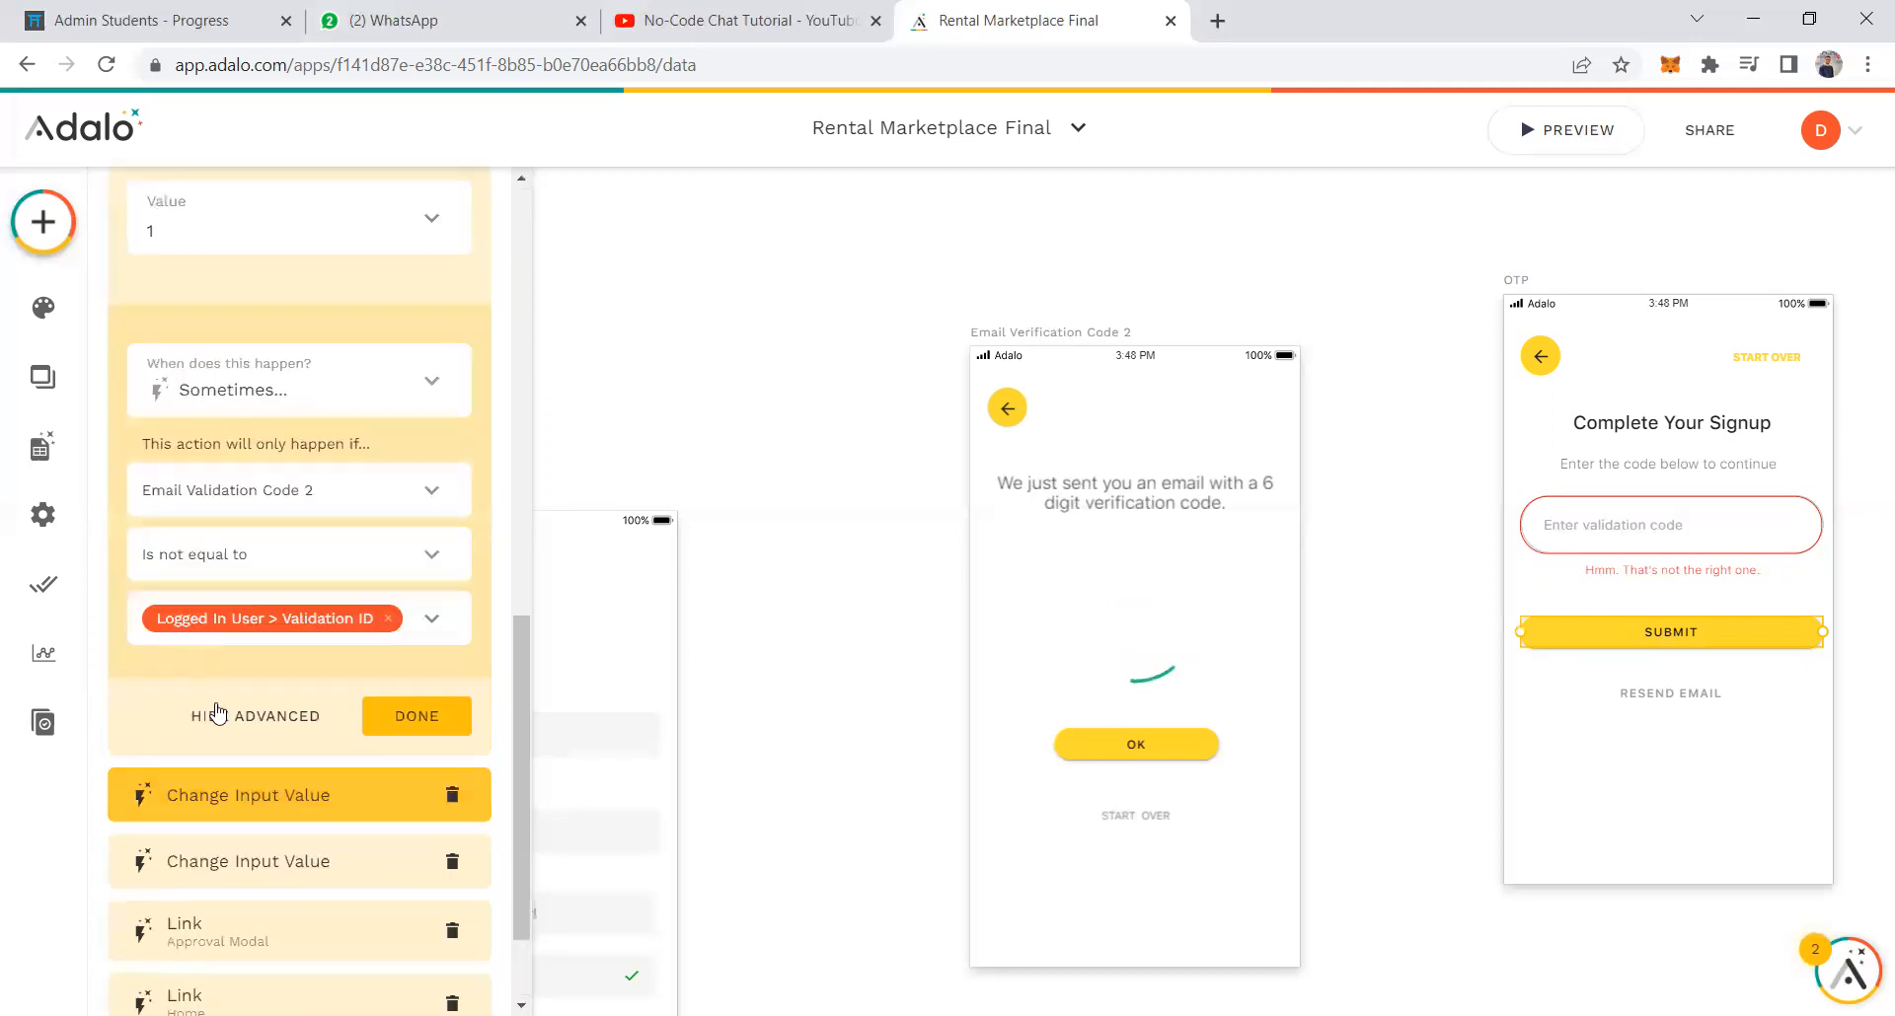
{"action": "scroll", "coordinate": [247, 712], "scroll_direction": "down", "scroll_amount": 1}
{"action": "scroll", "coordinate": [288, 675], "scroll_direction": "down", "scroll_amount": 1}
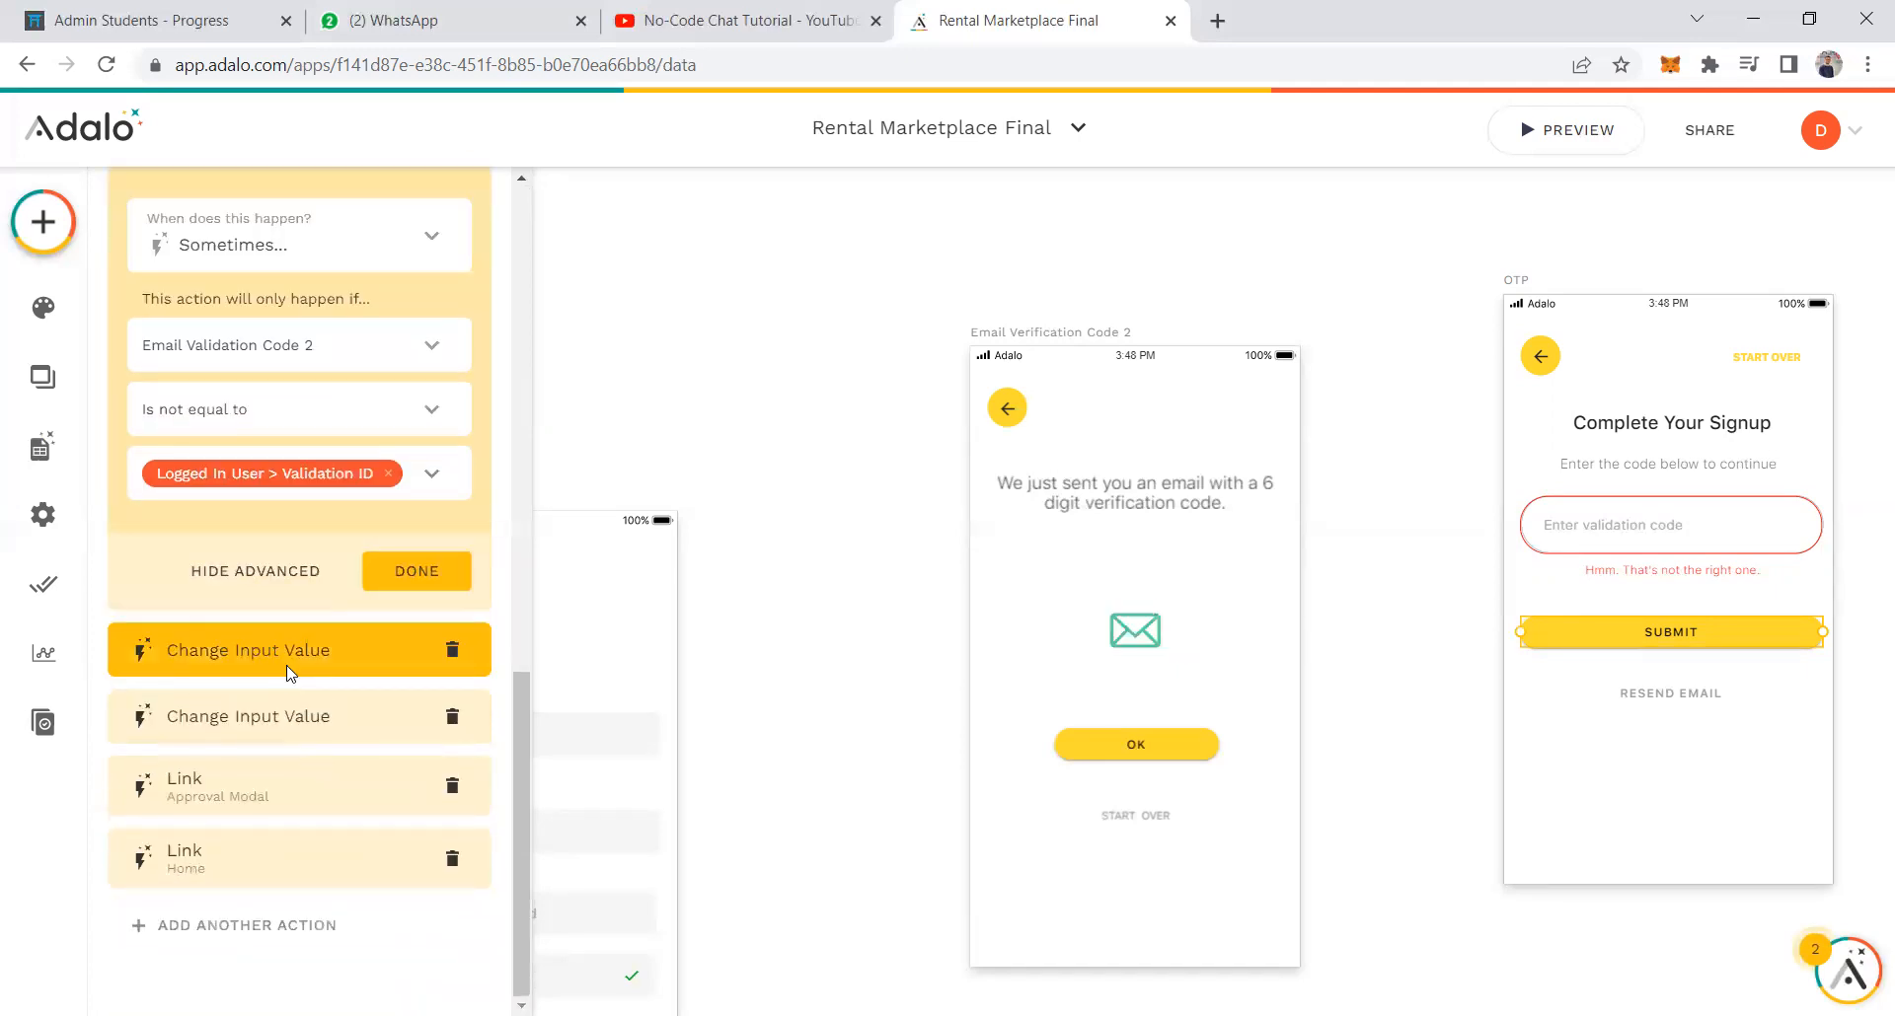
Inspect the input, value and advanced condition of the SUBMIT button's second Change Input Value action.
{"action": "left_click", "coordinate": [291, 674]}
{"action": "left_click", "coordinate": [268, 638]}
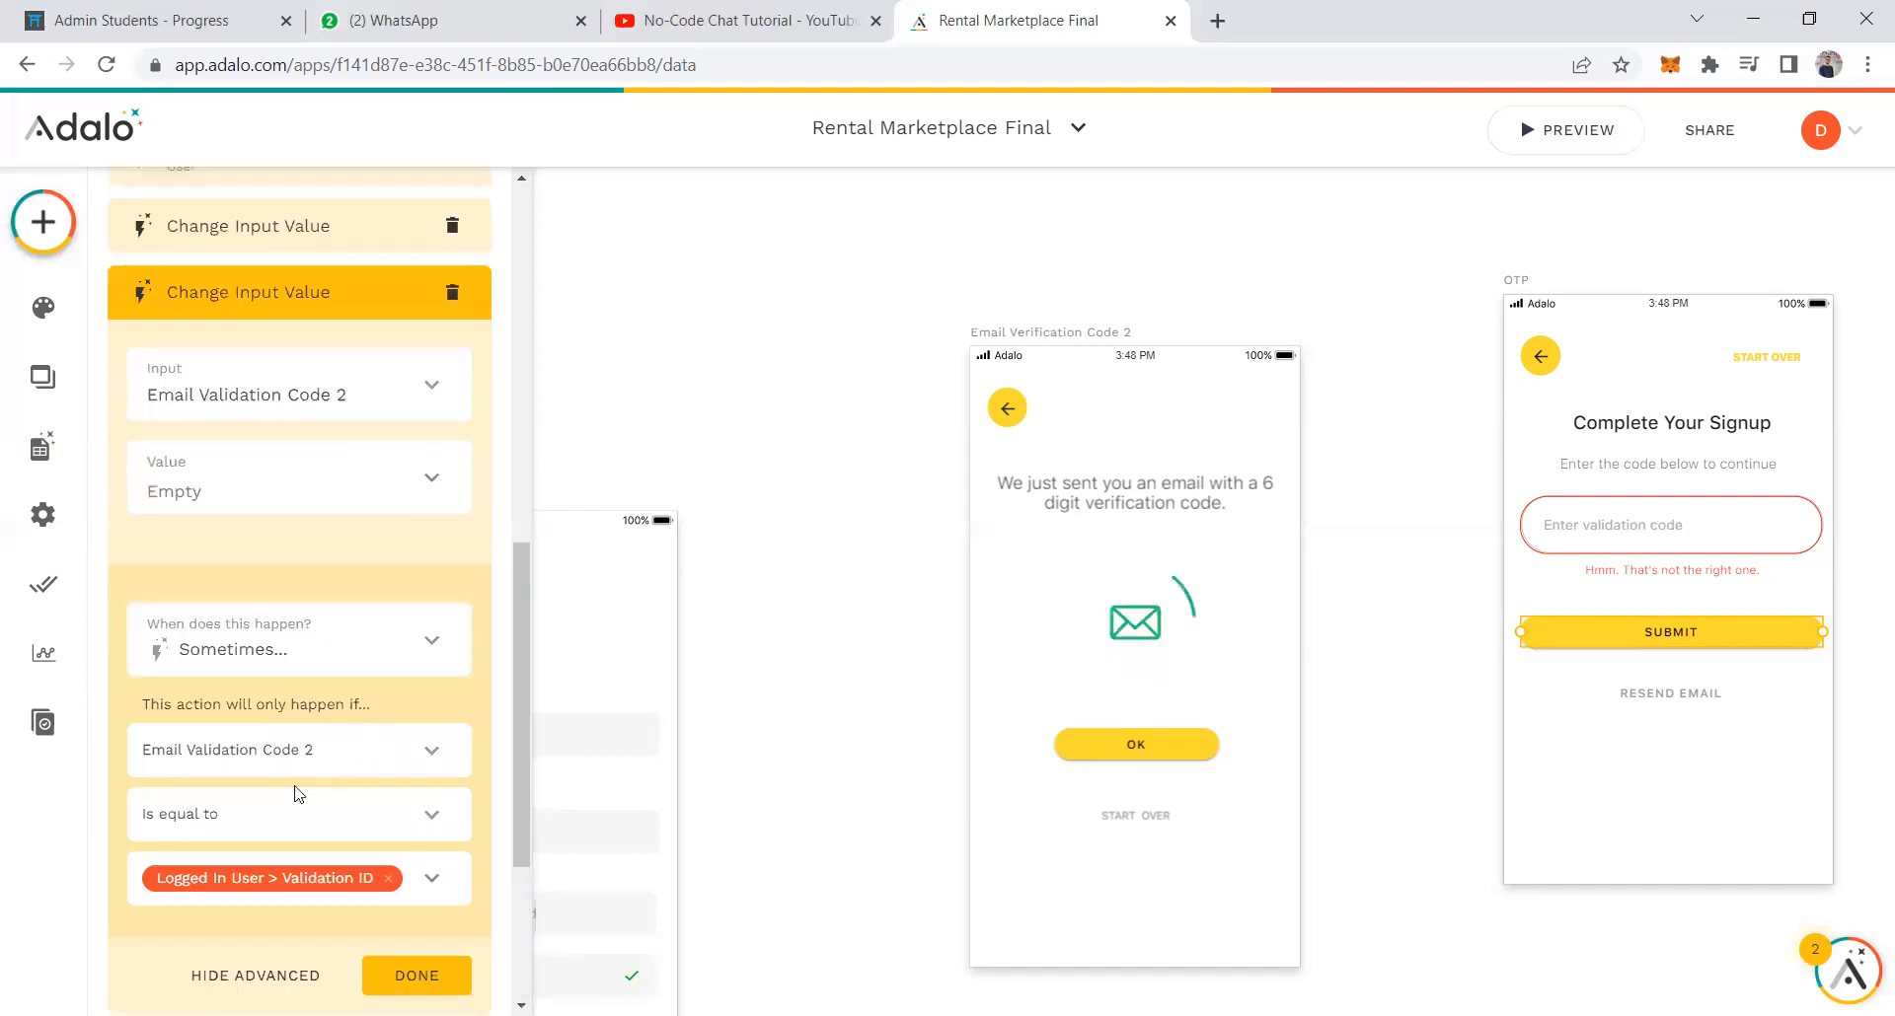
{"action": "scroll", "coordinate": [286, 740], "scroll_direction": "down", "scroll_amount": 2}
{"action": "scroll", "coordinate": [274, 681], "scroll_direction": "down", "scroll_amount": 2}
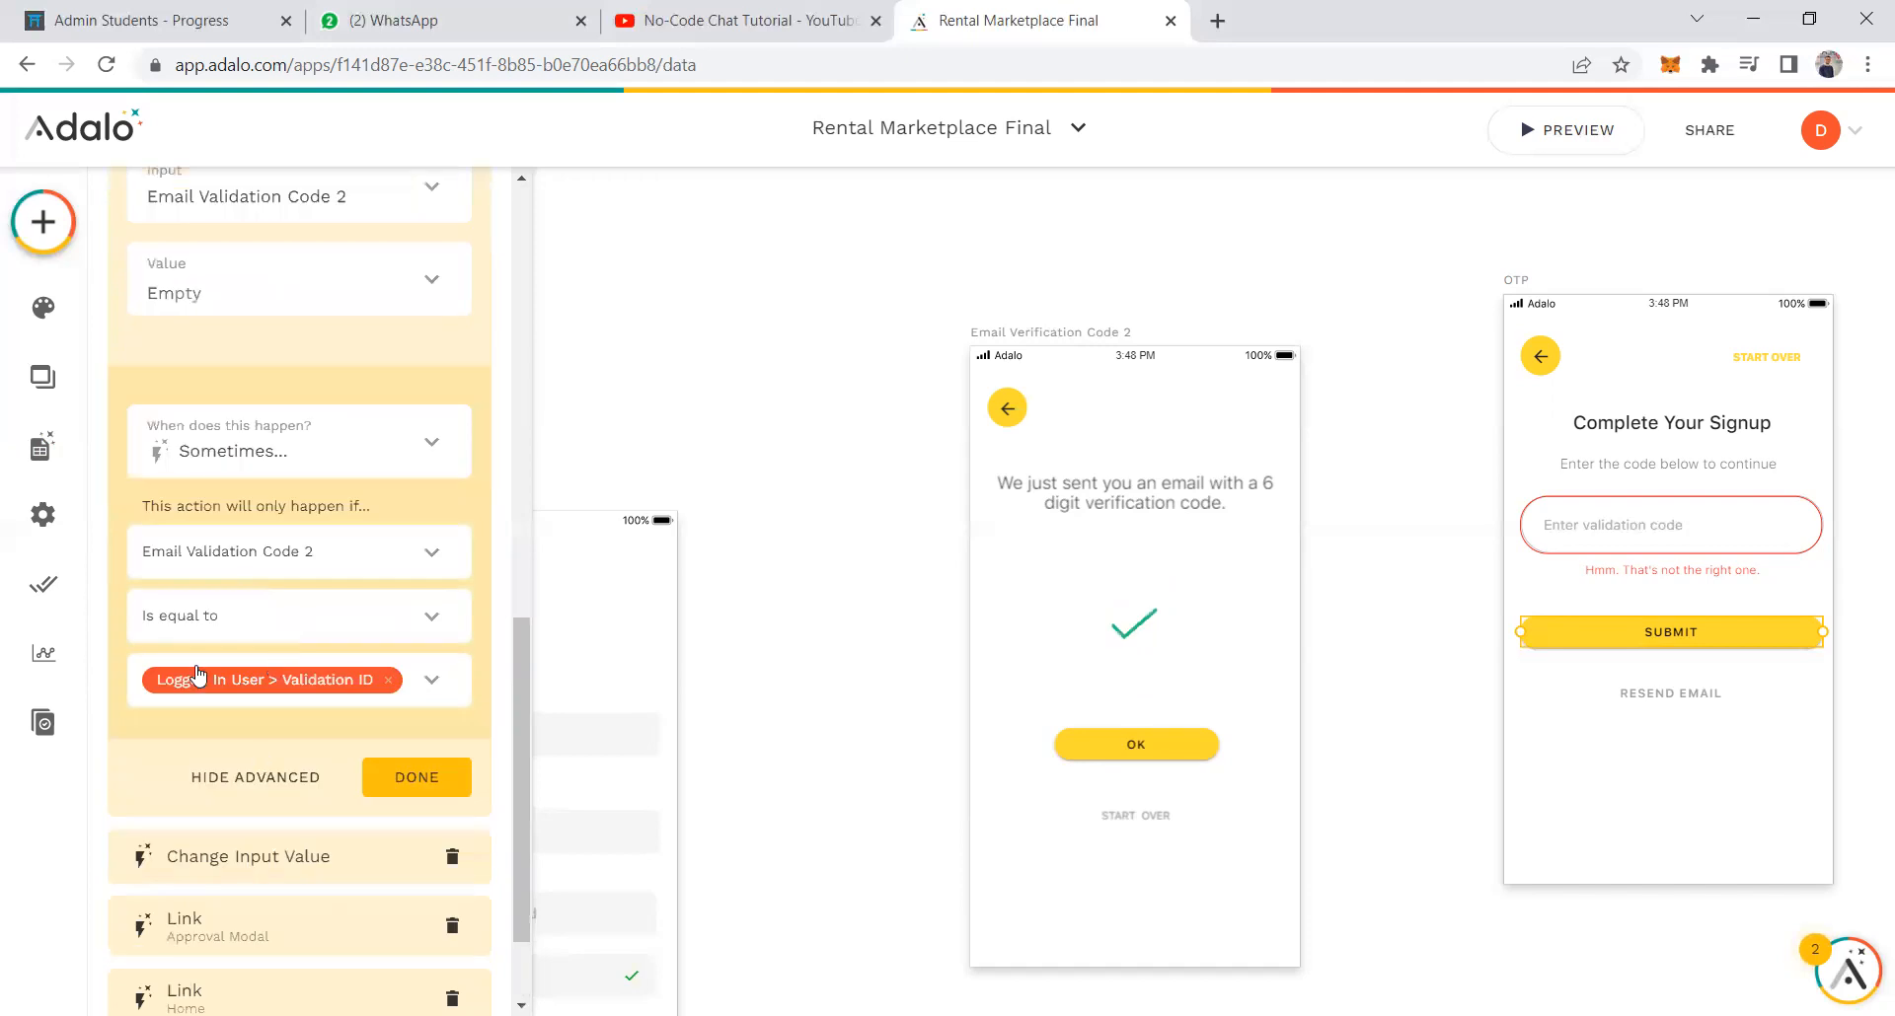
Inspect the input, value and advanced condition of the SUBMIT button's third Change Input Value action.
{"action": "scroll", "coordinate": [277, 691], "scroll_direction": "down", "scroll_amount": 2}
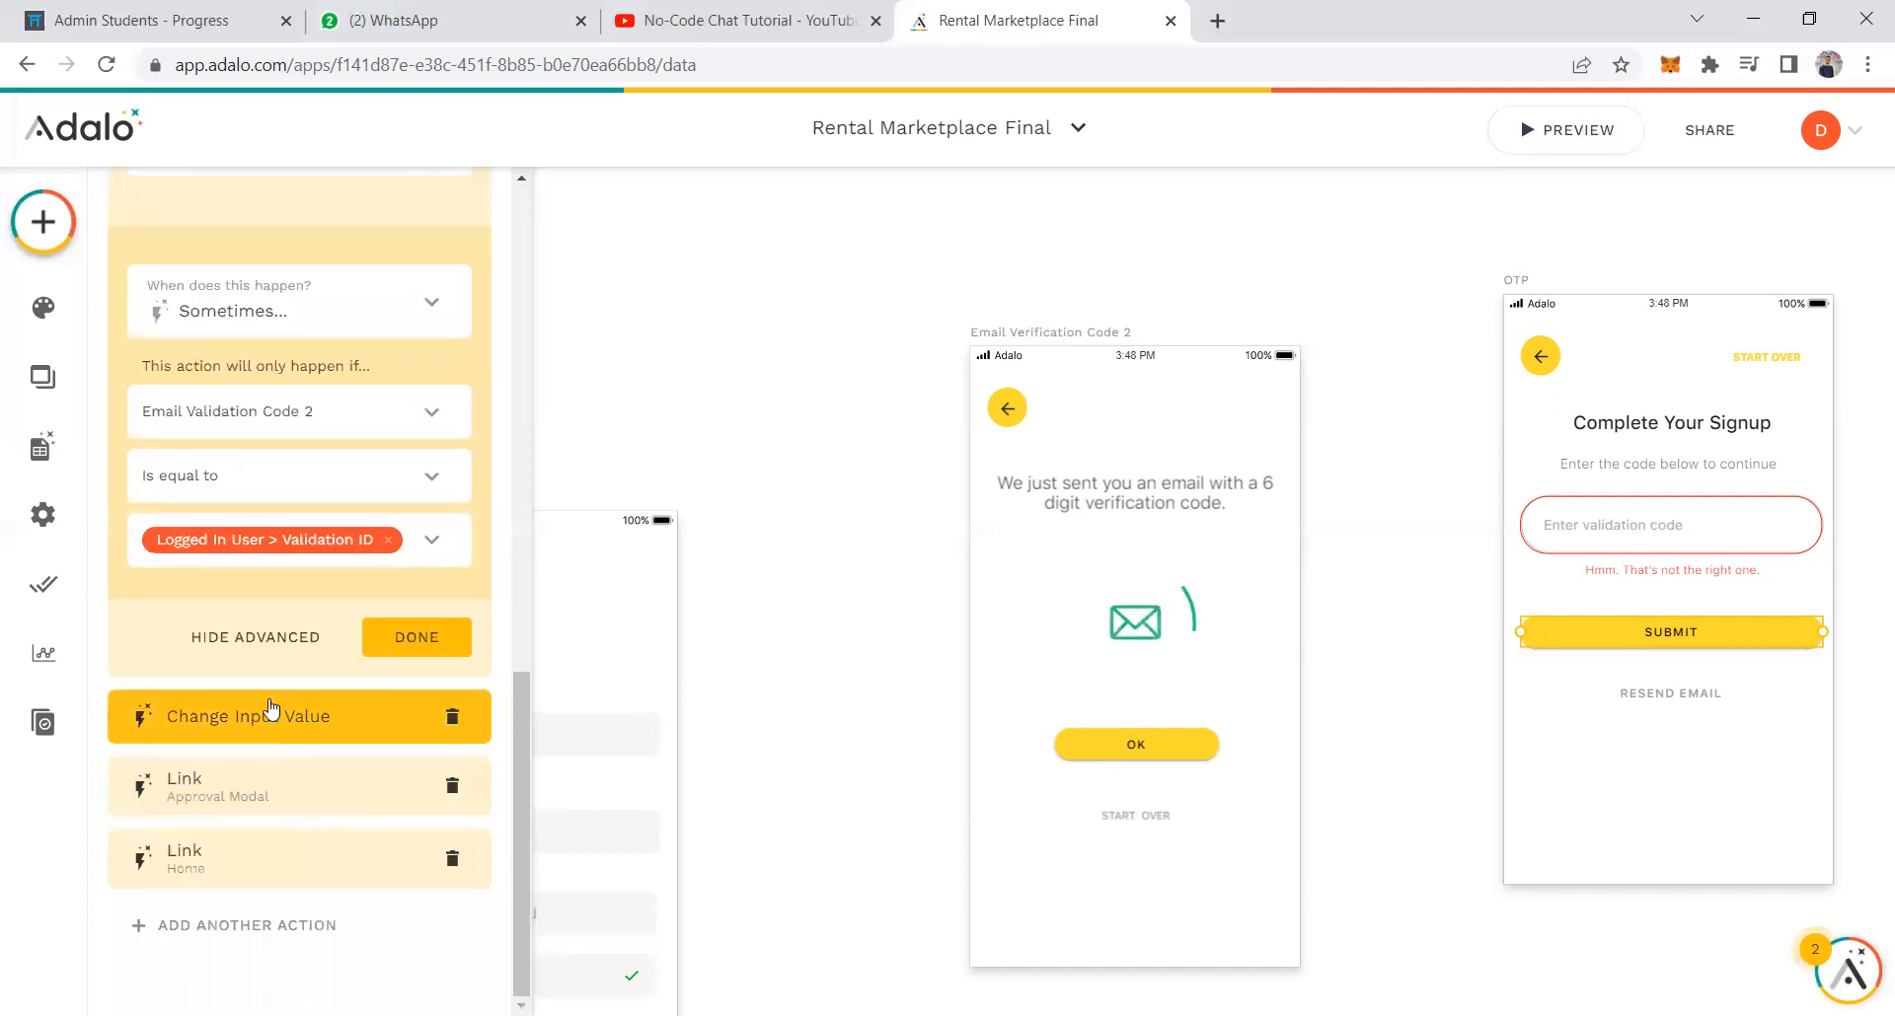
{"action": "left_click", "coordinate": [277, 721]}
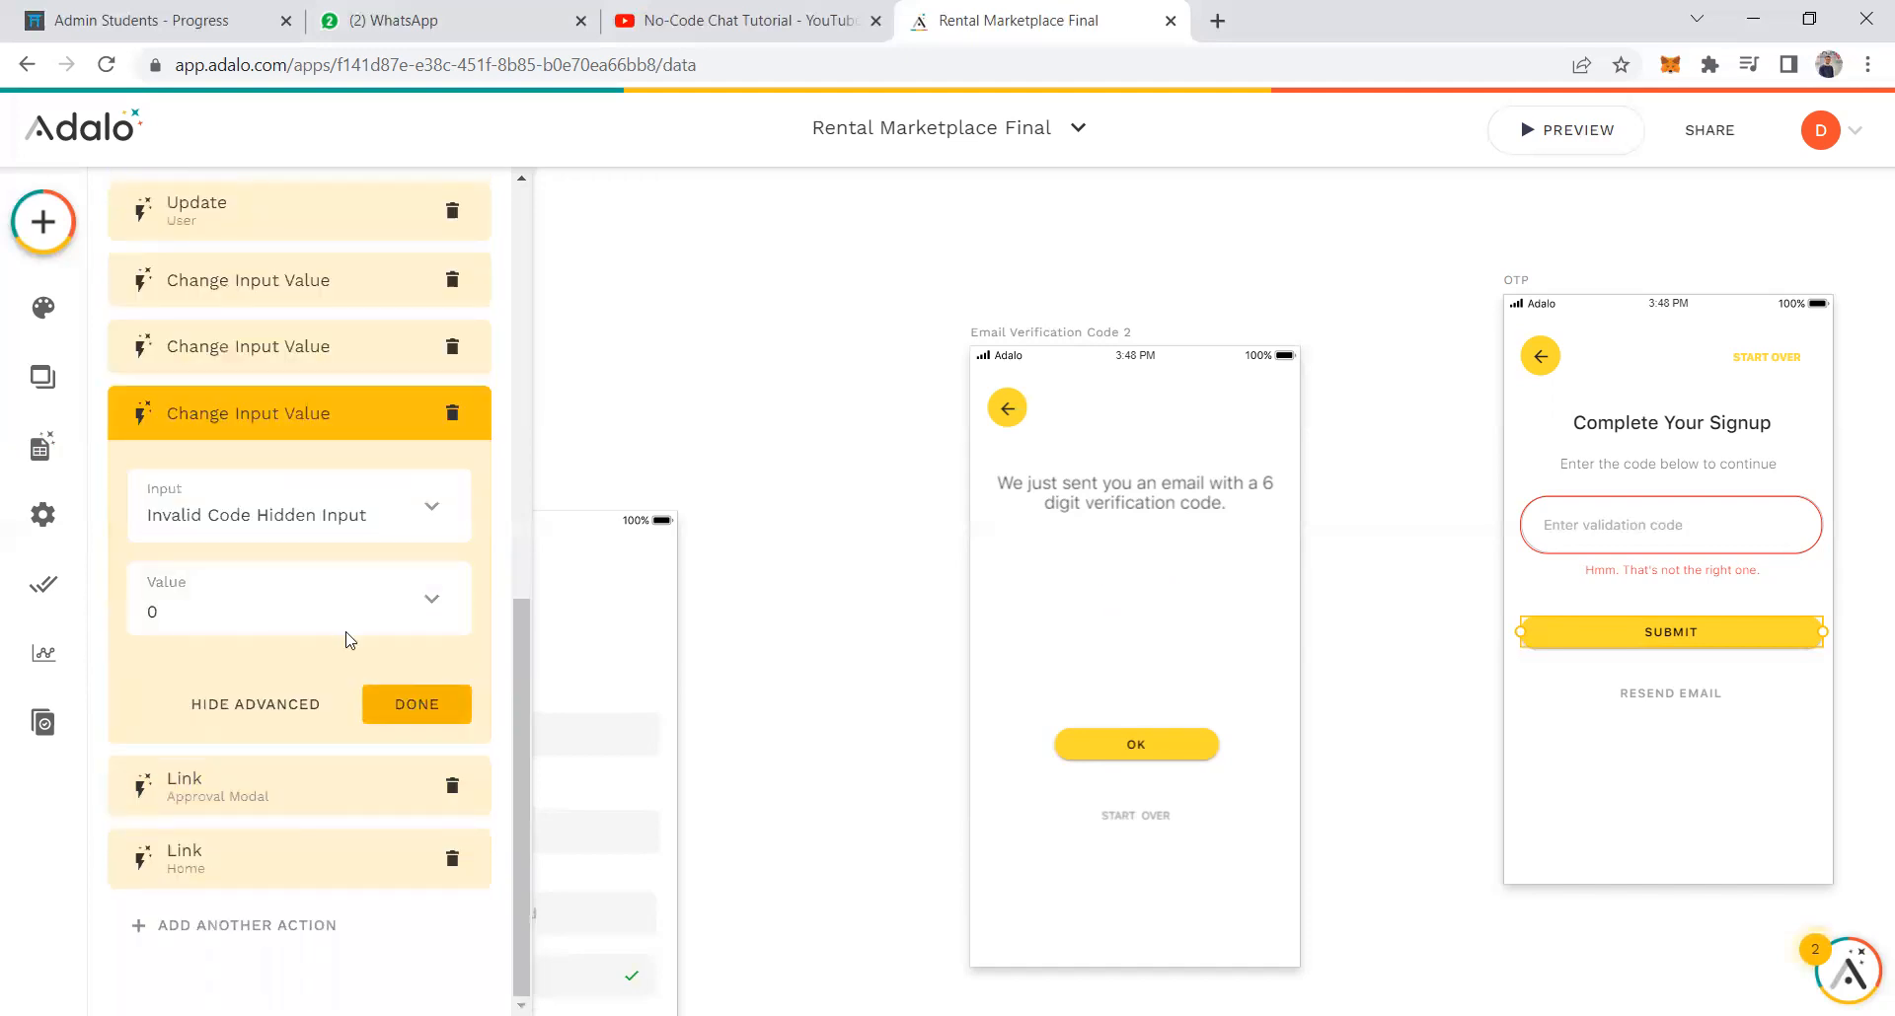
{"action": "scroll", "coordinate": [296, 740], "scroll_direction": "down", "scroll_amount": 3}
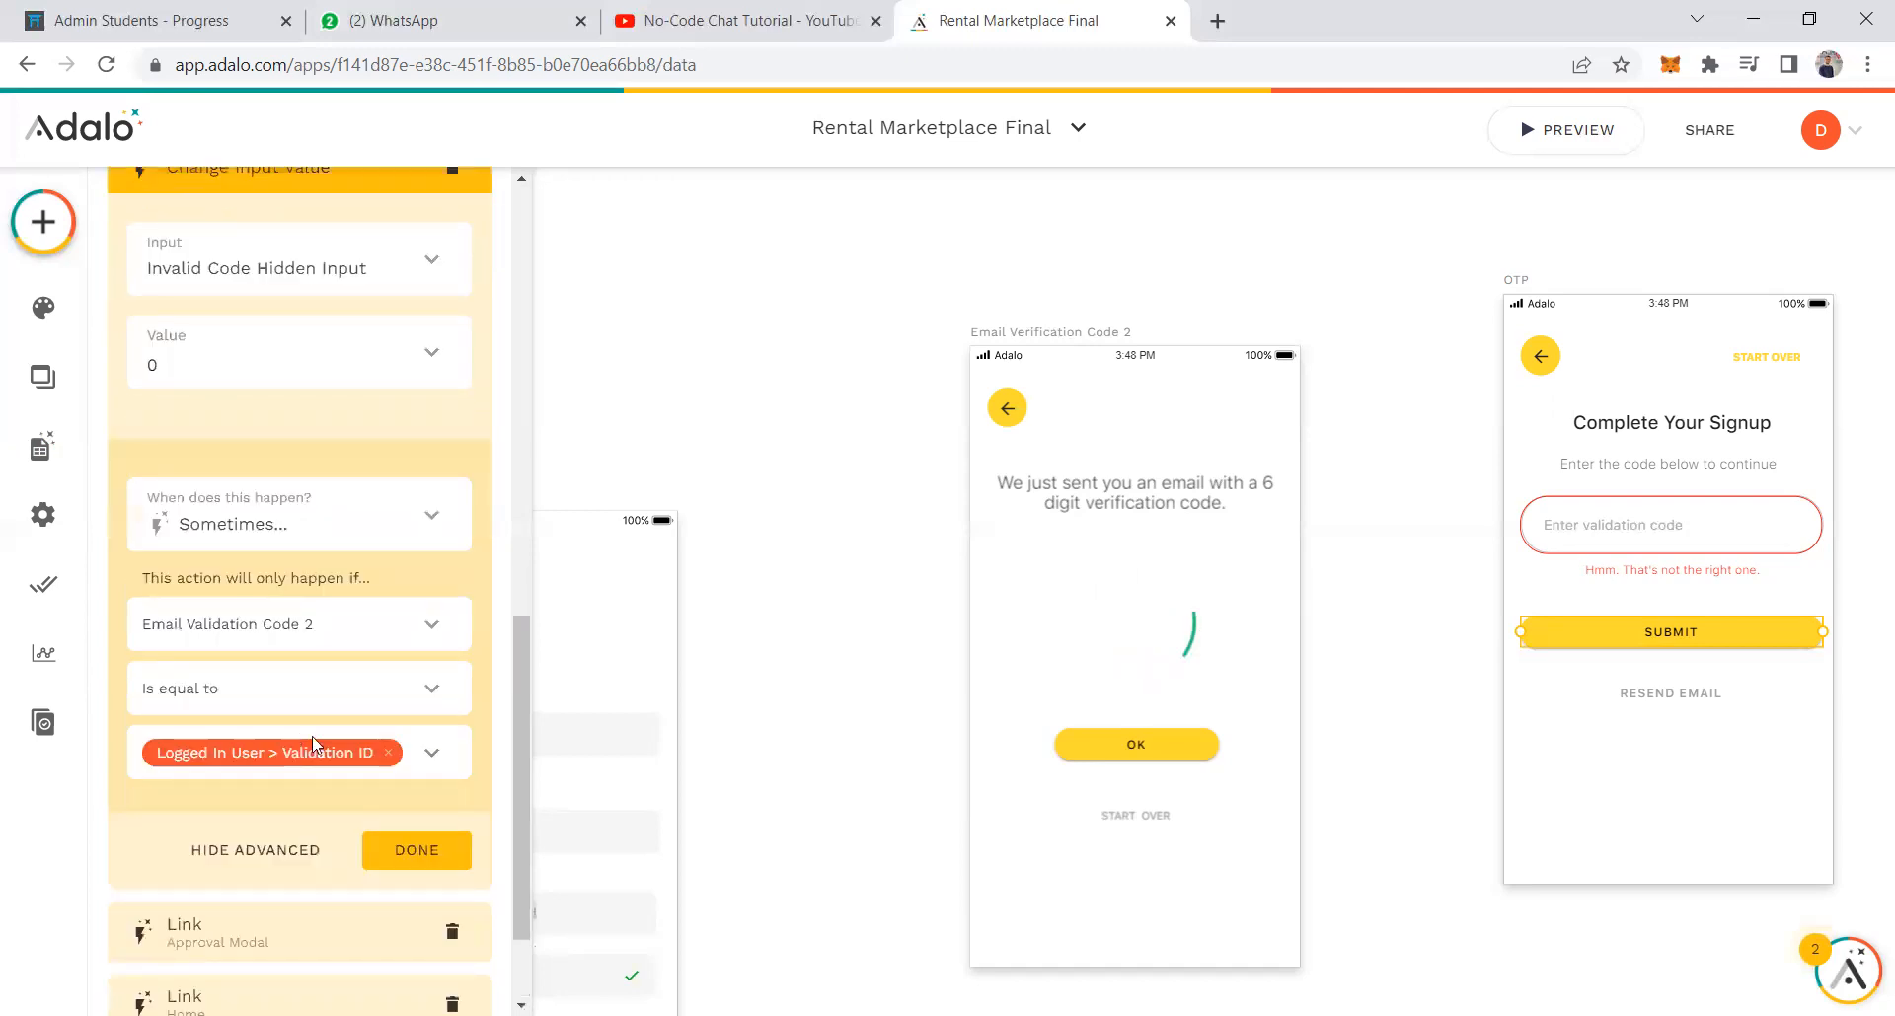
{"action": "scroll", "coordinate": [312, 736], "scroll_direction": "down", "scroll_amount": 2}
Inspect the target screen, transition and advanced condition of the SUBMIT button's Approval Modal link action, and deselect the button.
{"action": "left_click", "coordinate": [286, 789]}
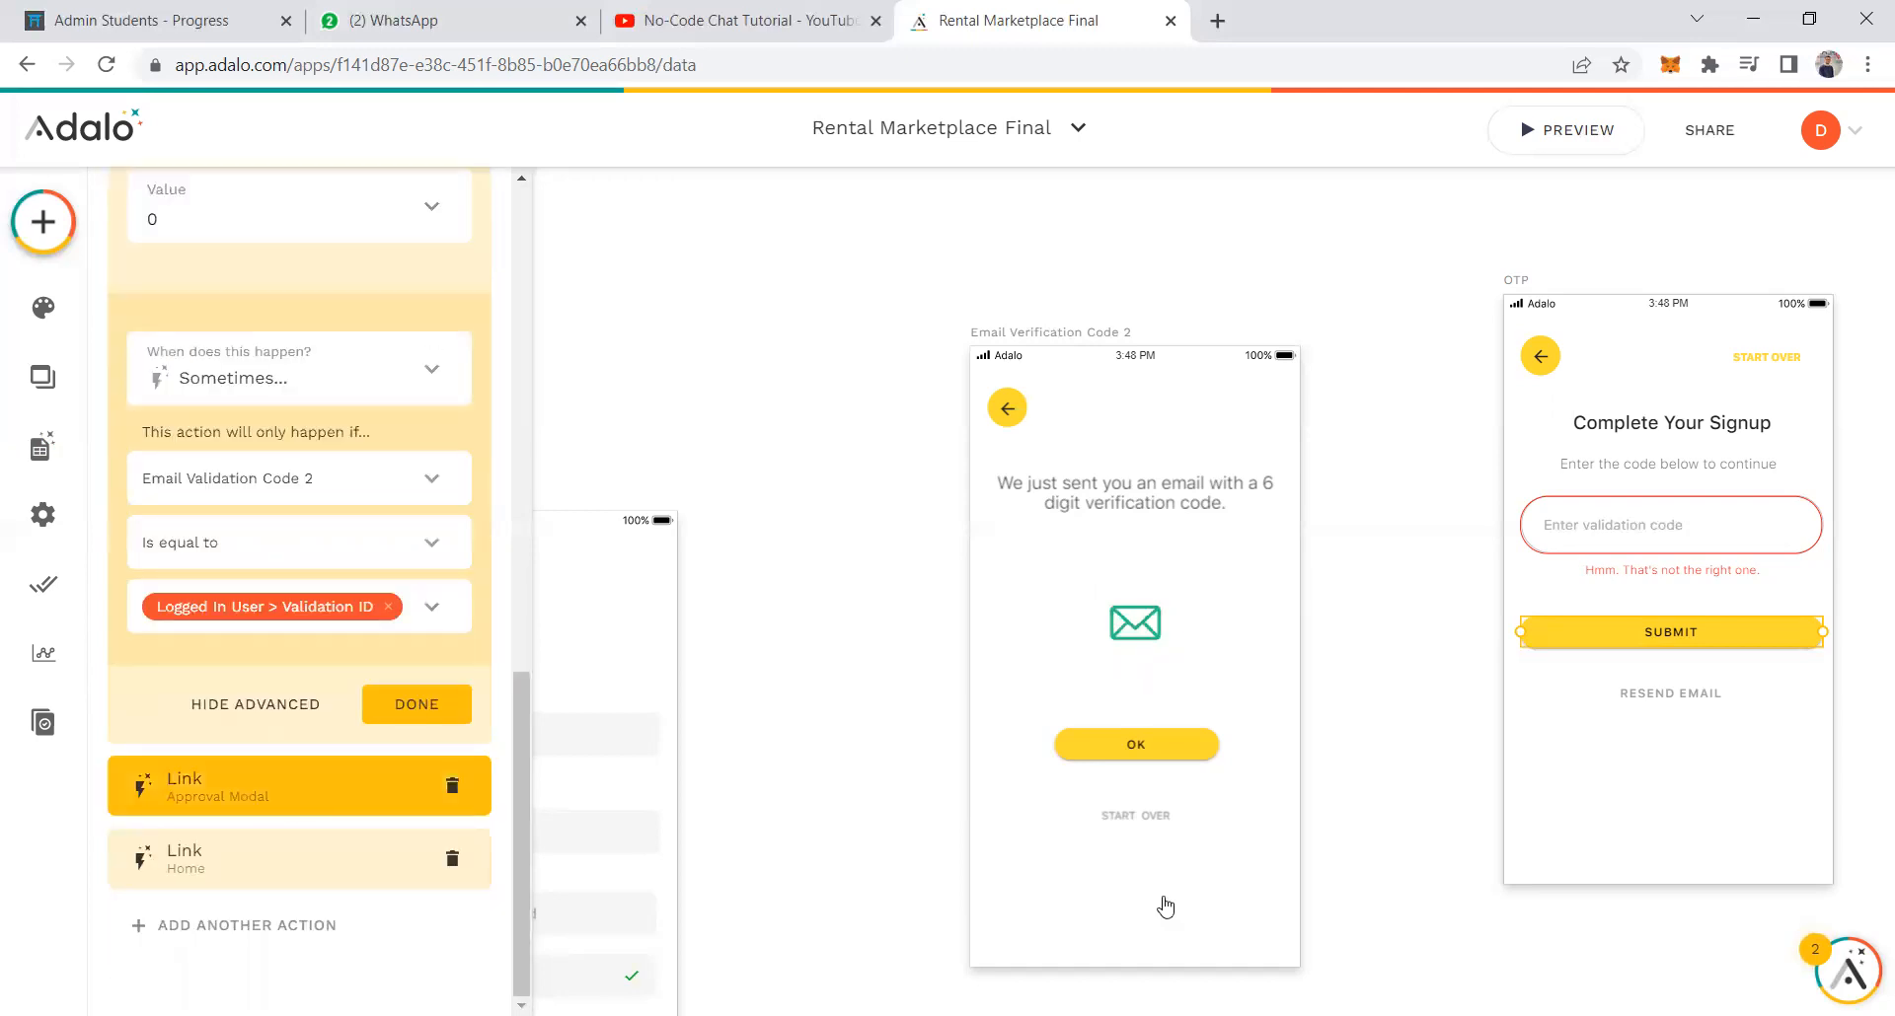
{"action": "left_click", "coordinate": [259, 790]}
{"action": "left_click", "coordinate": [301, 780]}
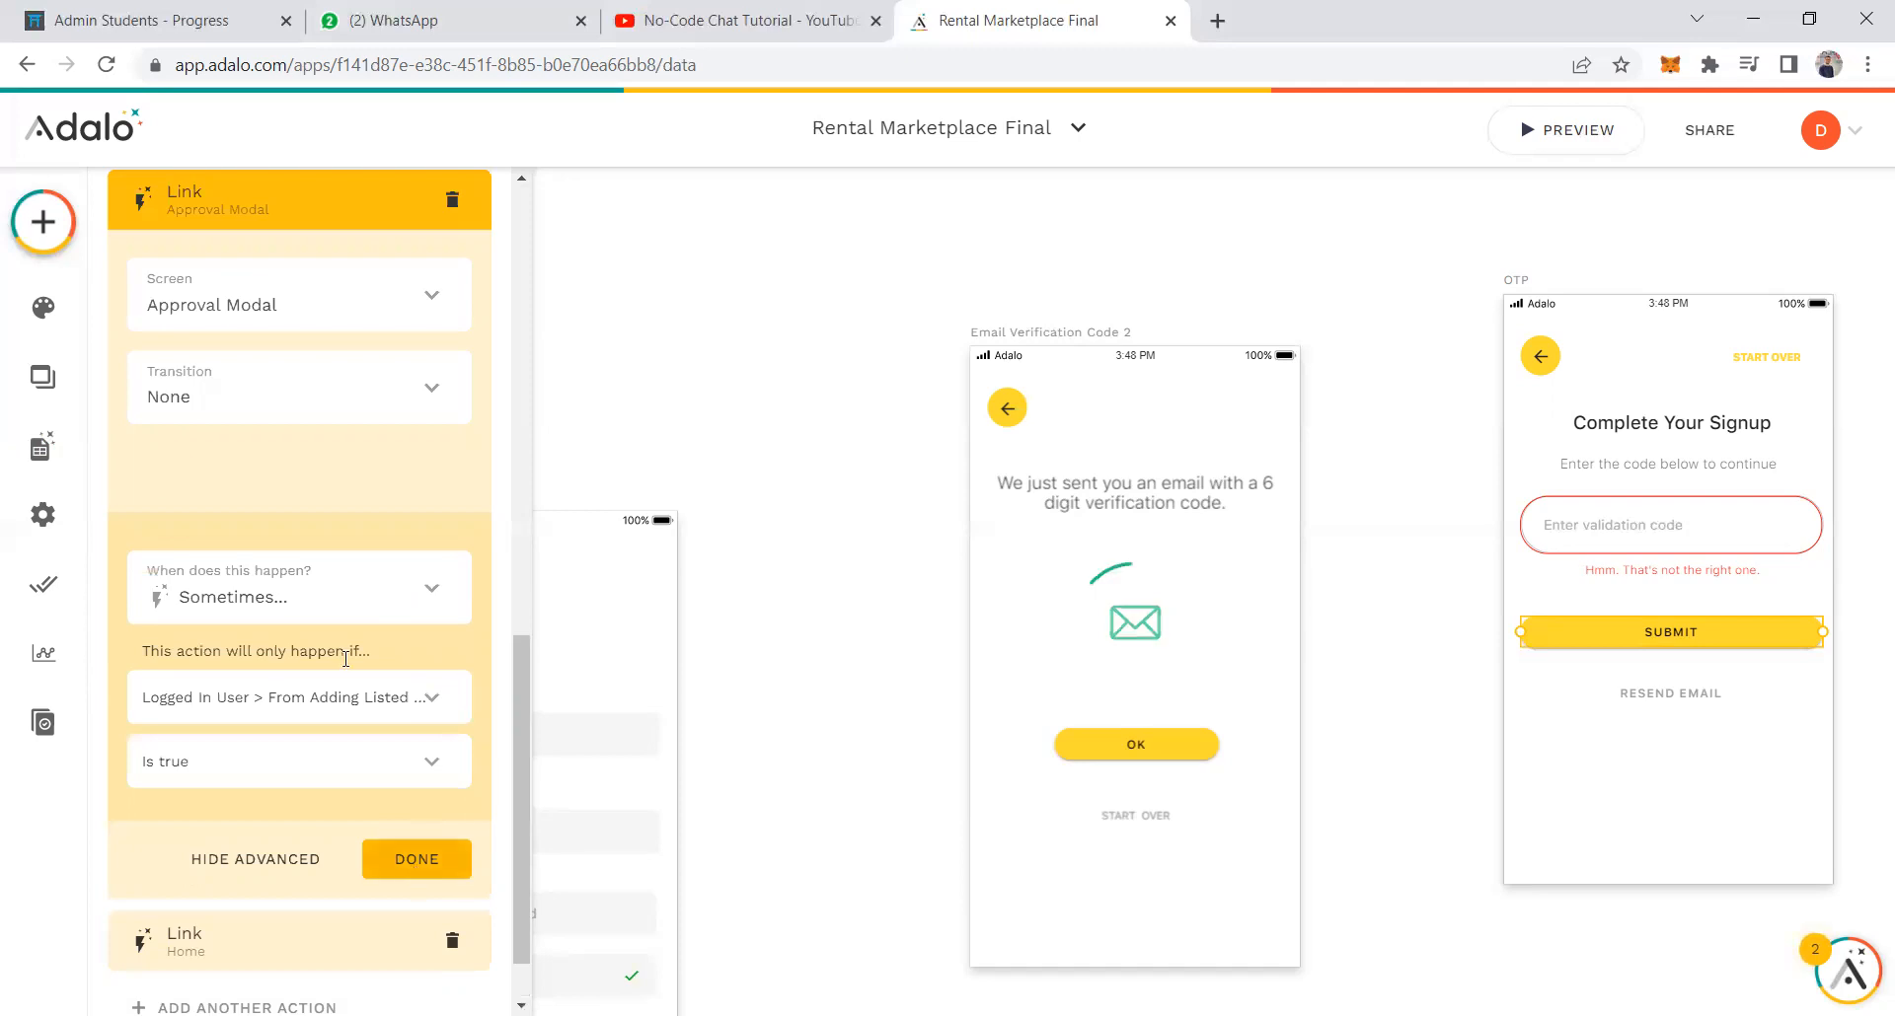
{"action": "left_click", "coordinate": [296, 201]}
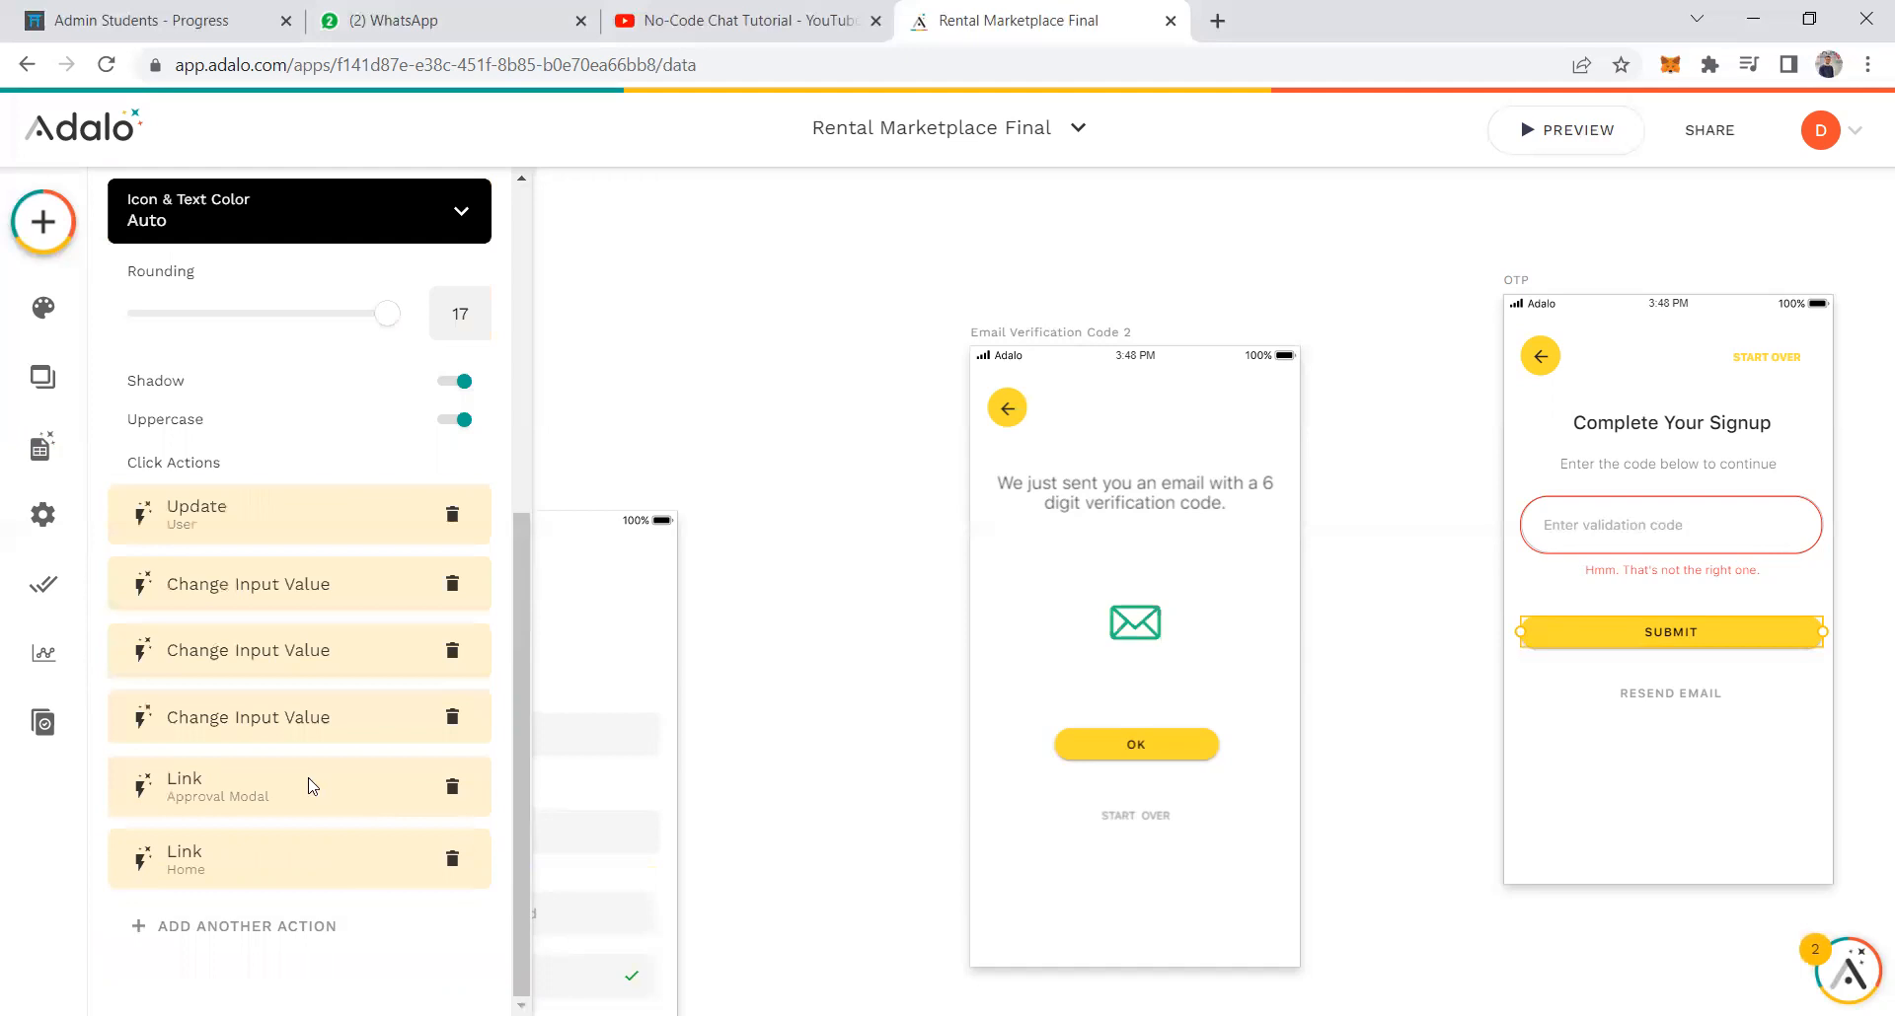
{"action": "left_click", "coordinate": [1463, 630]}
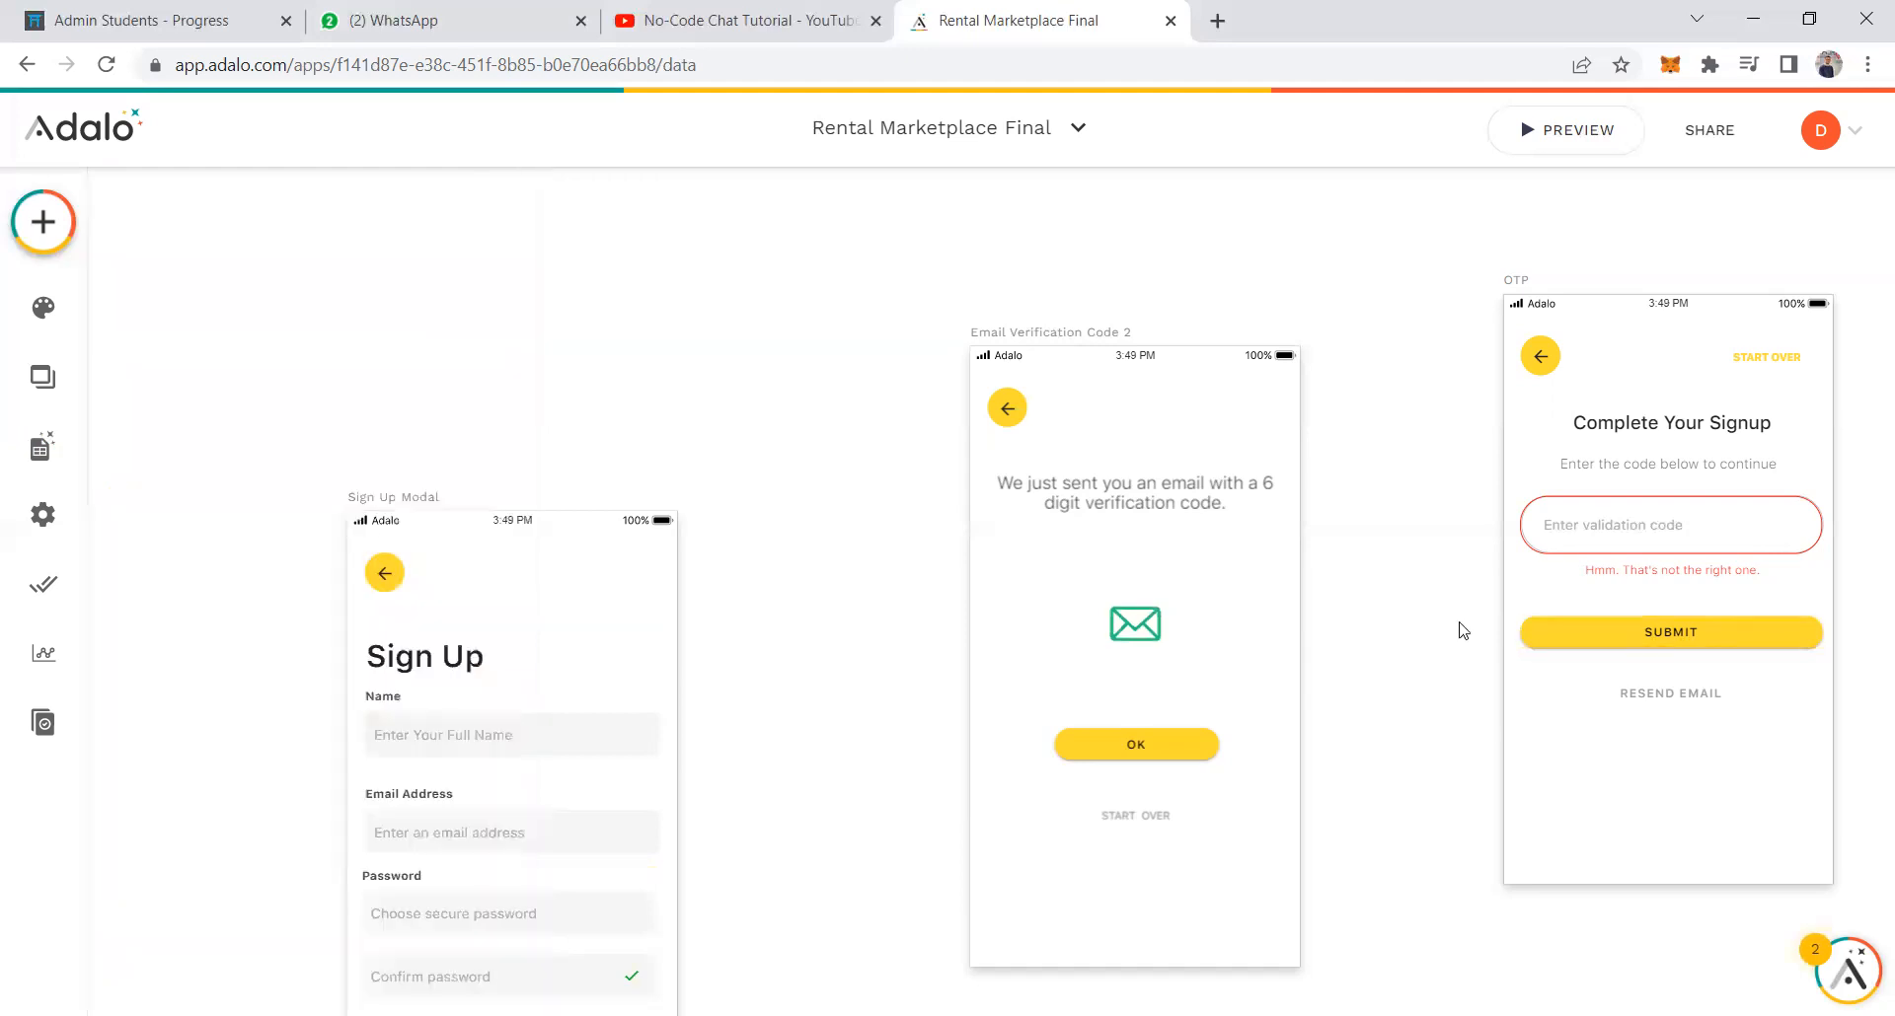
View the user records in the Users database collection, close them and return to the collection's property list.
{"action": "scroll", "coordinate": [1462, 630], "scroll_direction": "down", "scroll_amount": 5}
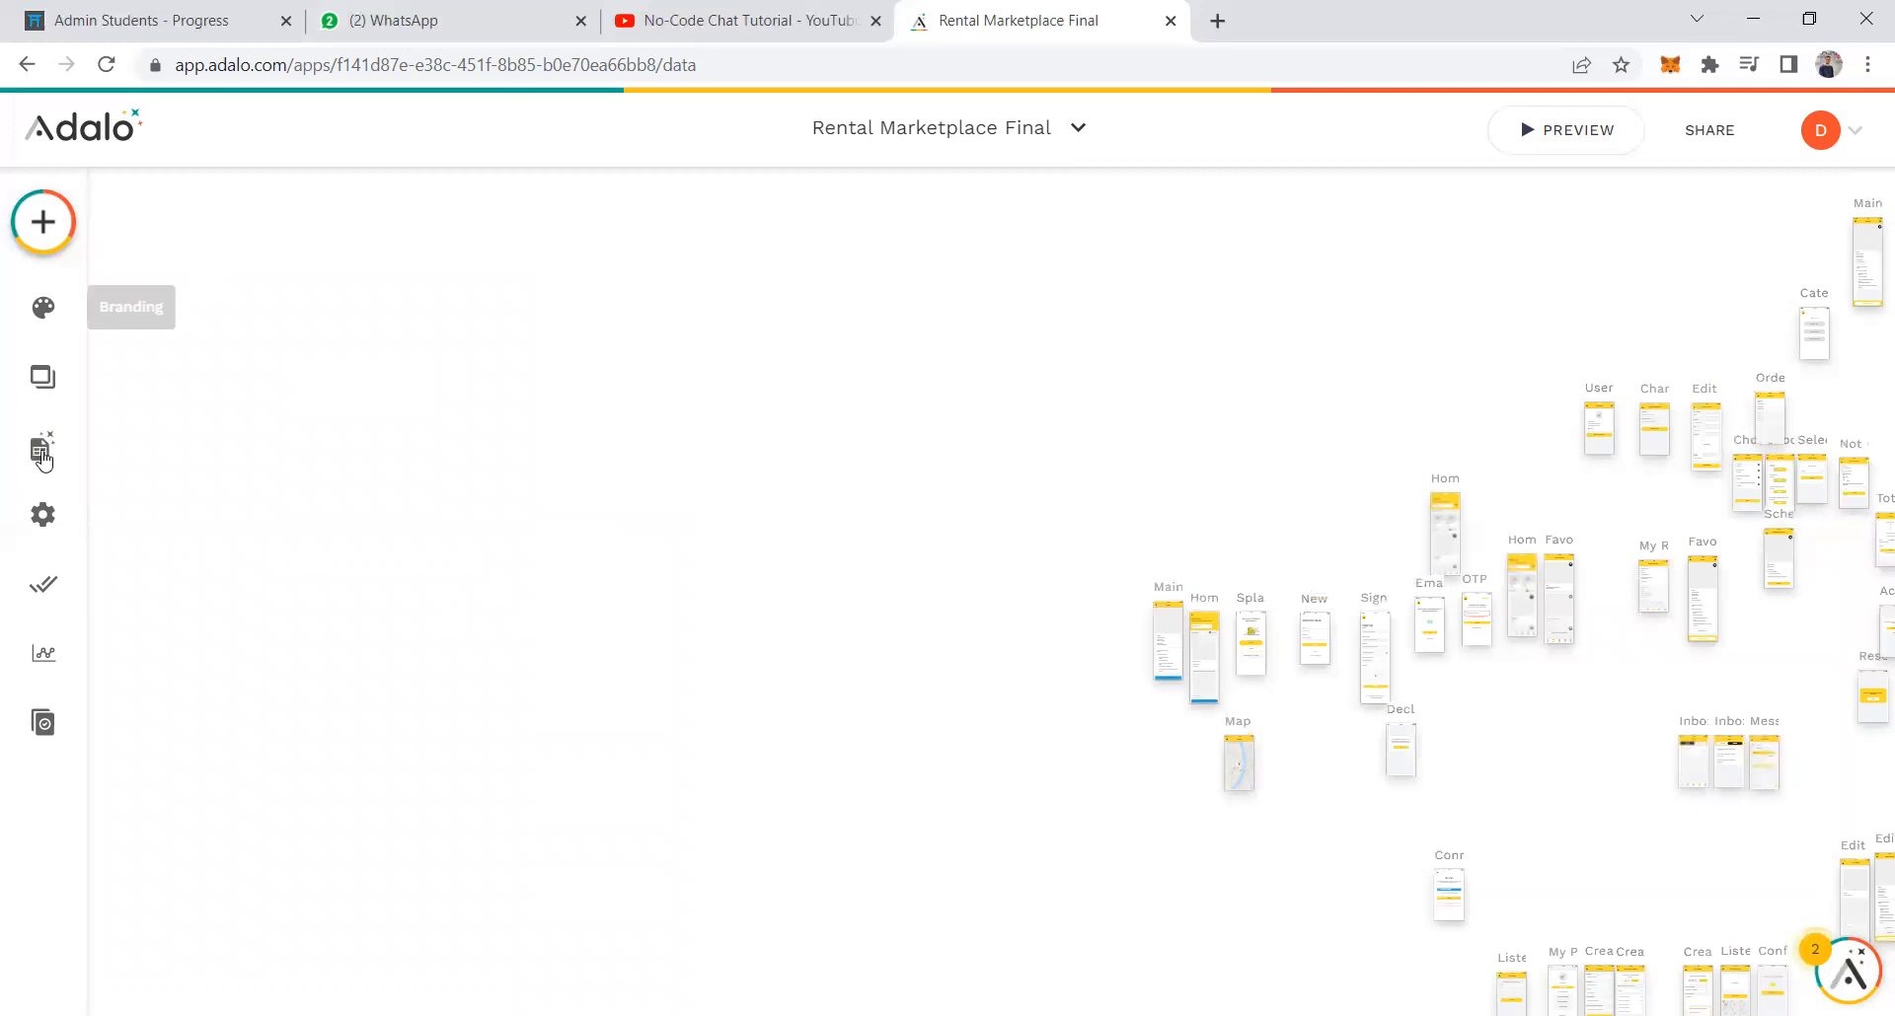
{"action": "left_click", "coordinate": [42, 454]}
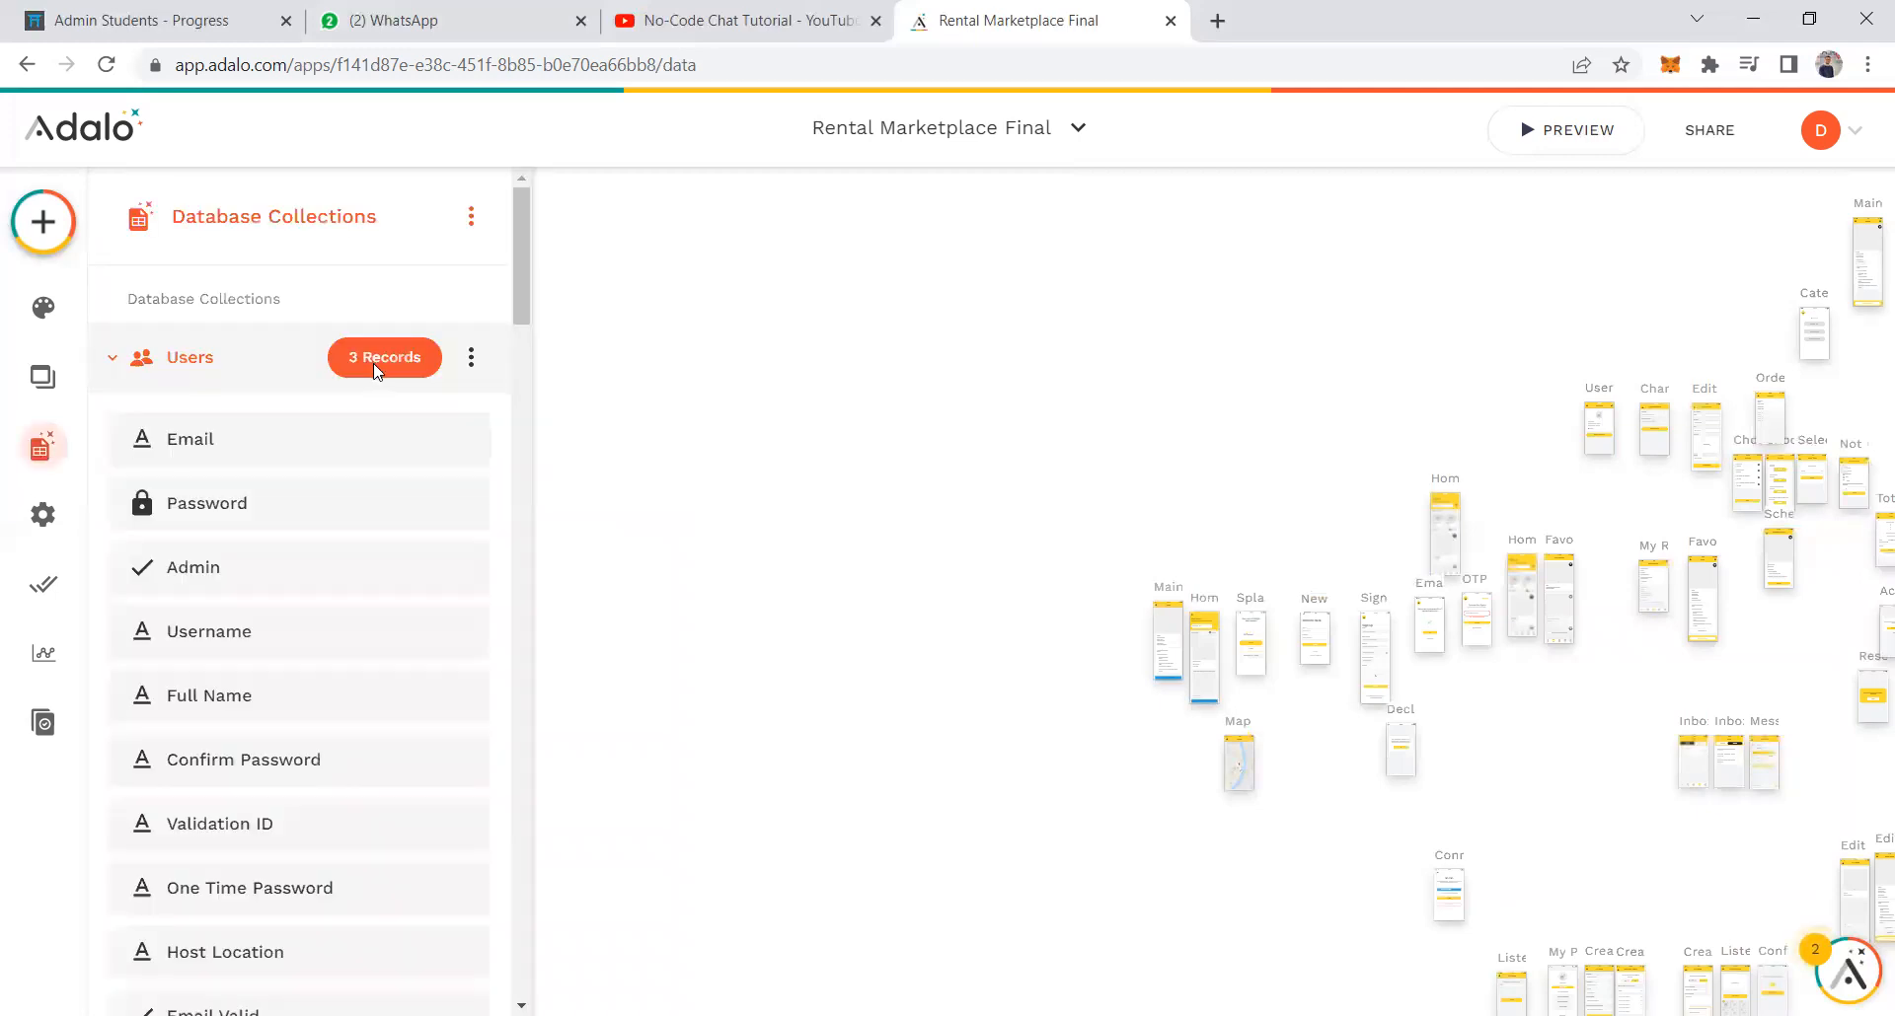
{"action": "left_click", "coordinate": [373, 363]}
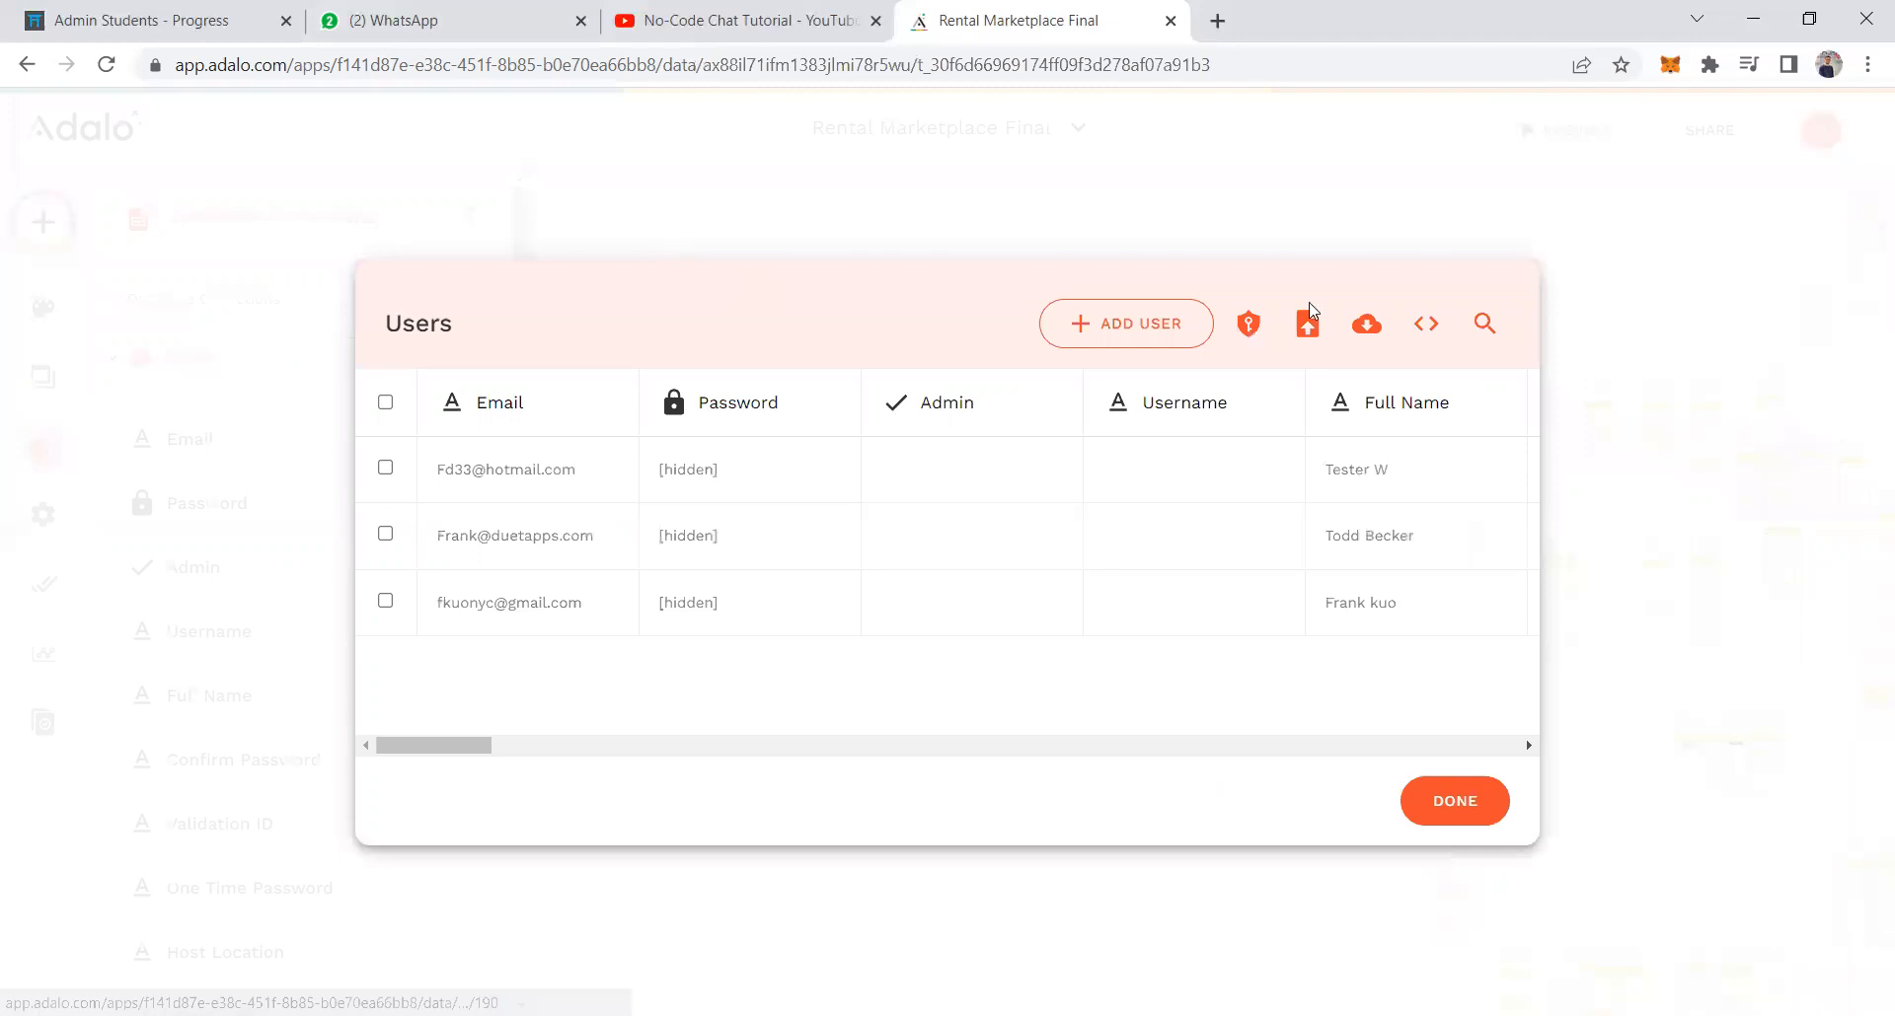
{"action": "left_click", "coordinate": [1690, 175]}
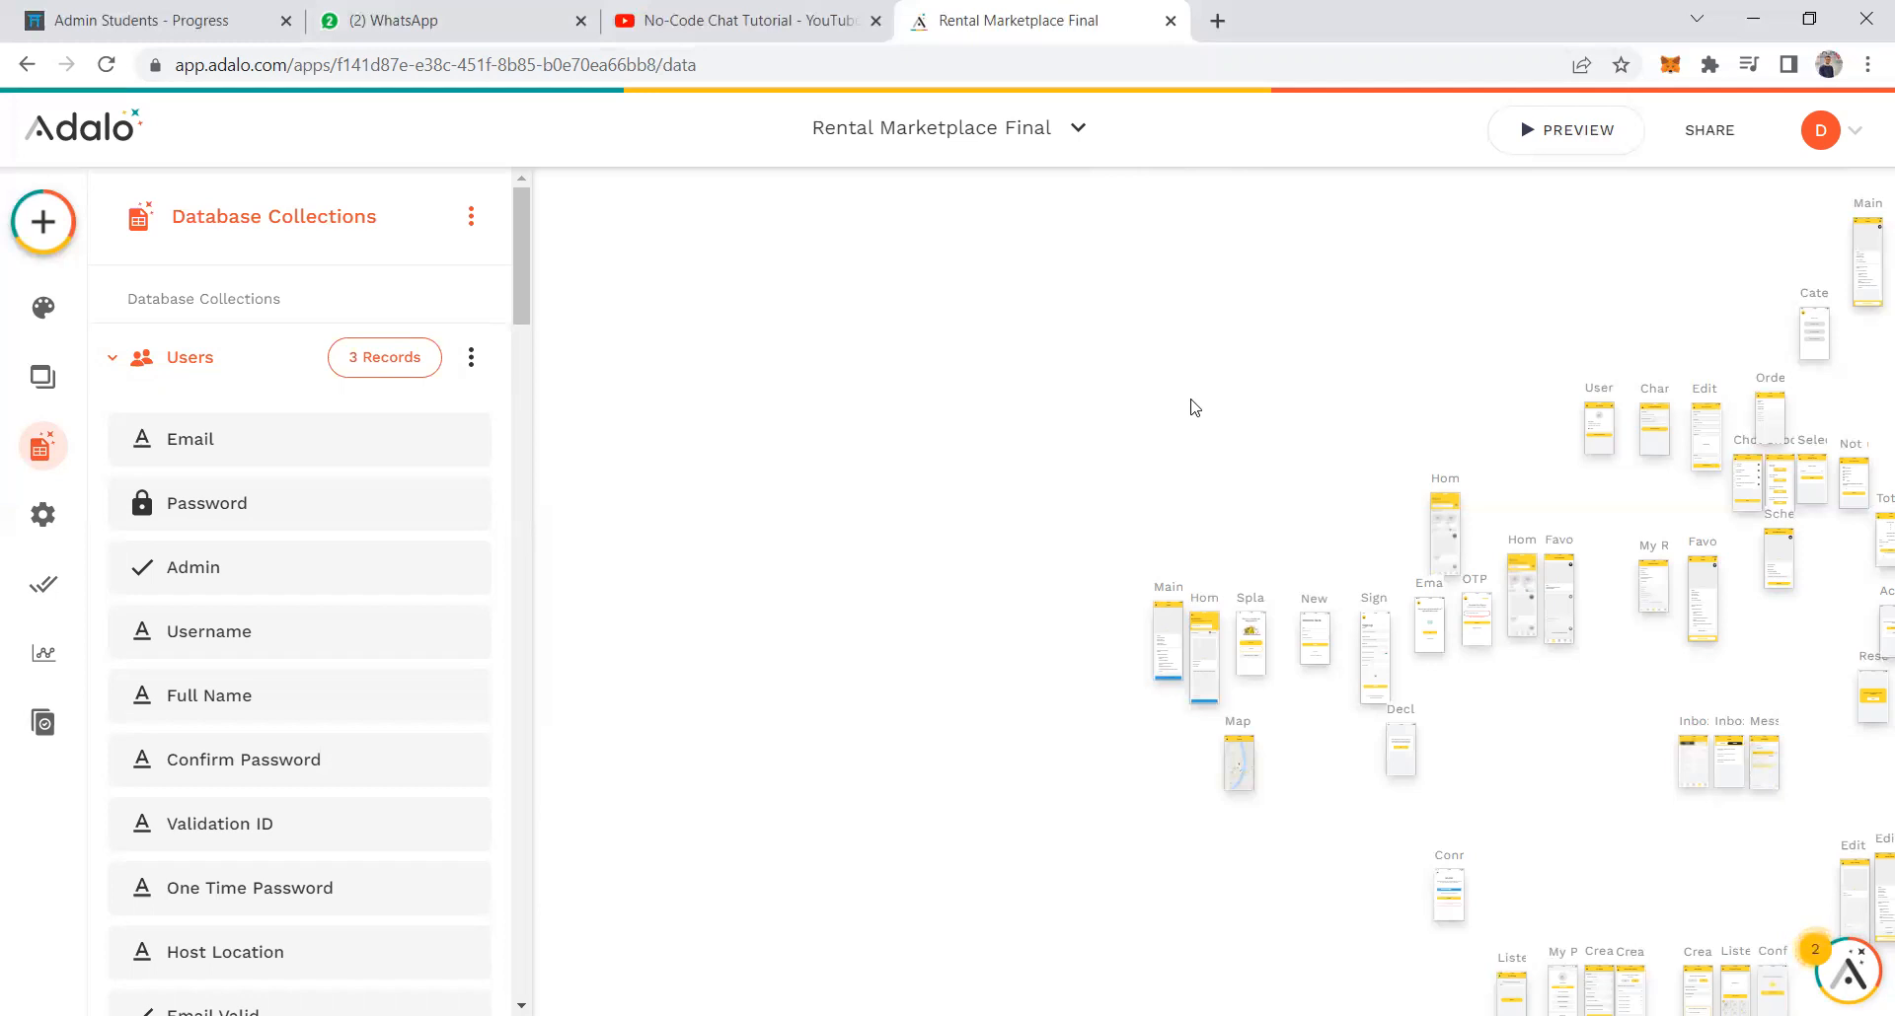
{"action": "left_click", "coordinate": [163, 360]}
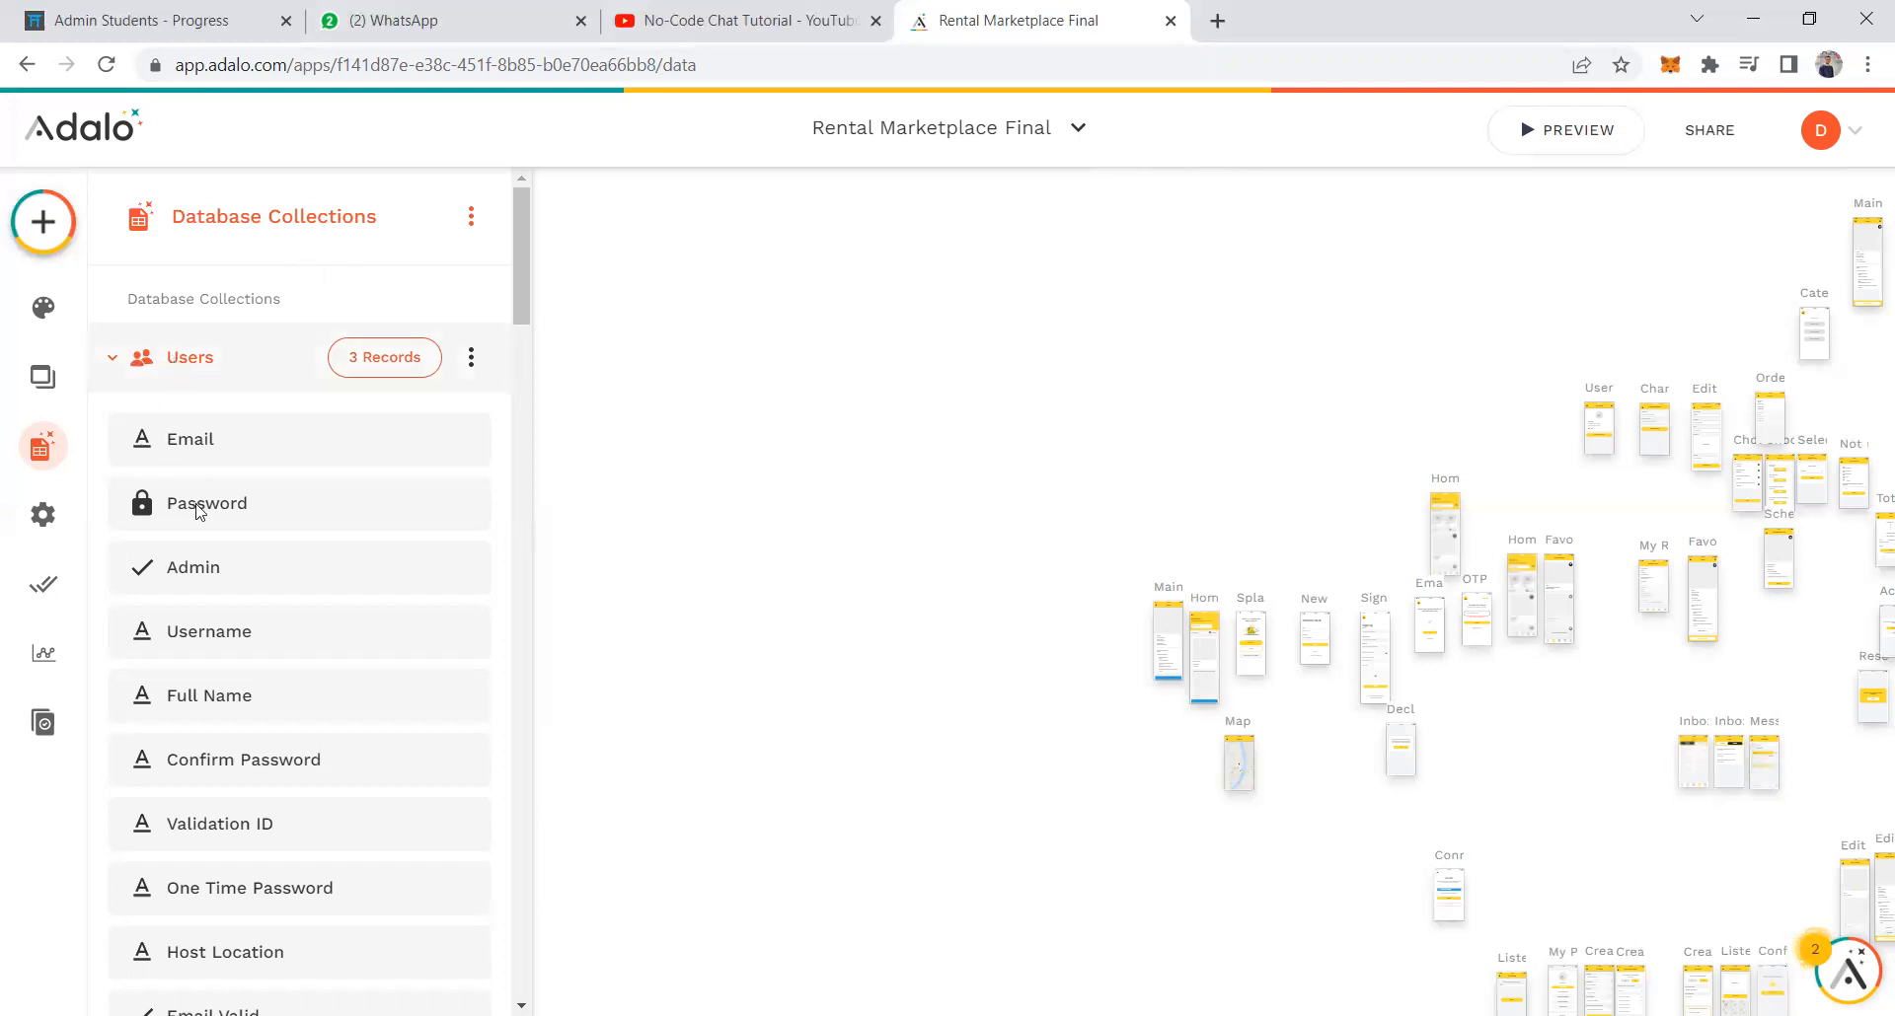